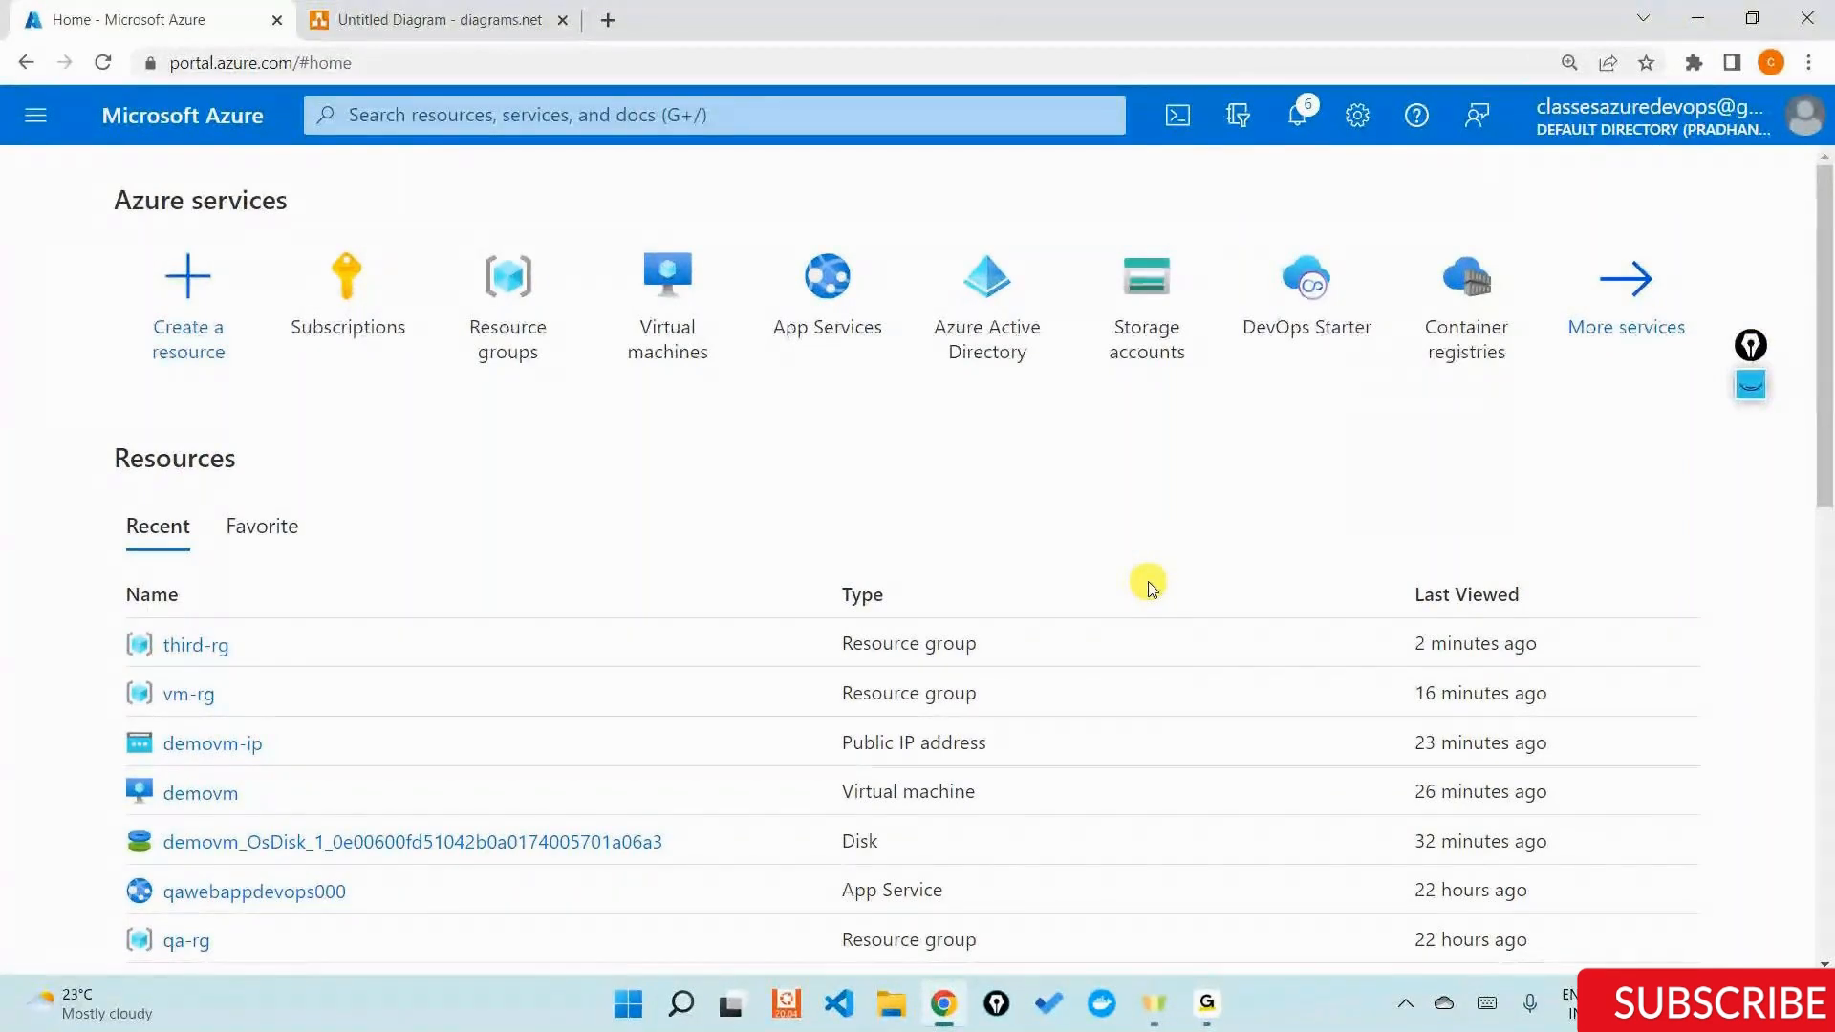
# Switch to the diagrams.net diagram, add a new page after Page-2, and place the Azure Active Directory icon near its top centre.
pyautogui.click(529, 12)
pyautogui.click(676, 951)
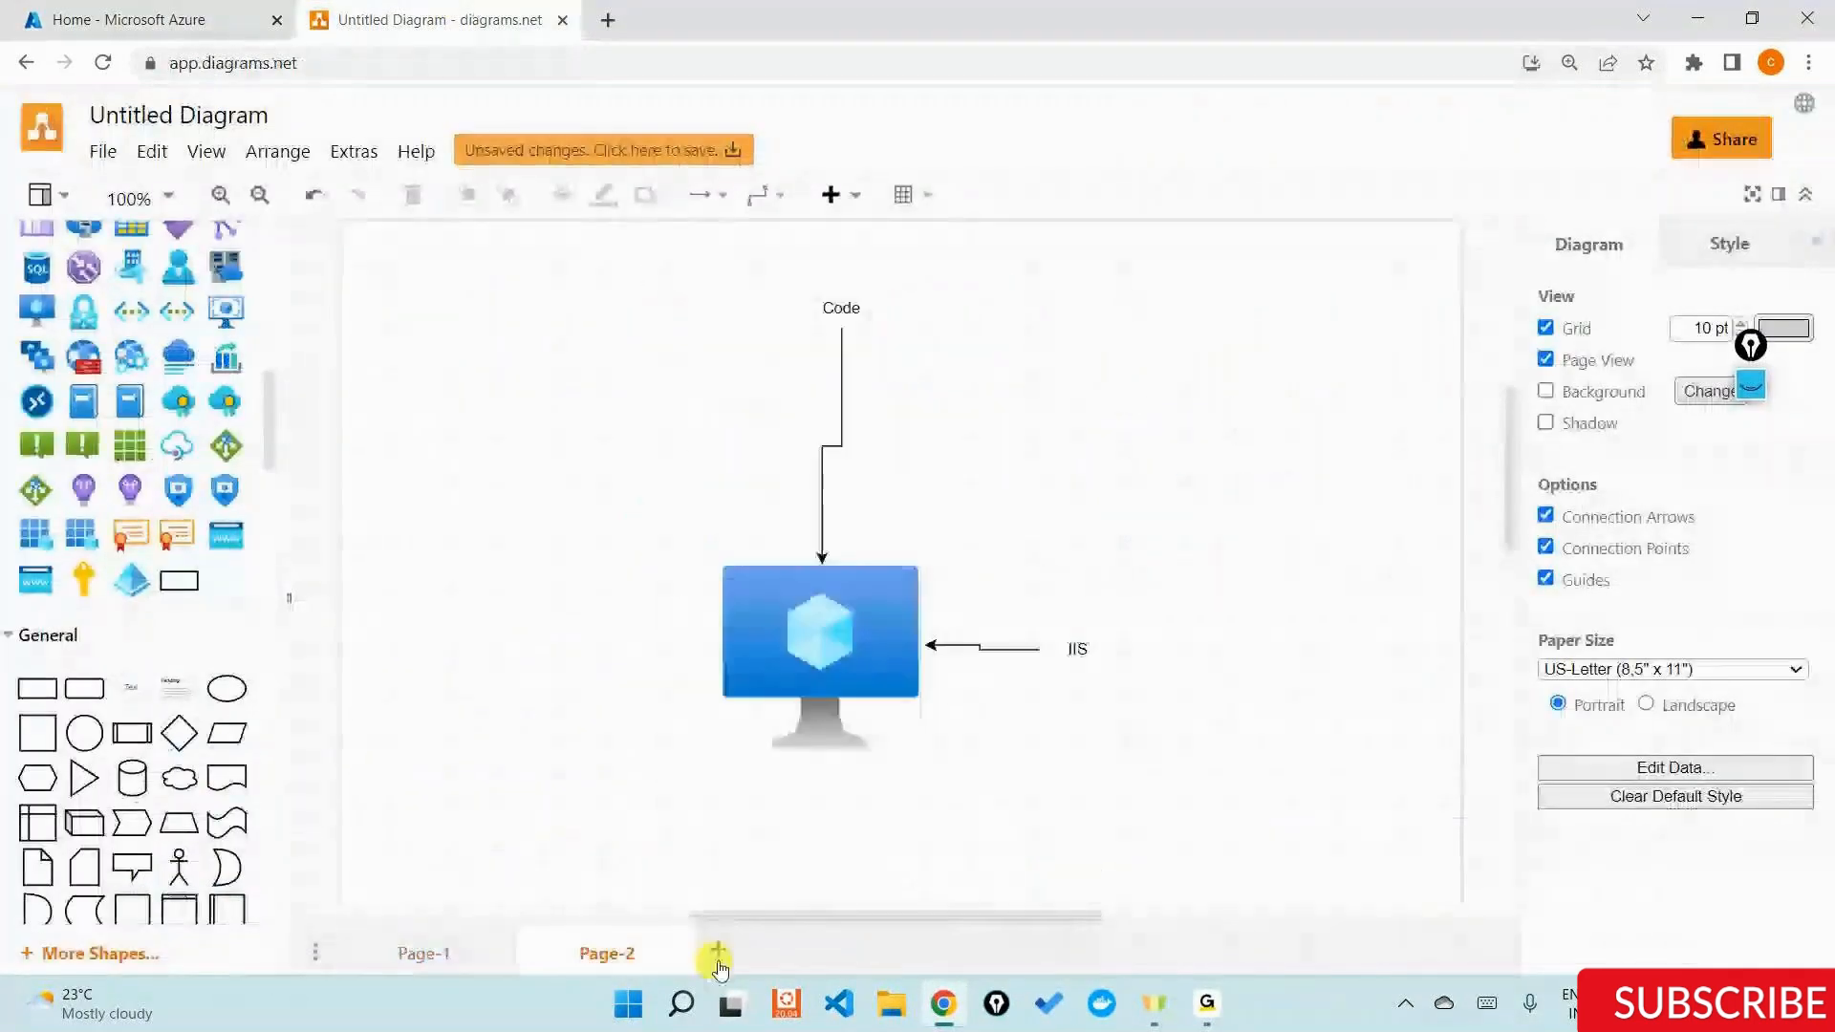
pyautogui.click(718, 954)
pyautogui.moveTo(132, 580); pyautogui.dragTo(865, 333)
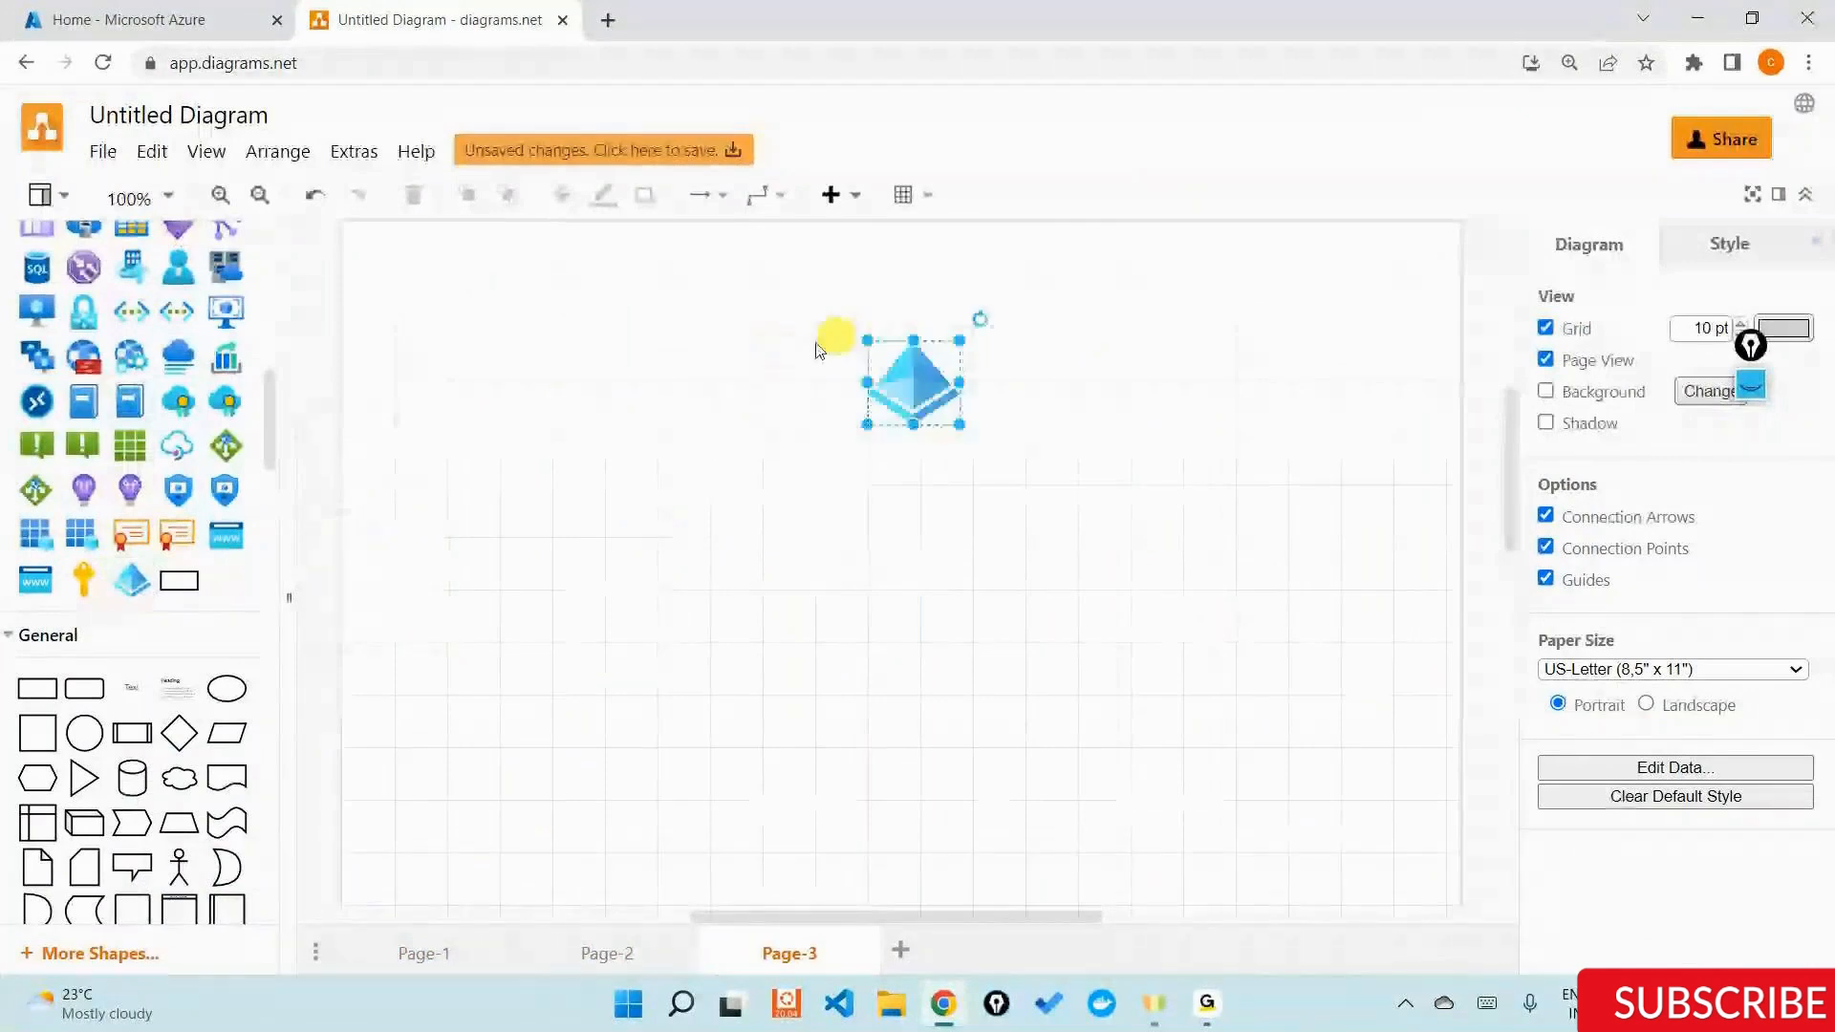
pyautogui.click(712, 403)
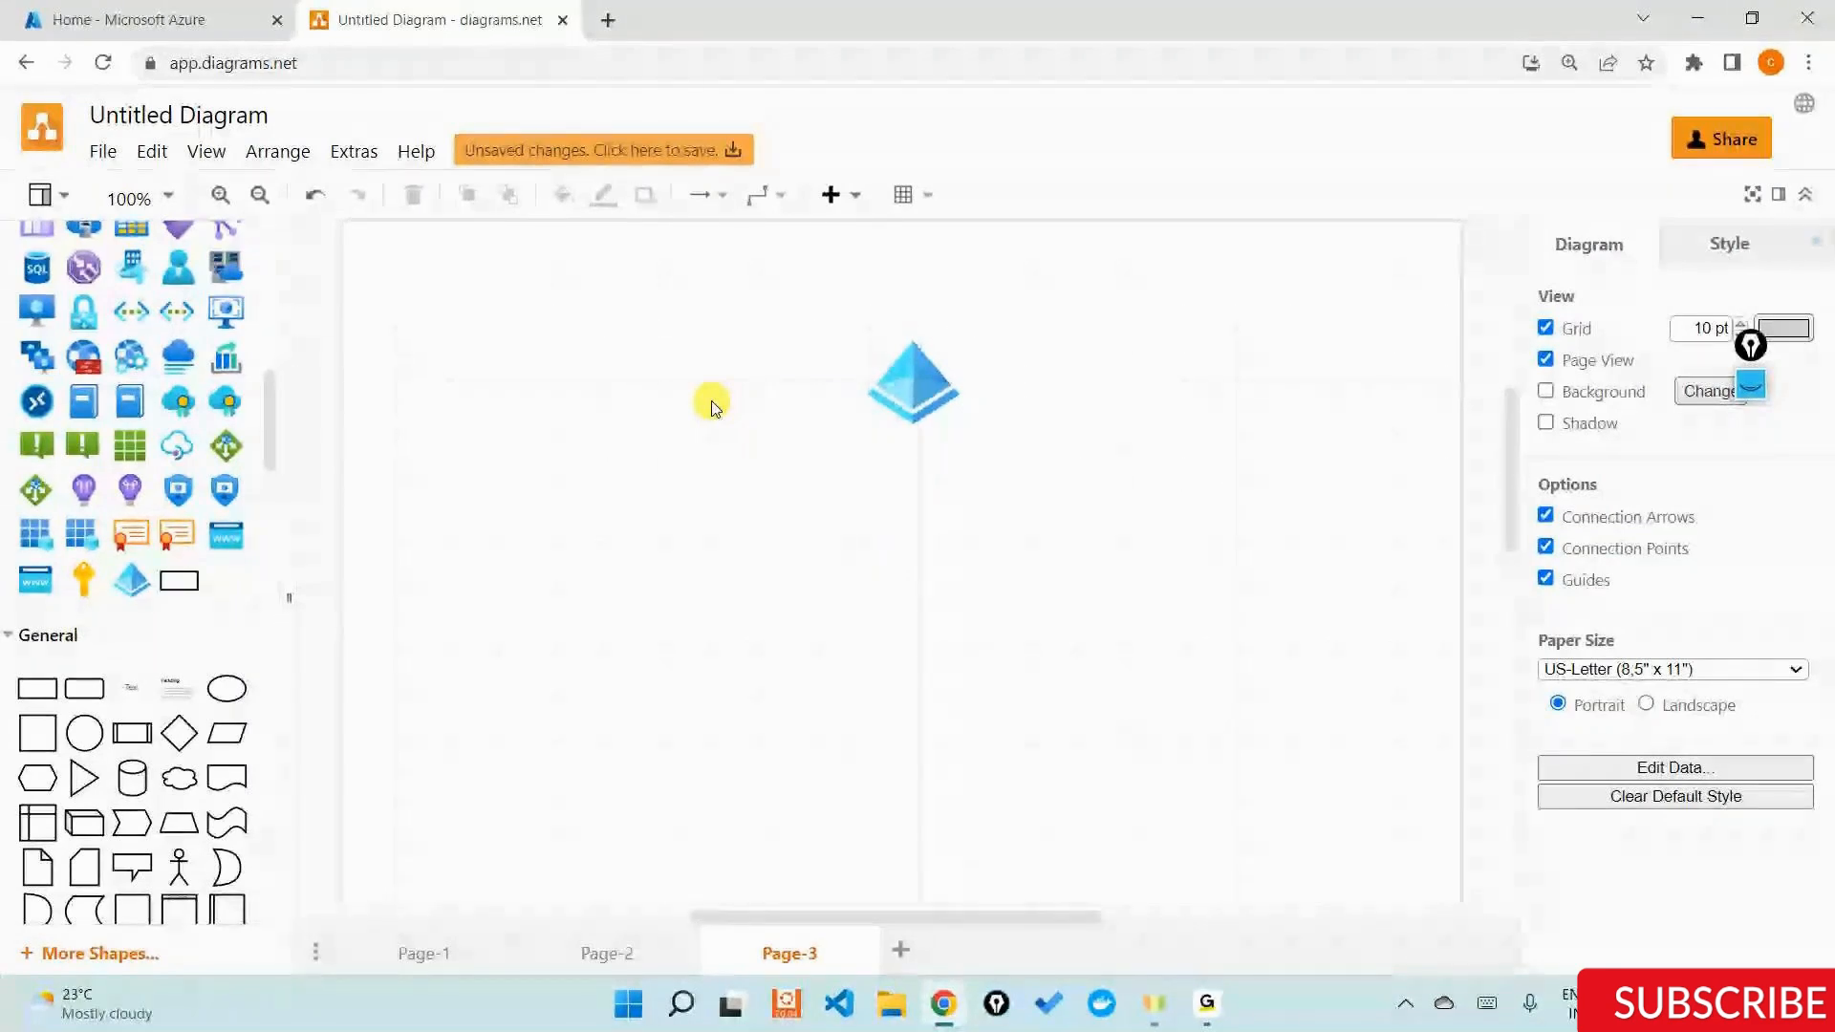
# Place the yellow key icon below the Azure Active Directory icon and connect the two with a straight downward arrow.
pyautogui.moveTo(96, 571)
pyautogui.moveTo(95, 570); pyautogui.dragTo(899, 623)
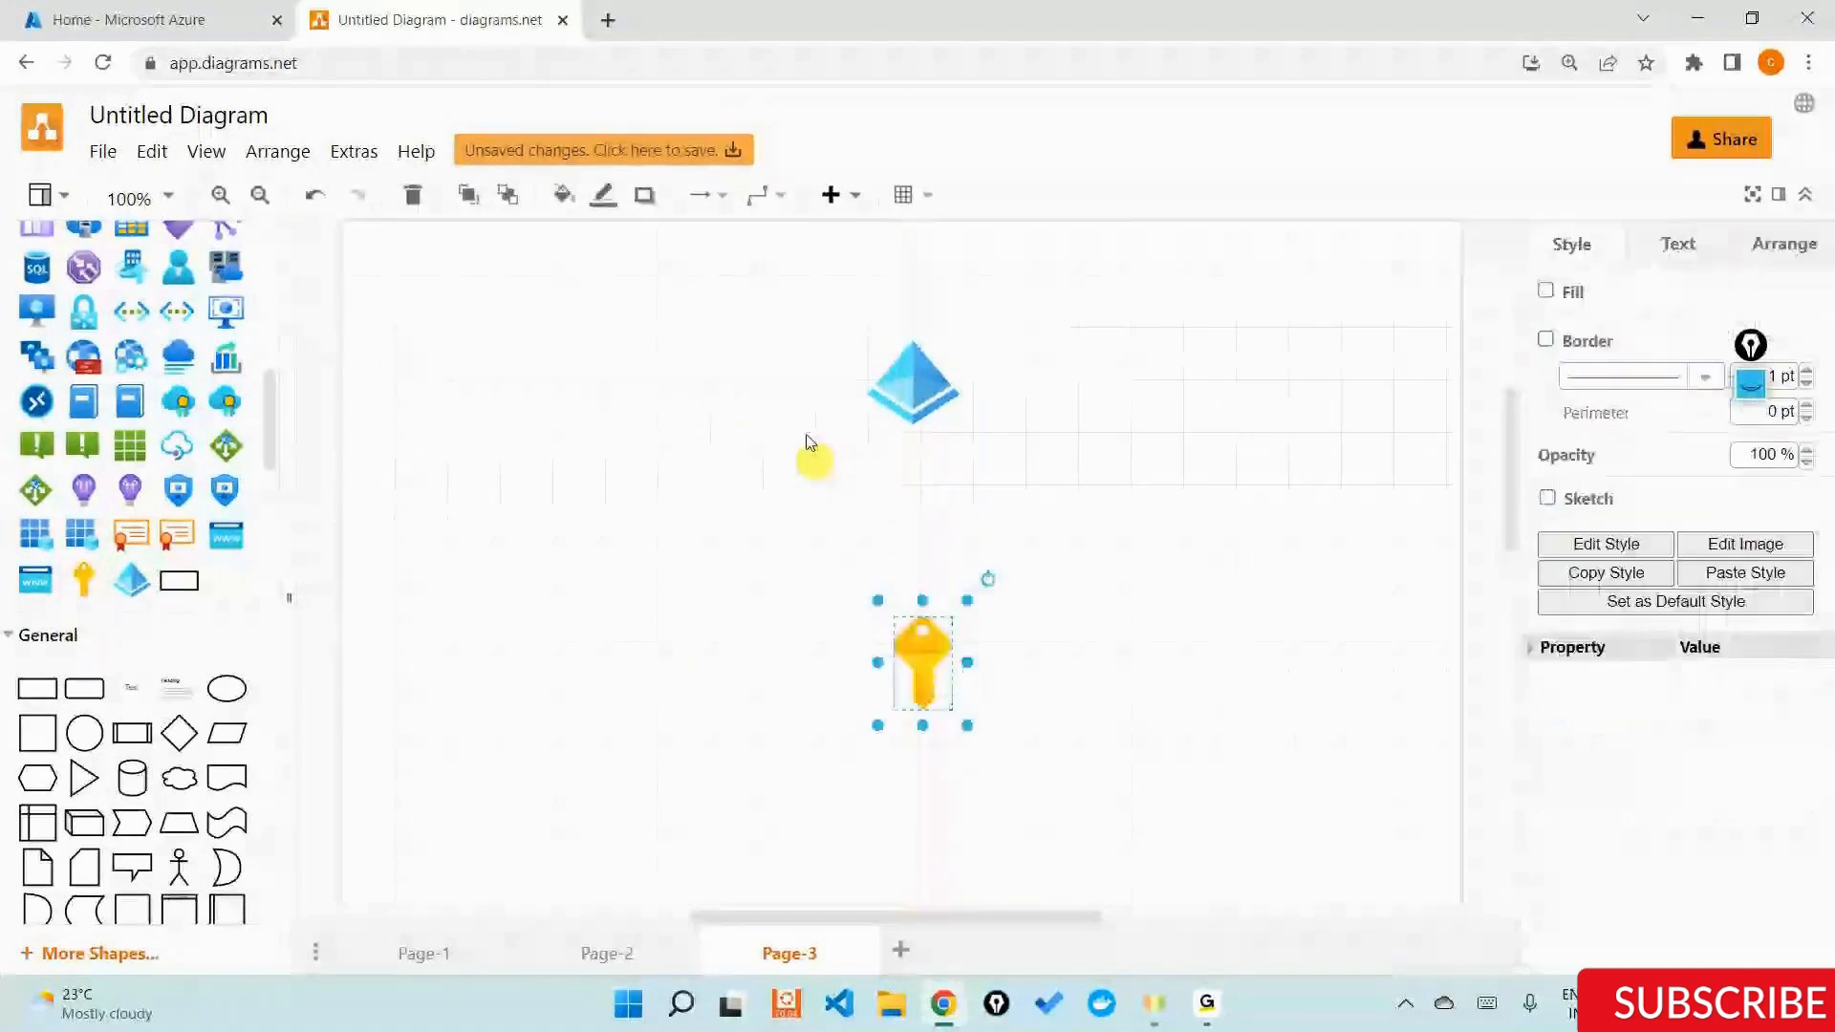
pyautogui.click(757, 194)
pyautogui.click(909, 376)
pyautogui.moveTo(913, 458); pyautogui.dragTo(927, 557)
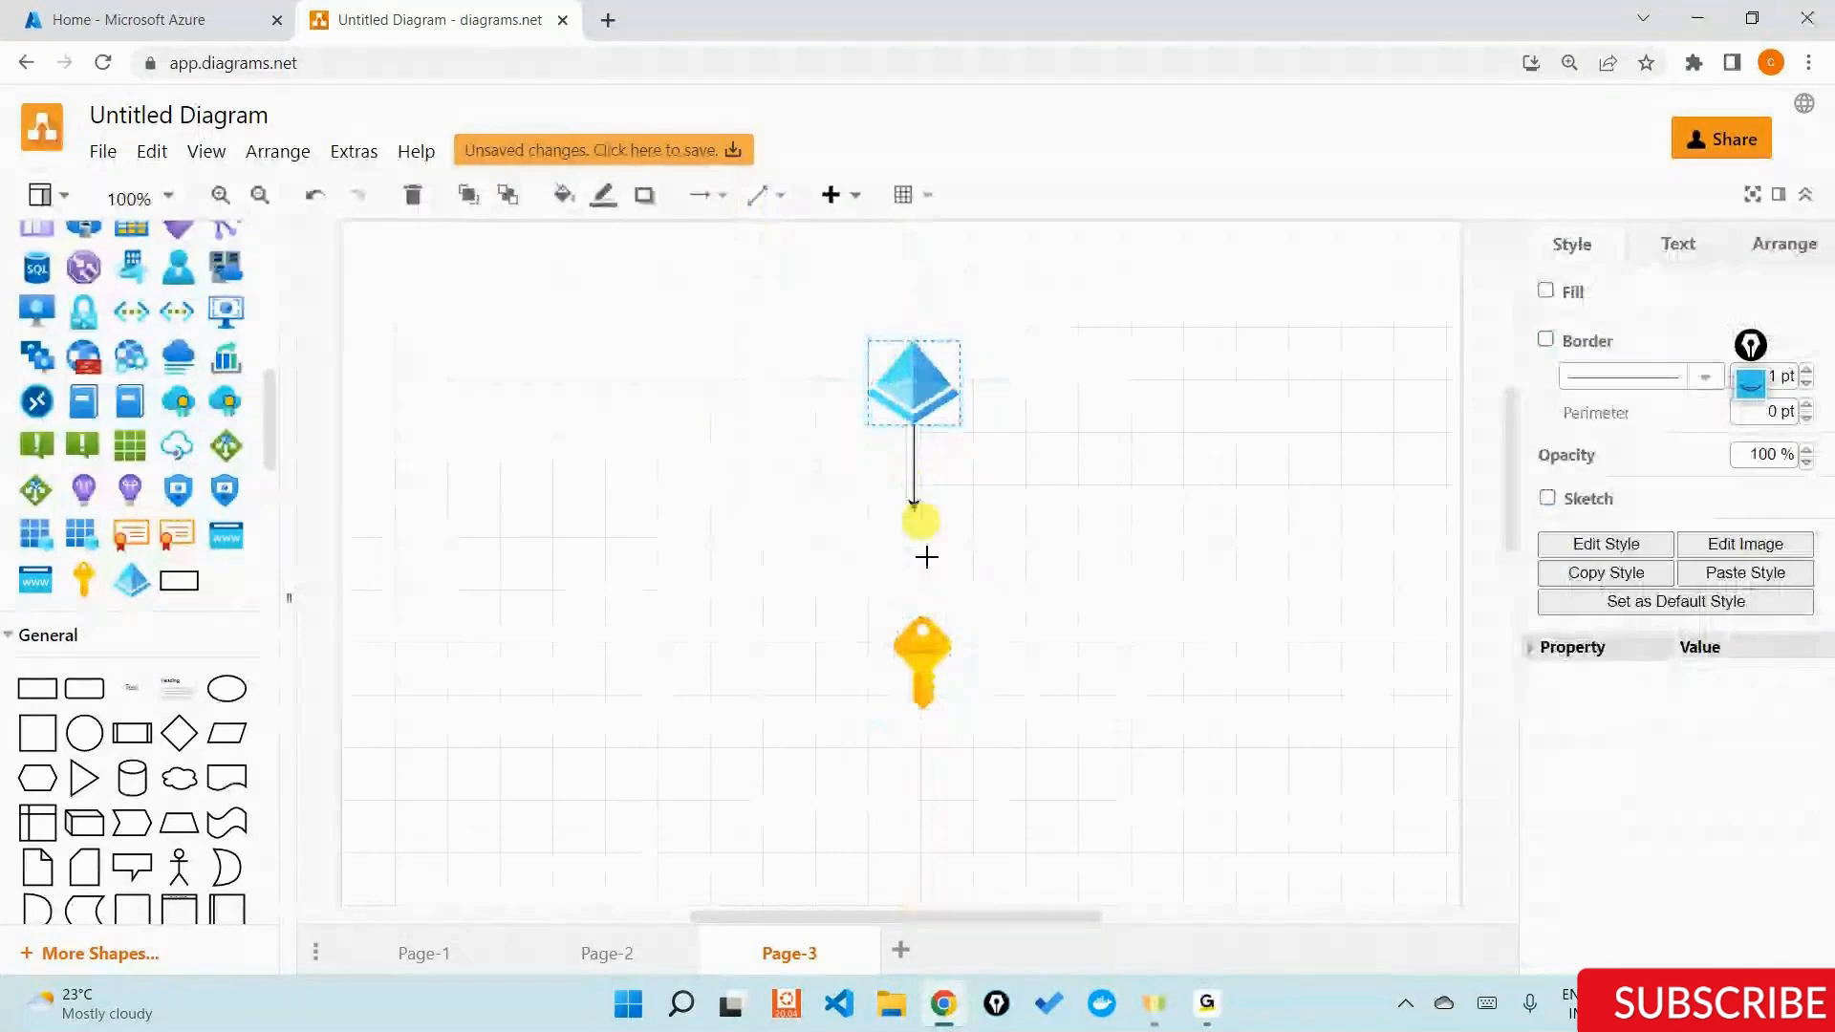
pyautogui.moveTo(926, 557); pyautogui.dragTo(923, 631)
# Add a text label reading "RBAC's" to the right of the key icon.
pyautogui.moveTo(131, 688); pyautogui.dragTo(1189, 631)
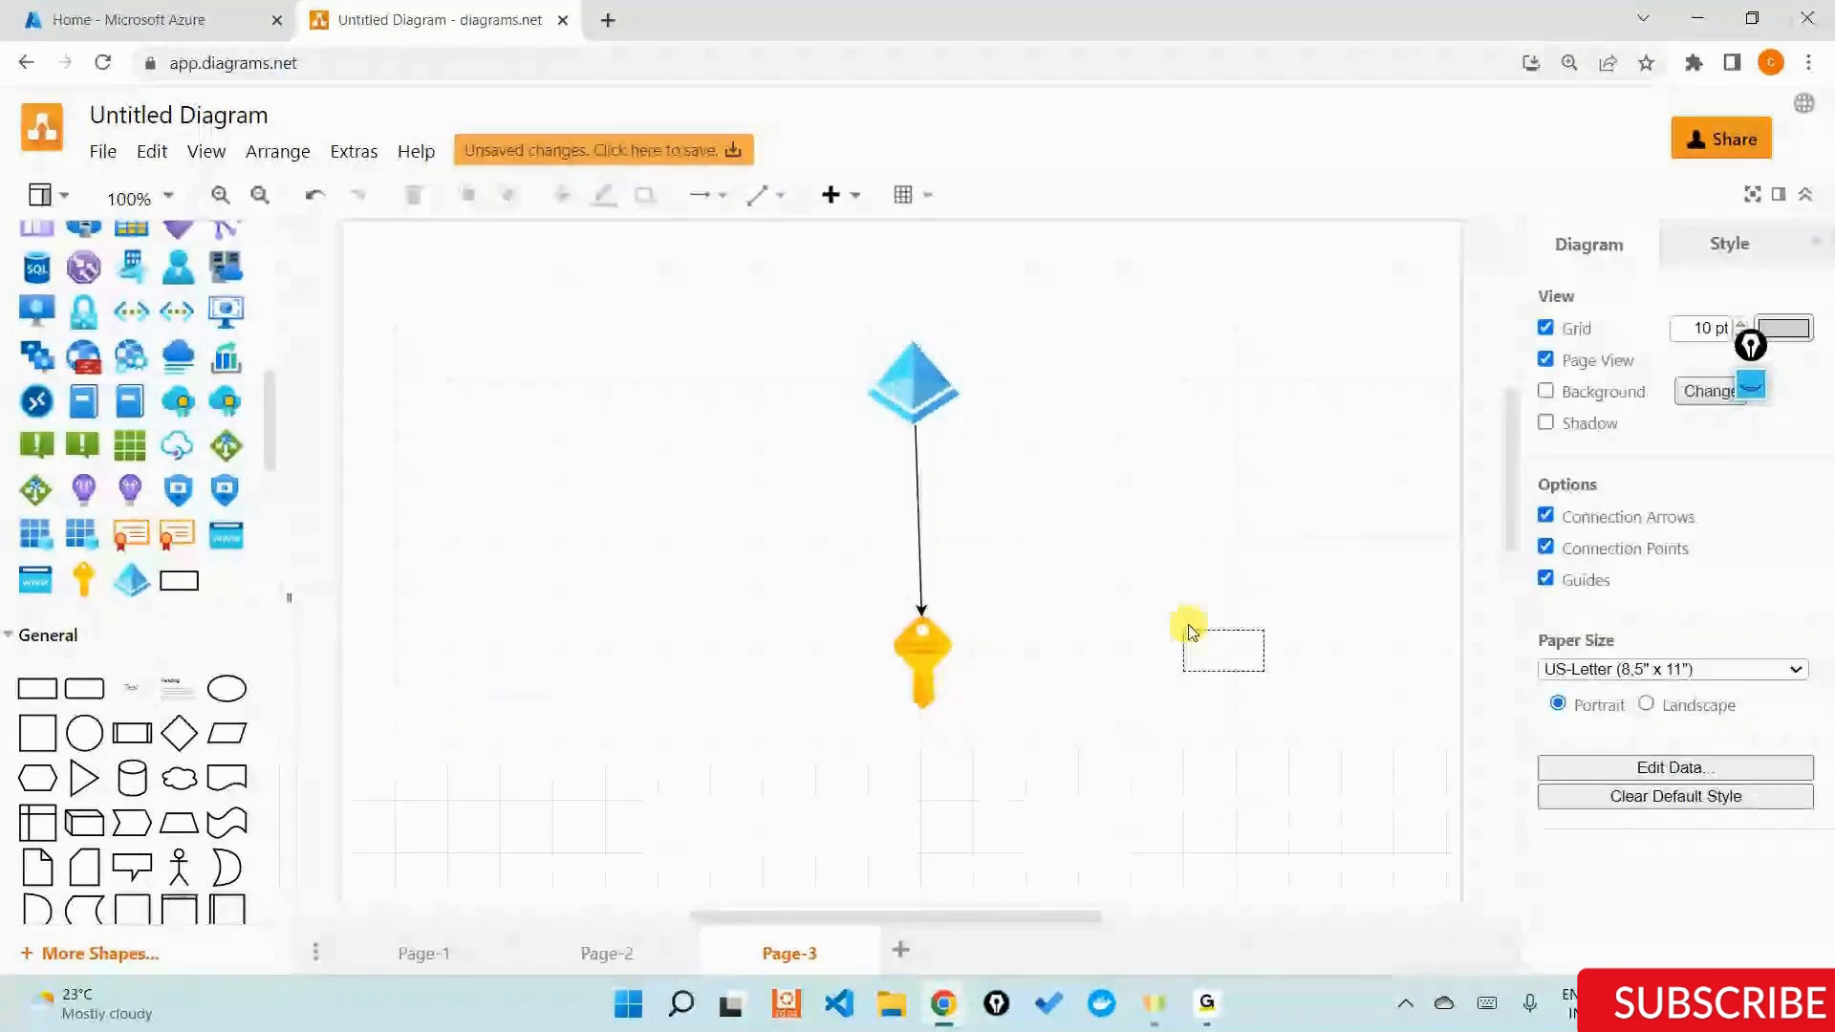
pyautogui.write('RE')
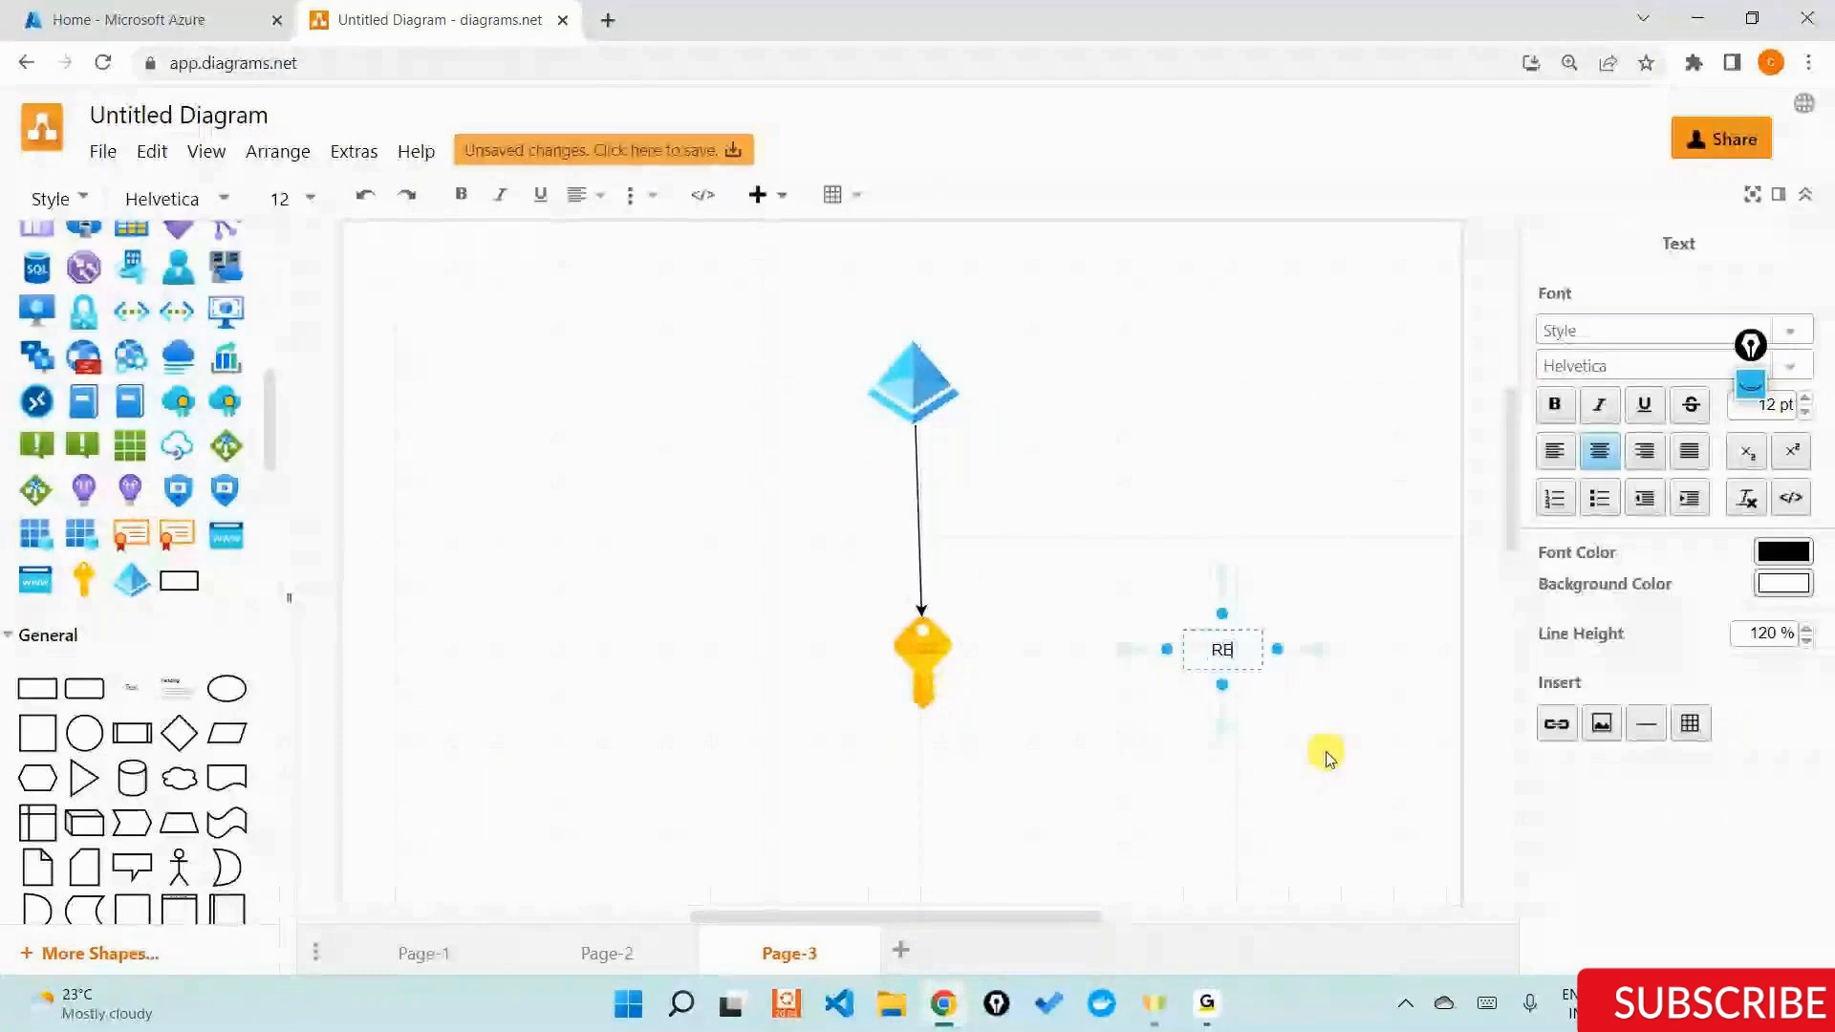
pyautogui.write("AC's")
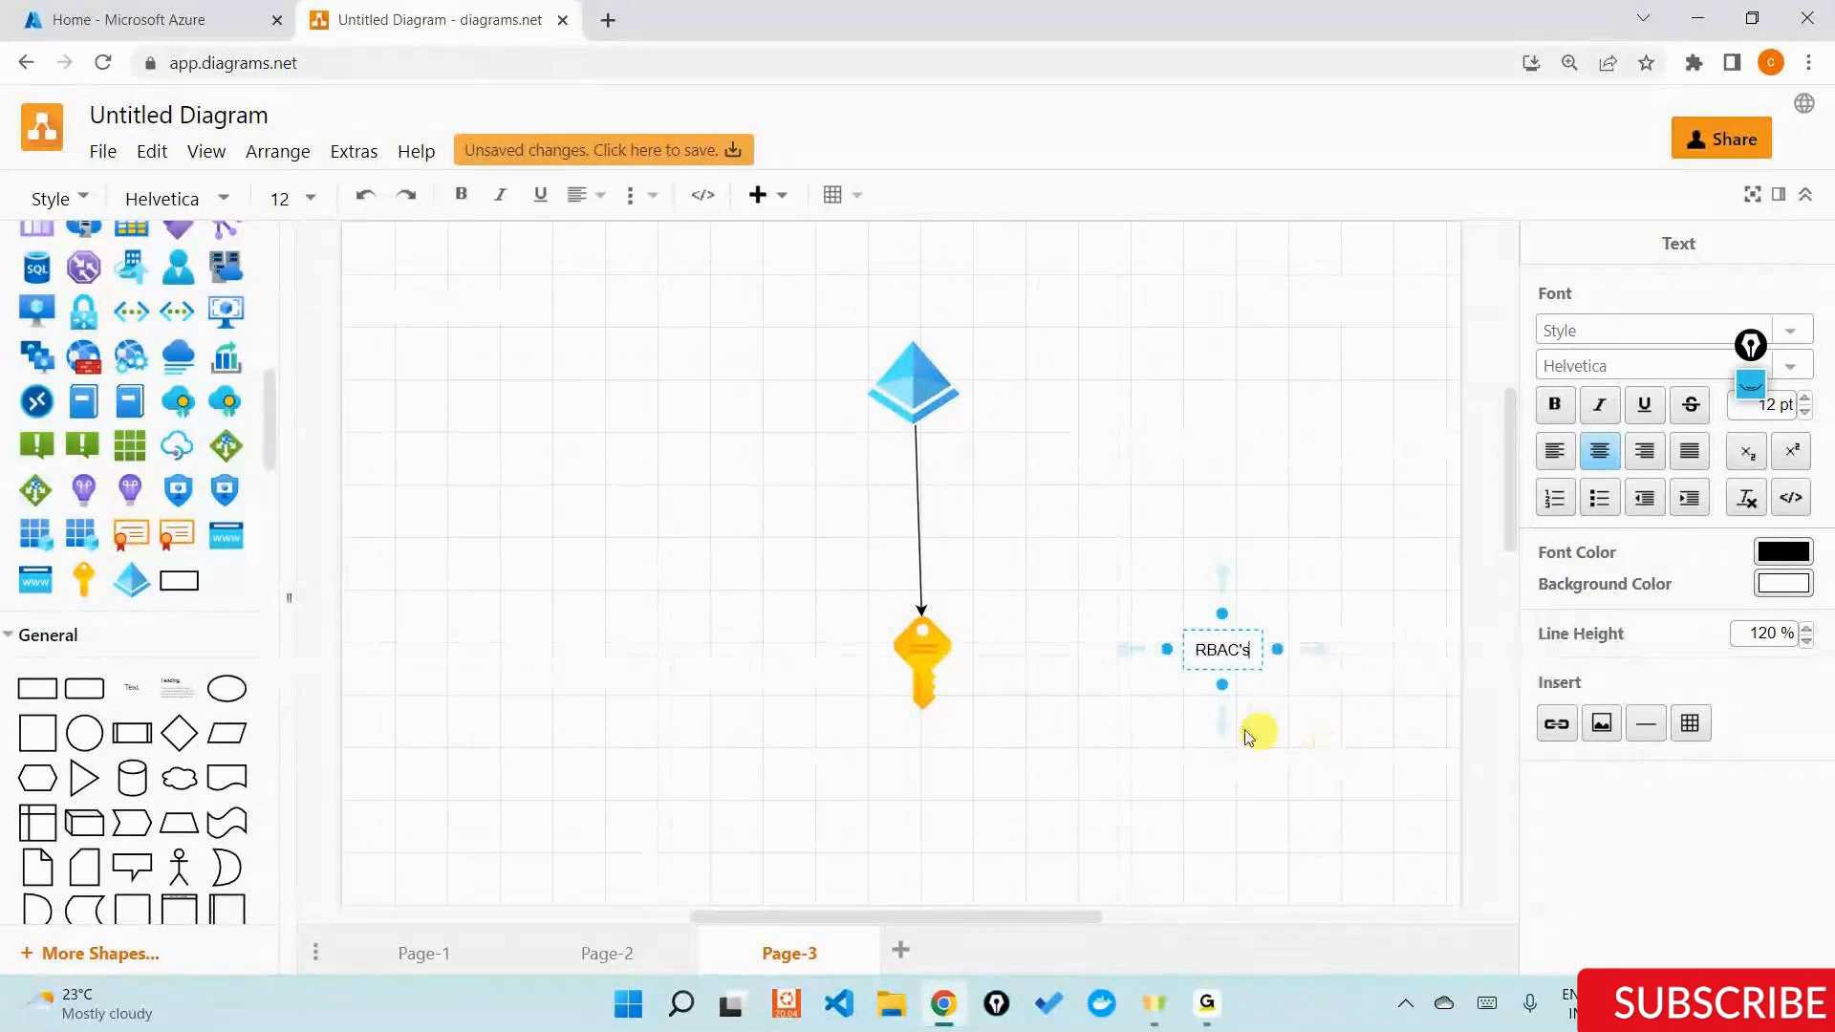
pyautogui.click(1001, 596)
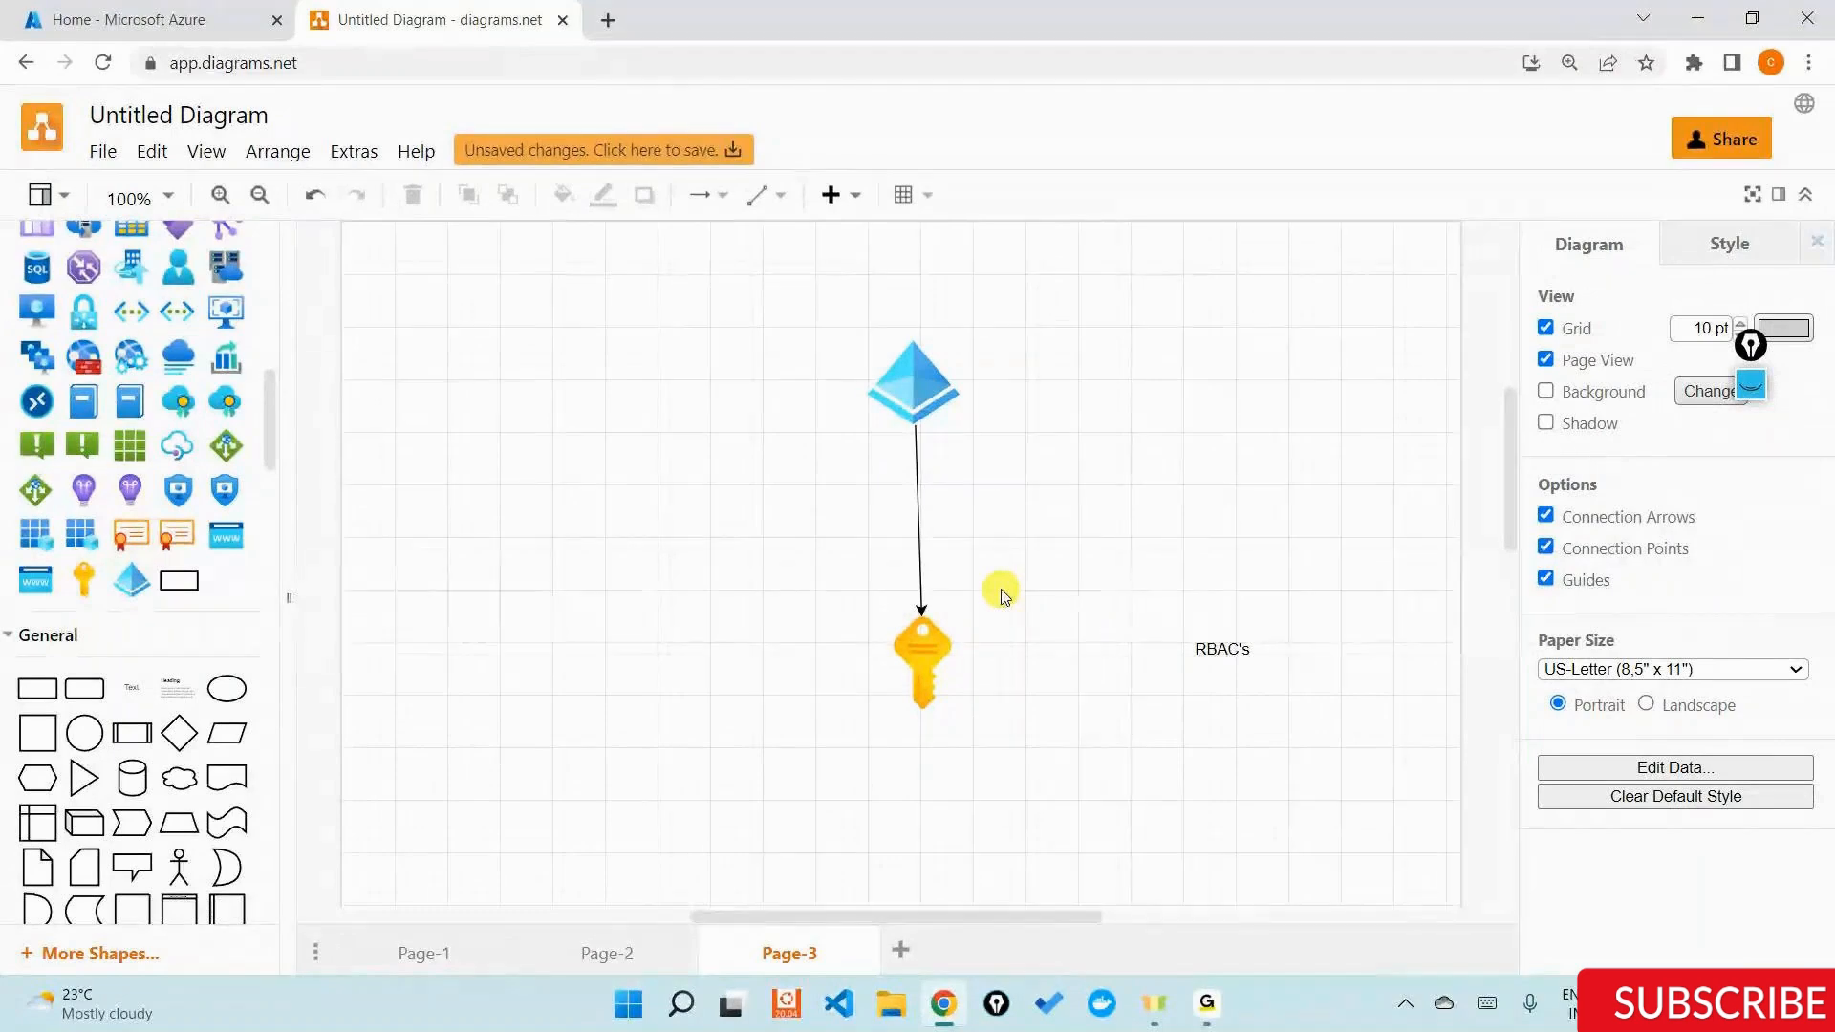
# Place the Azure resource group icon on the page below the key icon.
pyautogui.scroll(-3, 1002, 595)
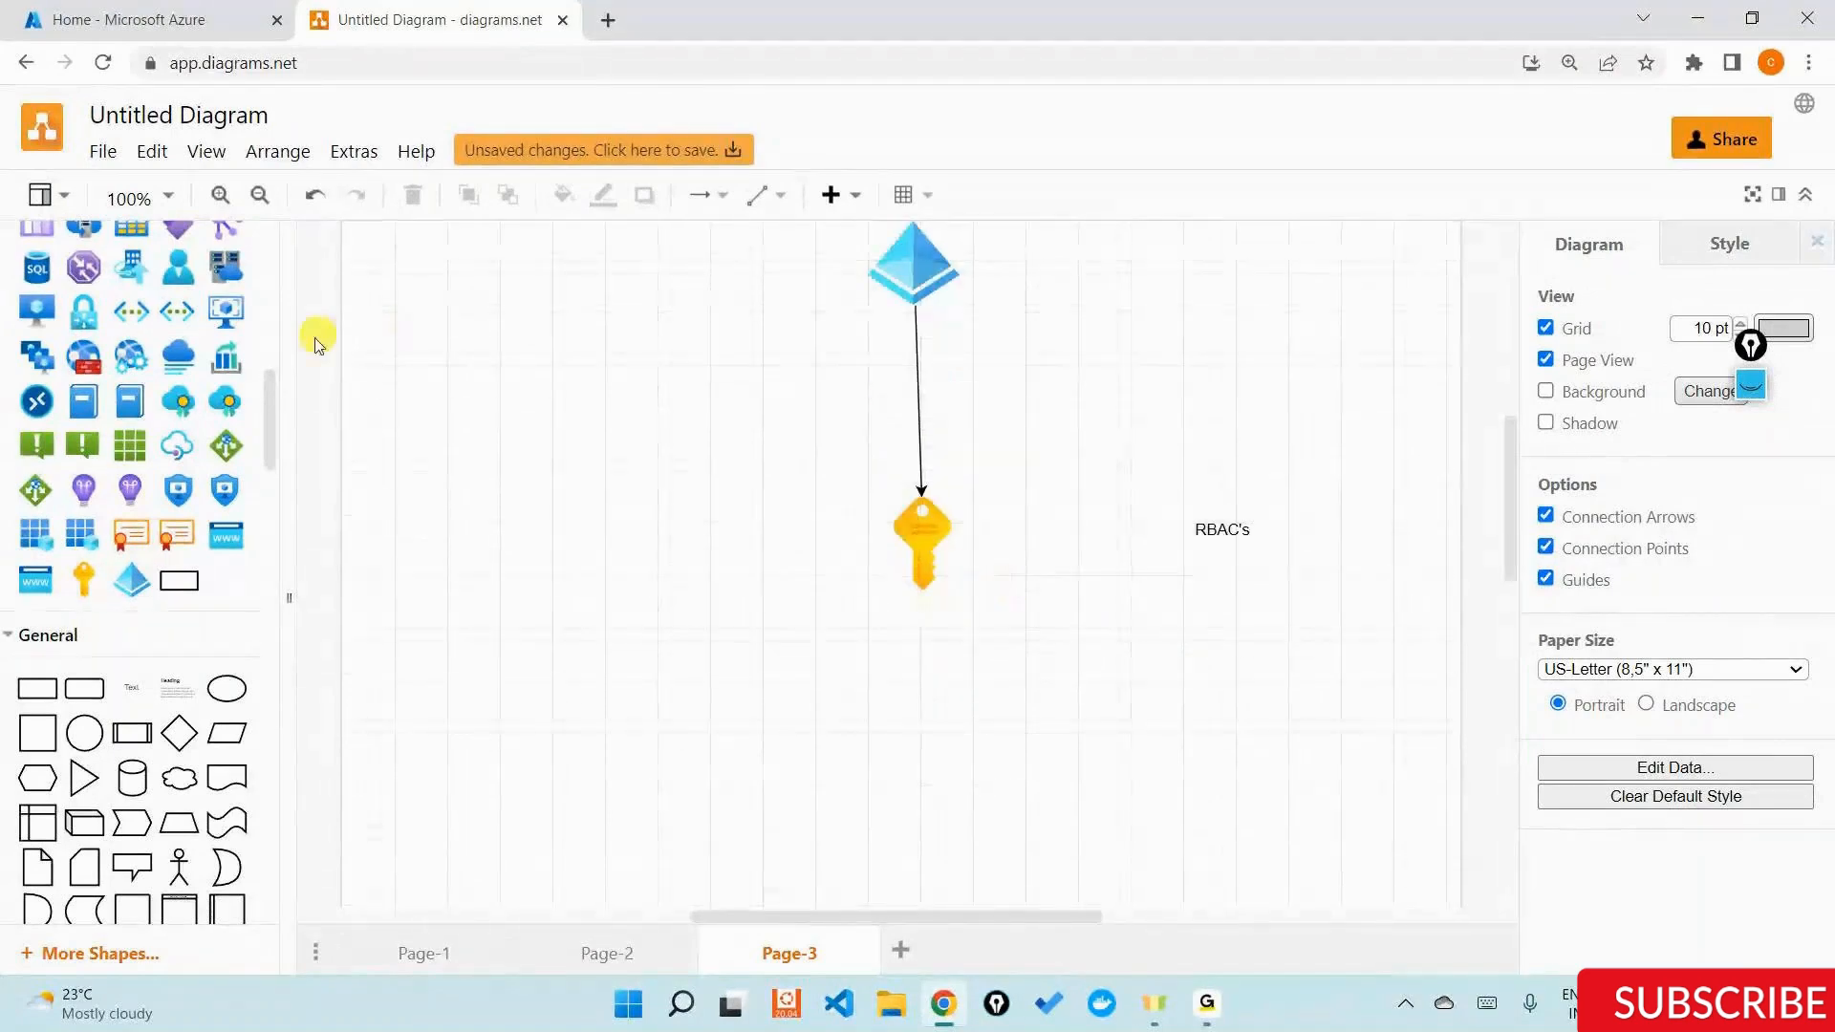
pyautogui.scroll(1, 95, 568)
pyautogui.scroll(5, 94, 568)
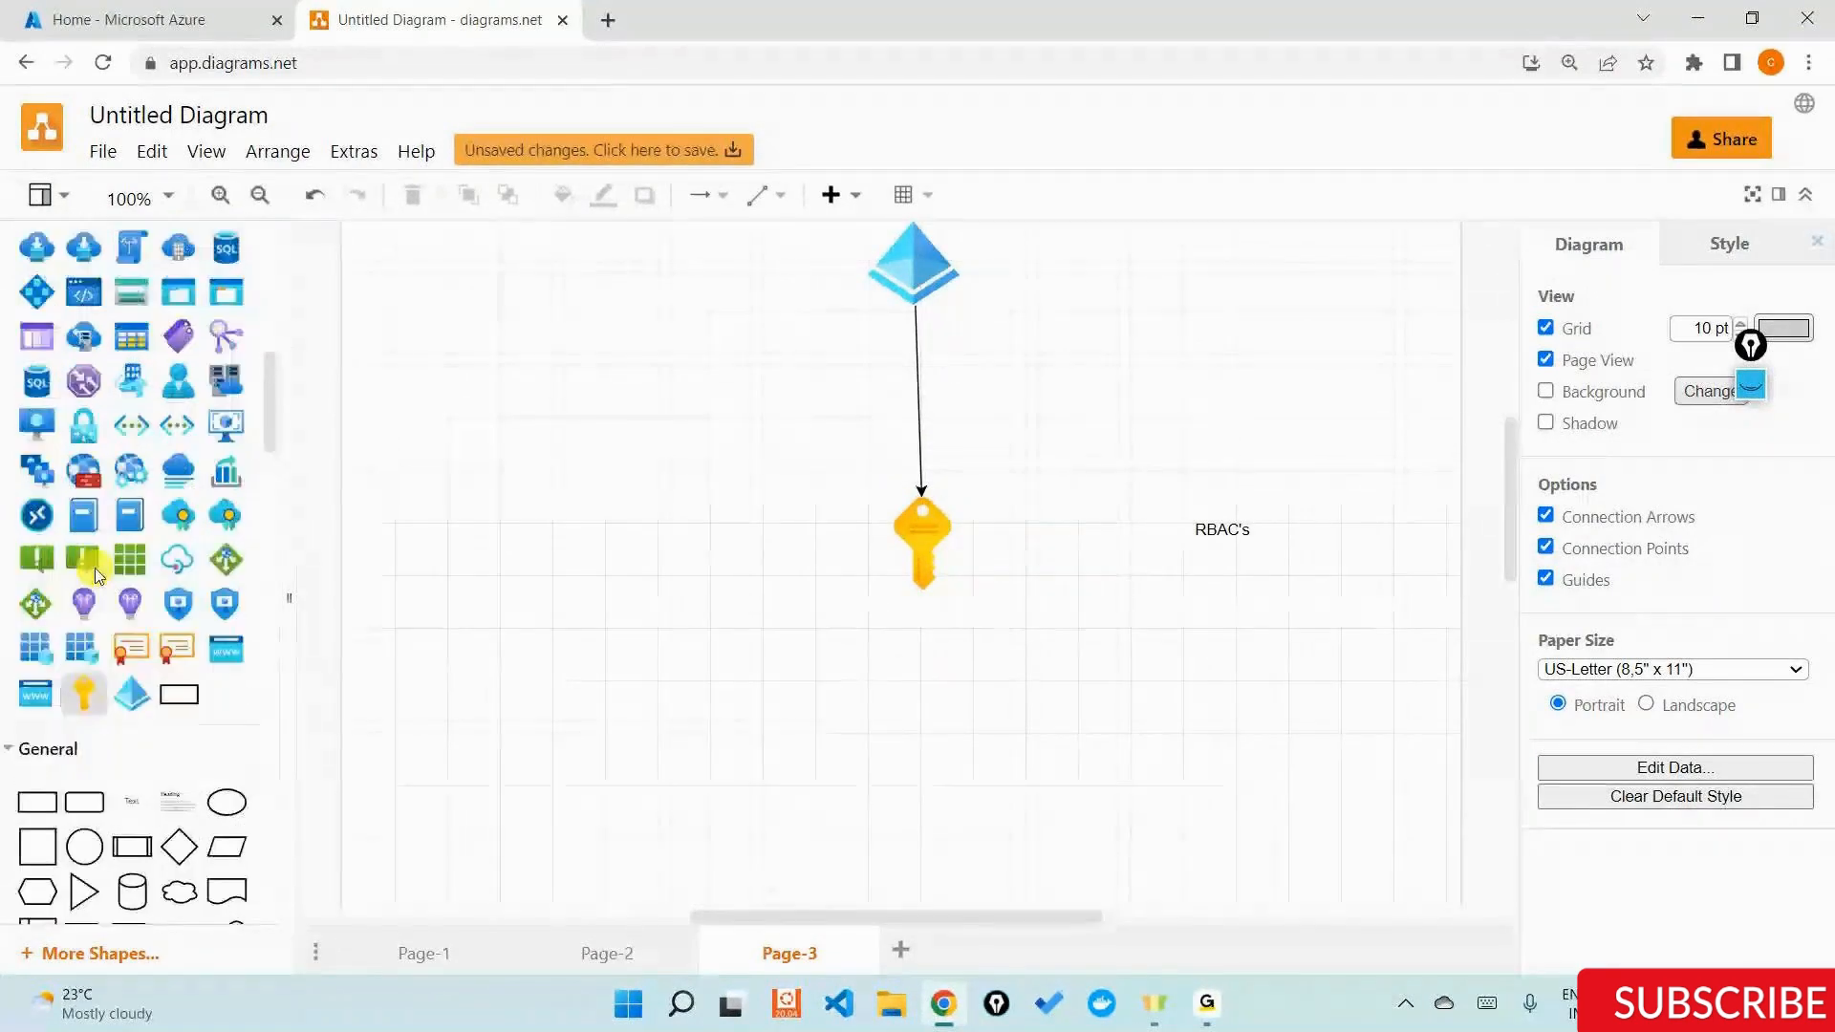
pyautogui.scroll(-1, 94, 568)
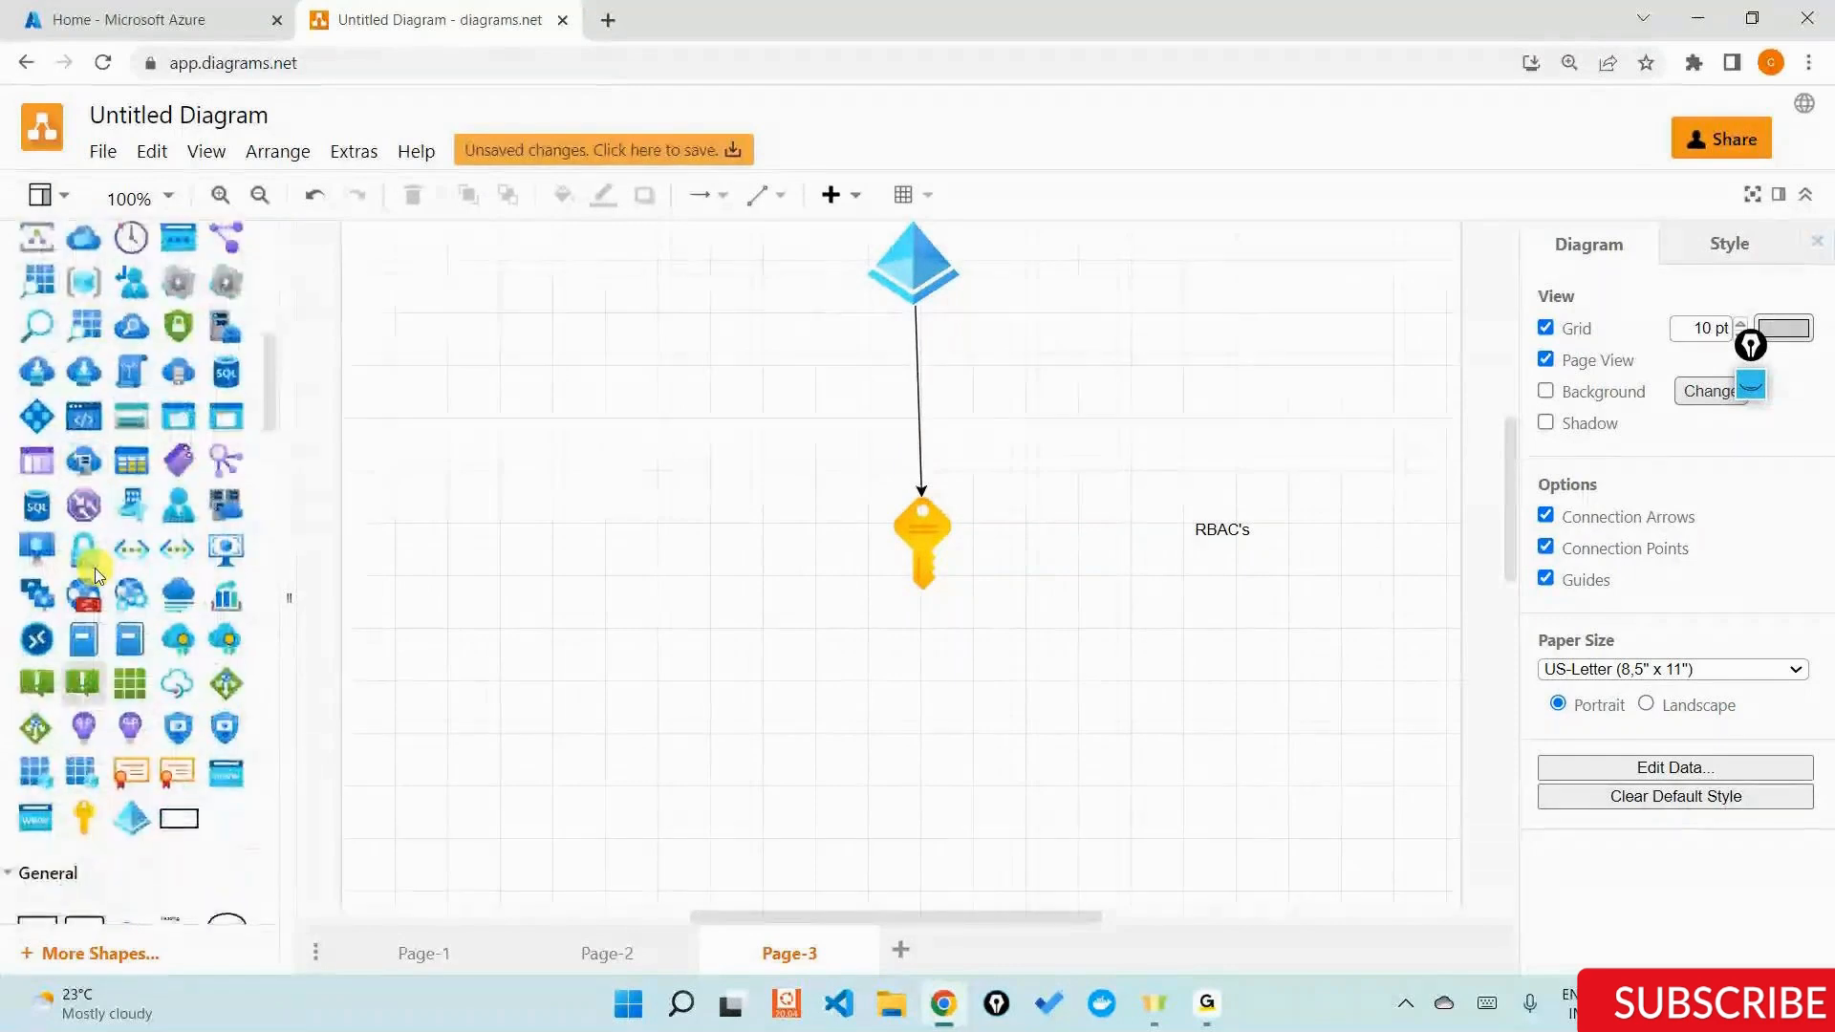
pyautogui.scroll(3, 95, 568)
pyautogui.moveTo(95, 568); pyautogui.dragTo(815, 715)
pyautogui.scroll(-3, 1024, 389)
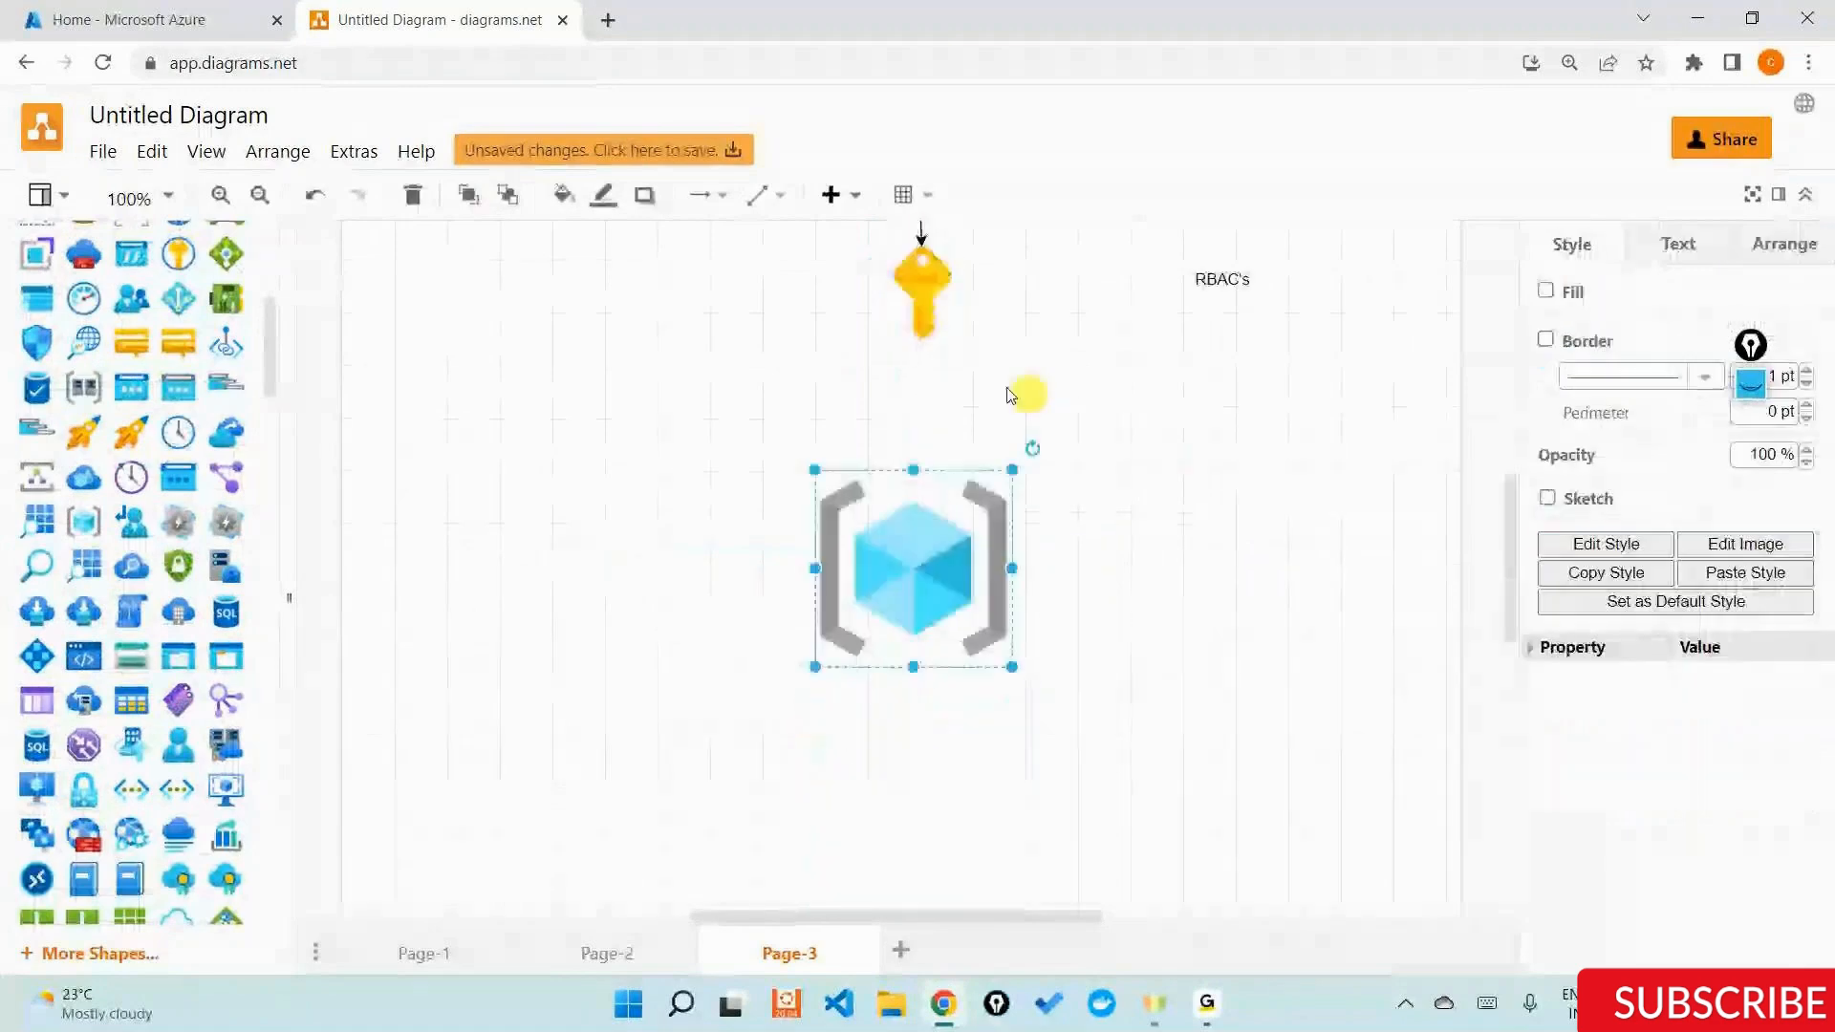
# Draw arrows to the resource group icon from the key icon and from the "RBAC's" label.
pyautogui.click(932, 314)
pyautogui.click(924, 459)
pyautogui.click(940, 320)
pyautogui.moveTo(926, 393); pyautogui.dragTo(910, 476)
pyautogui.click(1224, 284)
pyautogui.moveTo(1221, 360); pyautogui.dragTo(1012, 536)
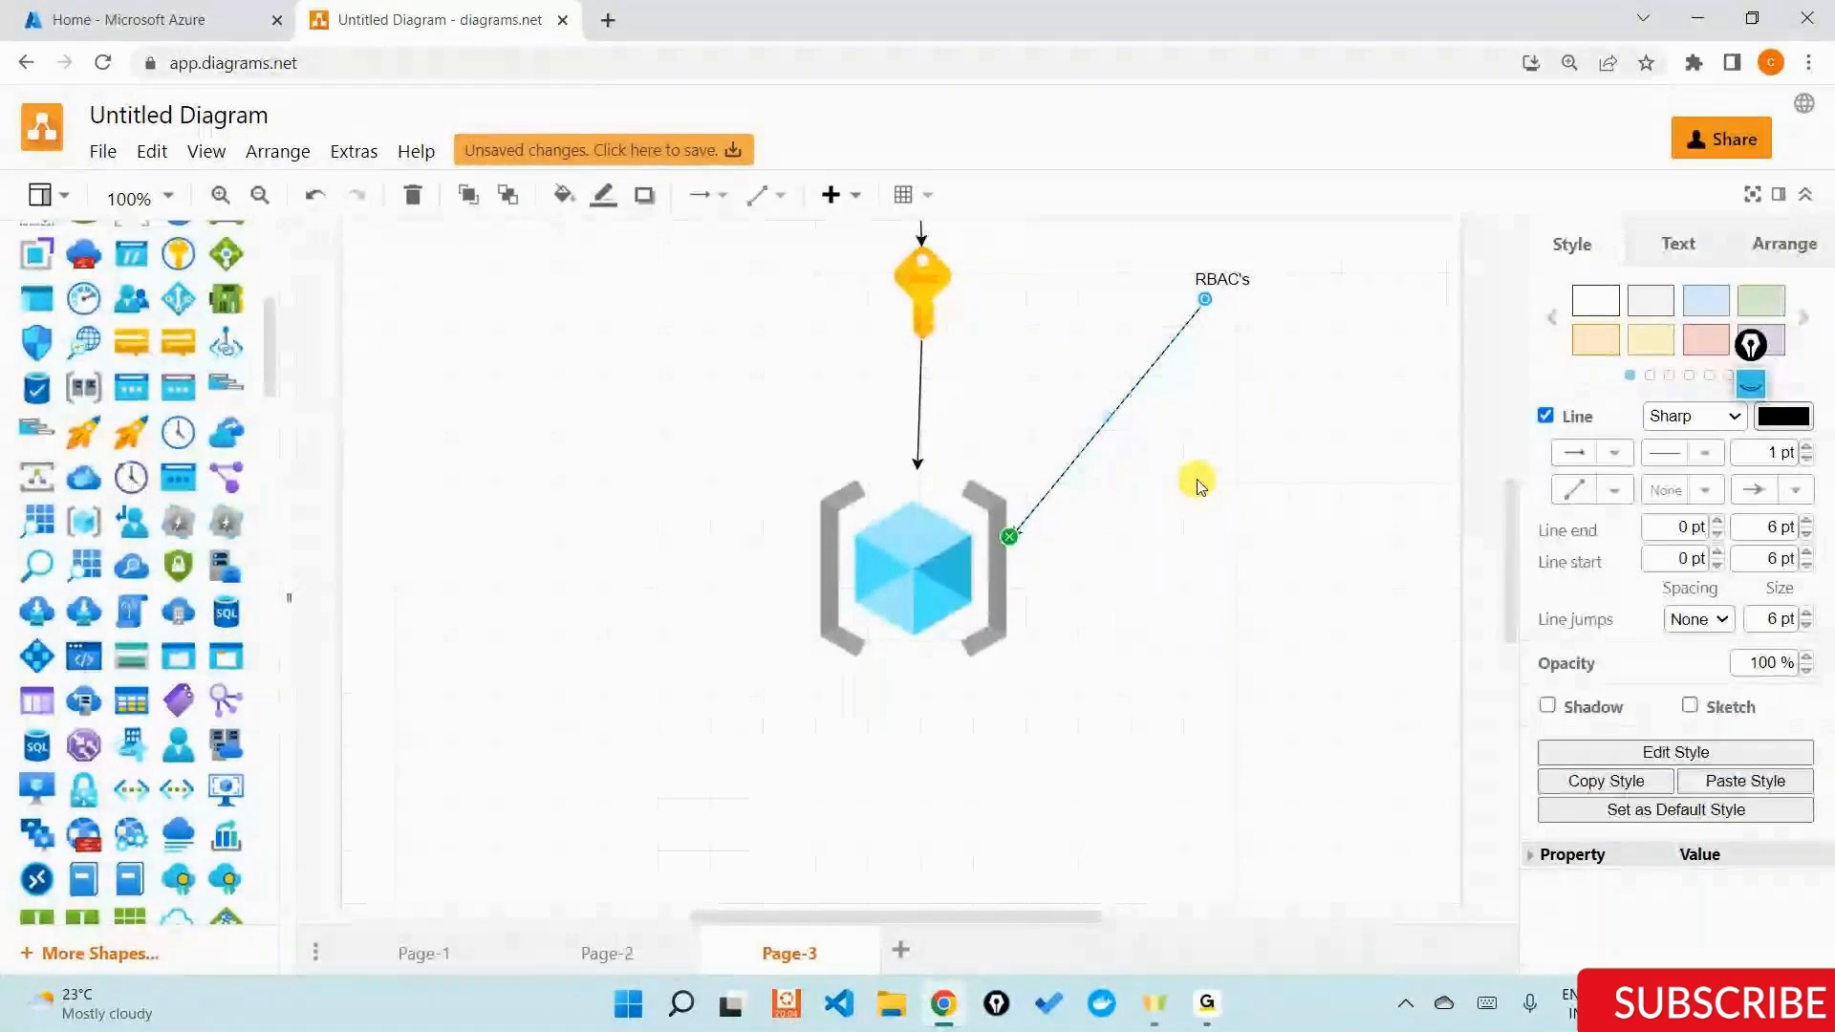
pyautogui.scroll(4, 1201, 487)
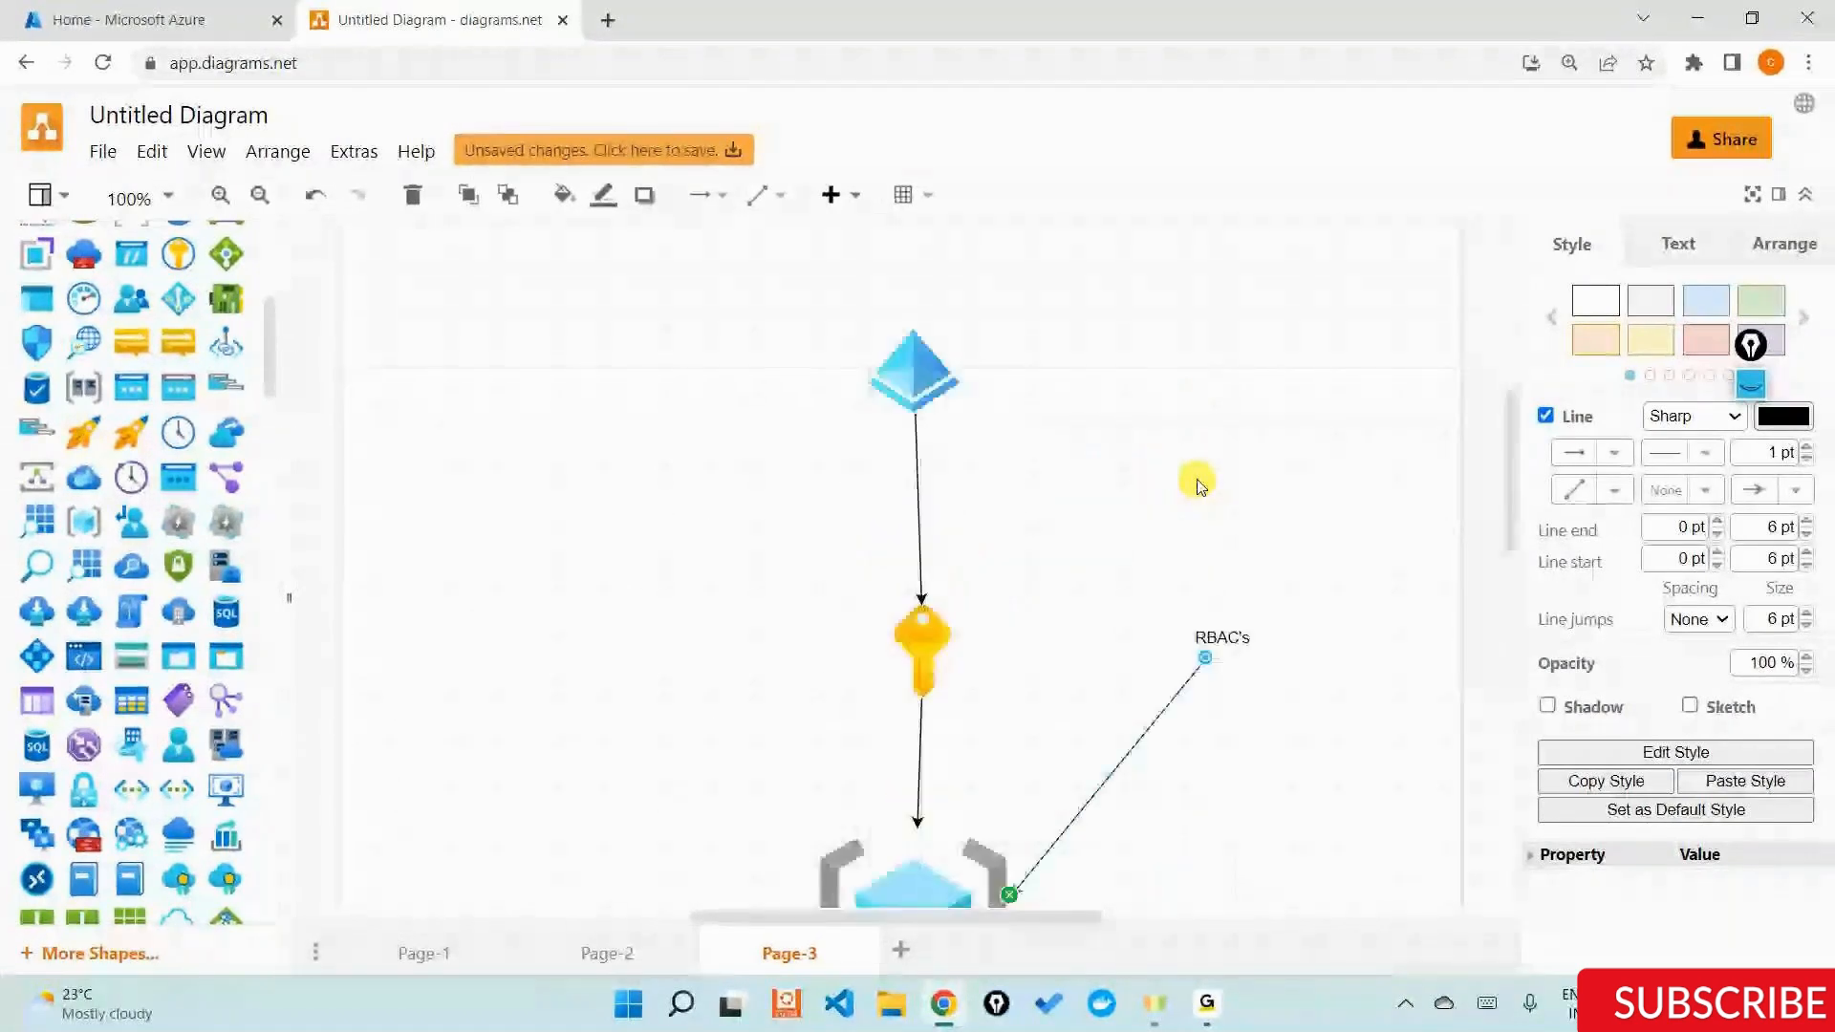
pyautogui.hotkey('alt', 'Tab')
pyautogui.press('Escape')
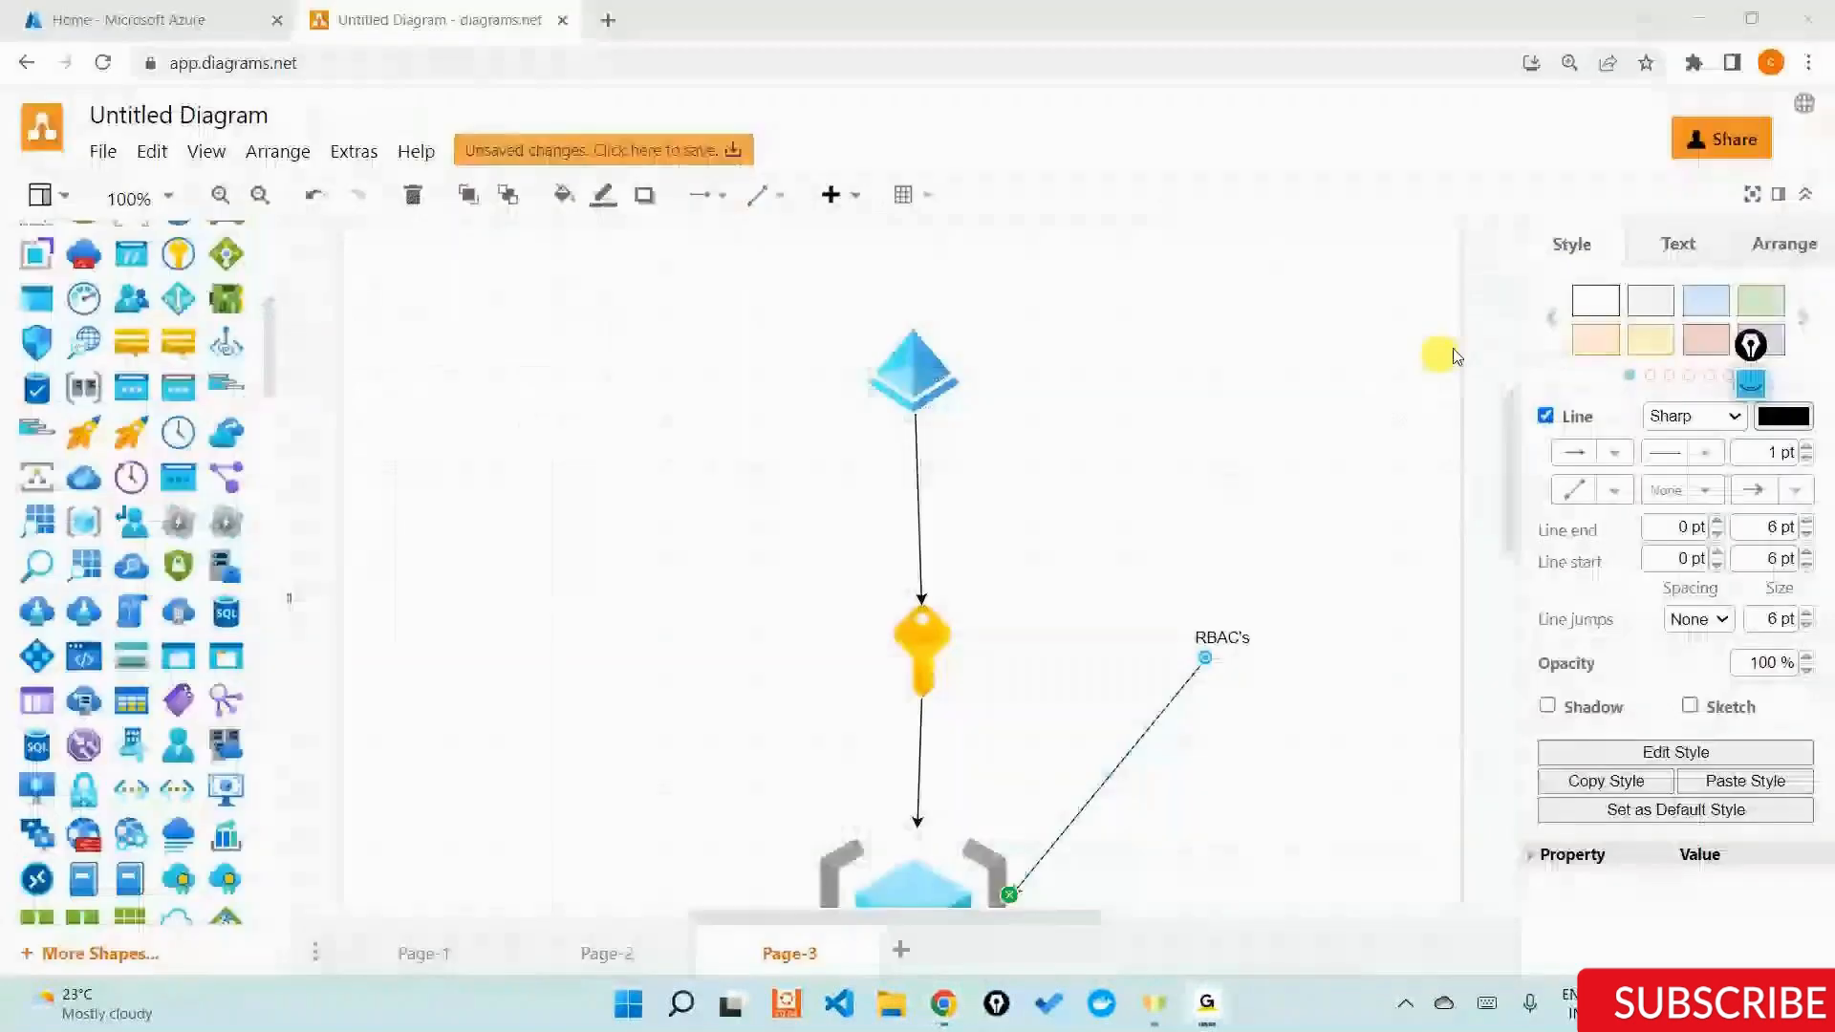
pyautogui.click(1700, 16)
pyautogui.scroll(-1, 676, 493)
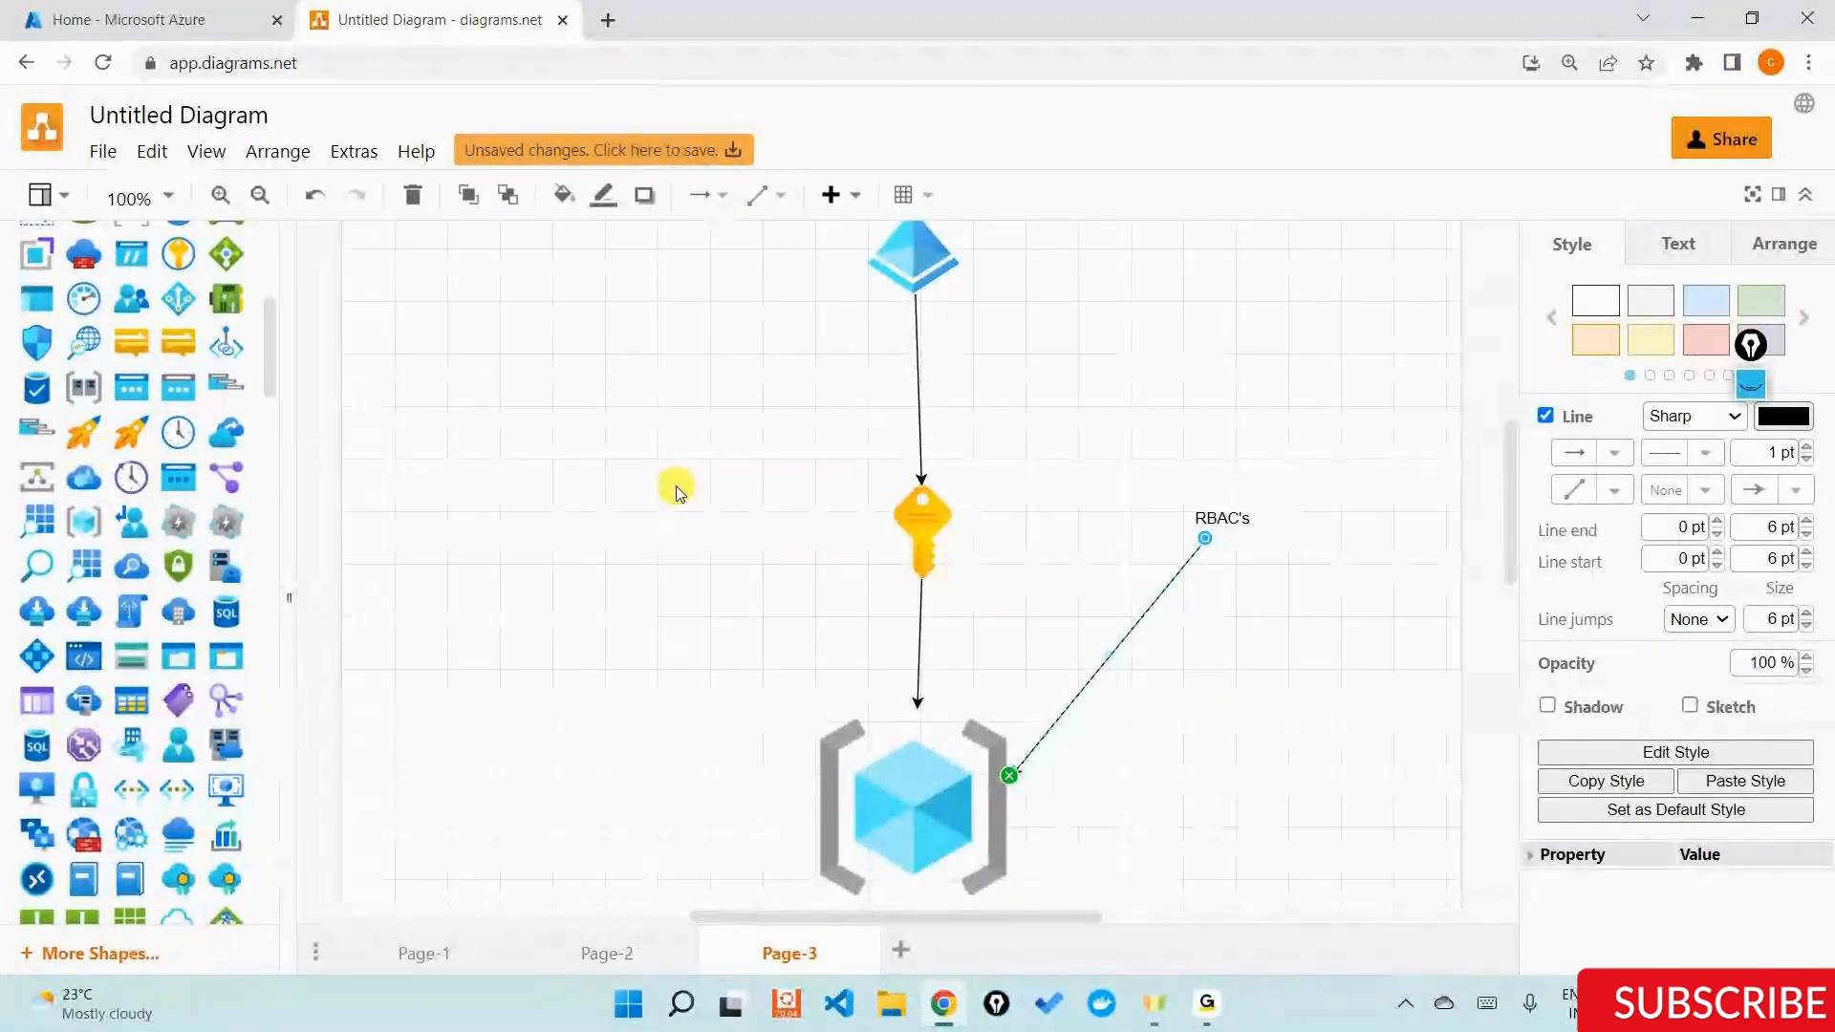
pyautogui.scroll(3, 676, 491)
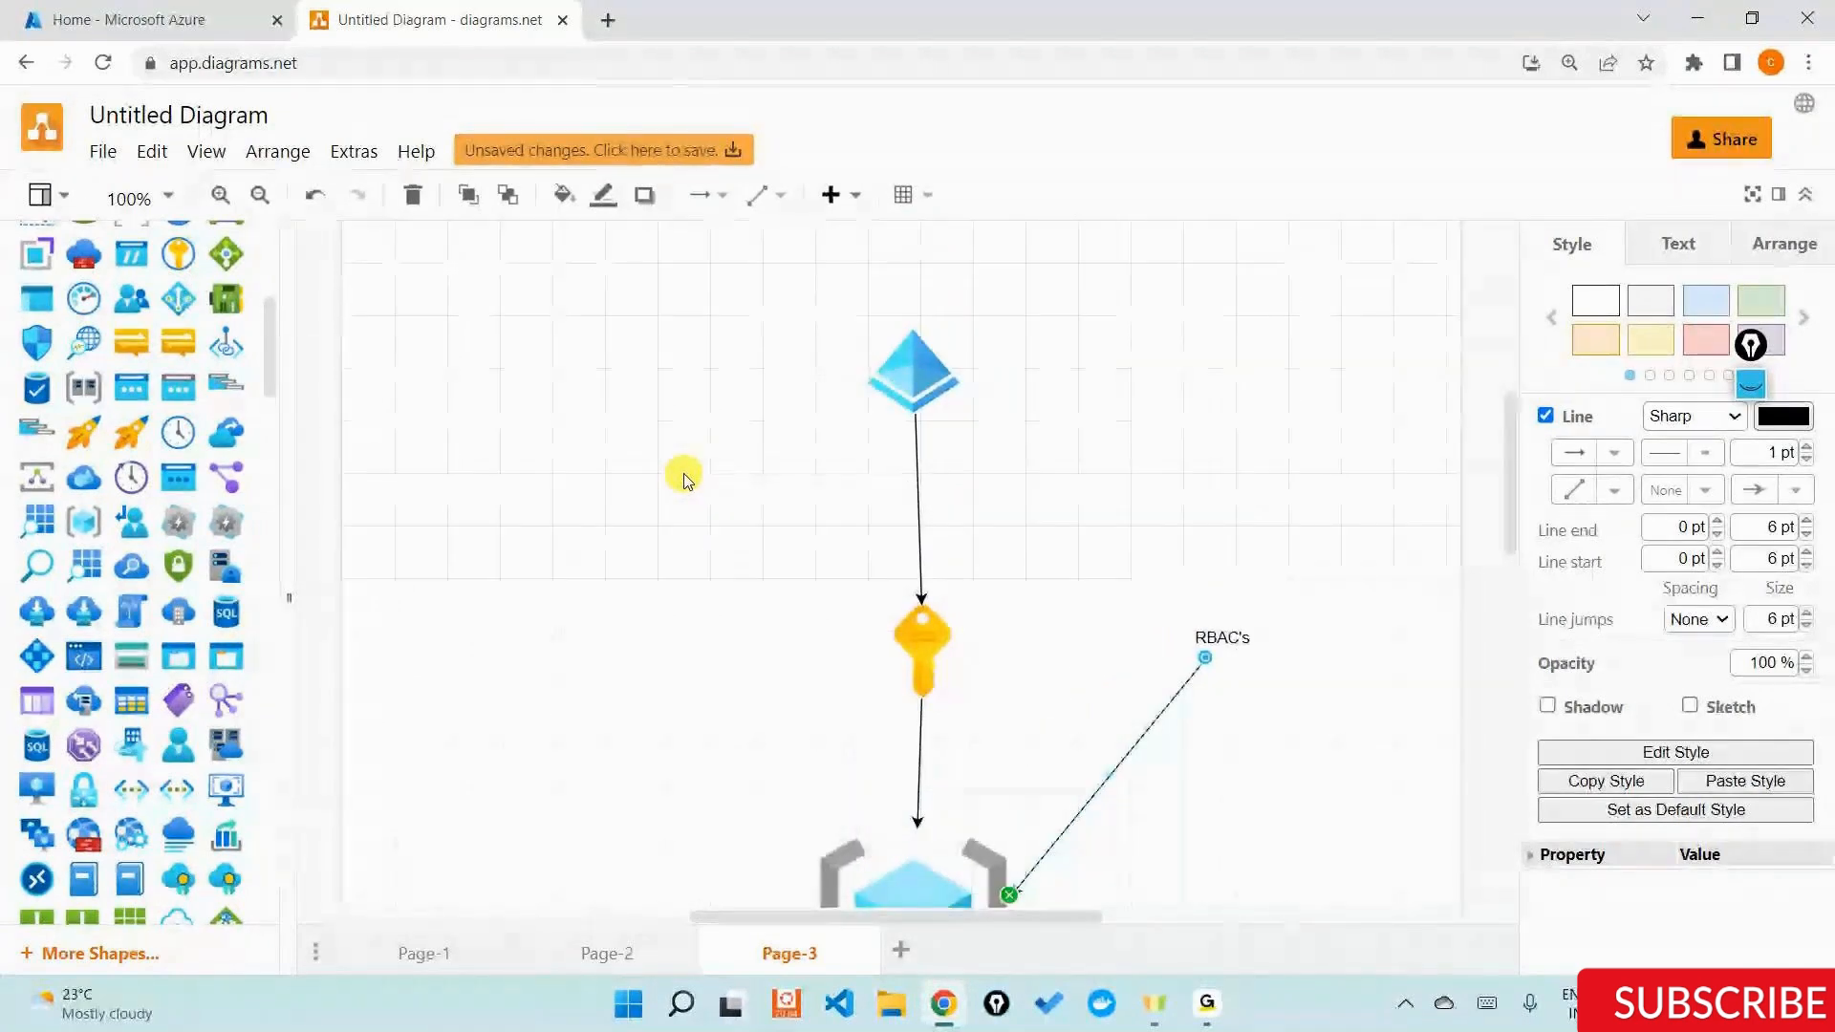
pyautogui.scroll(-3, 684, 477)
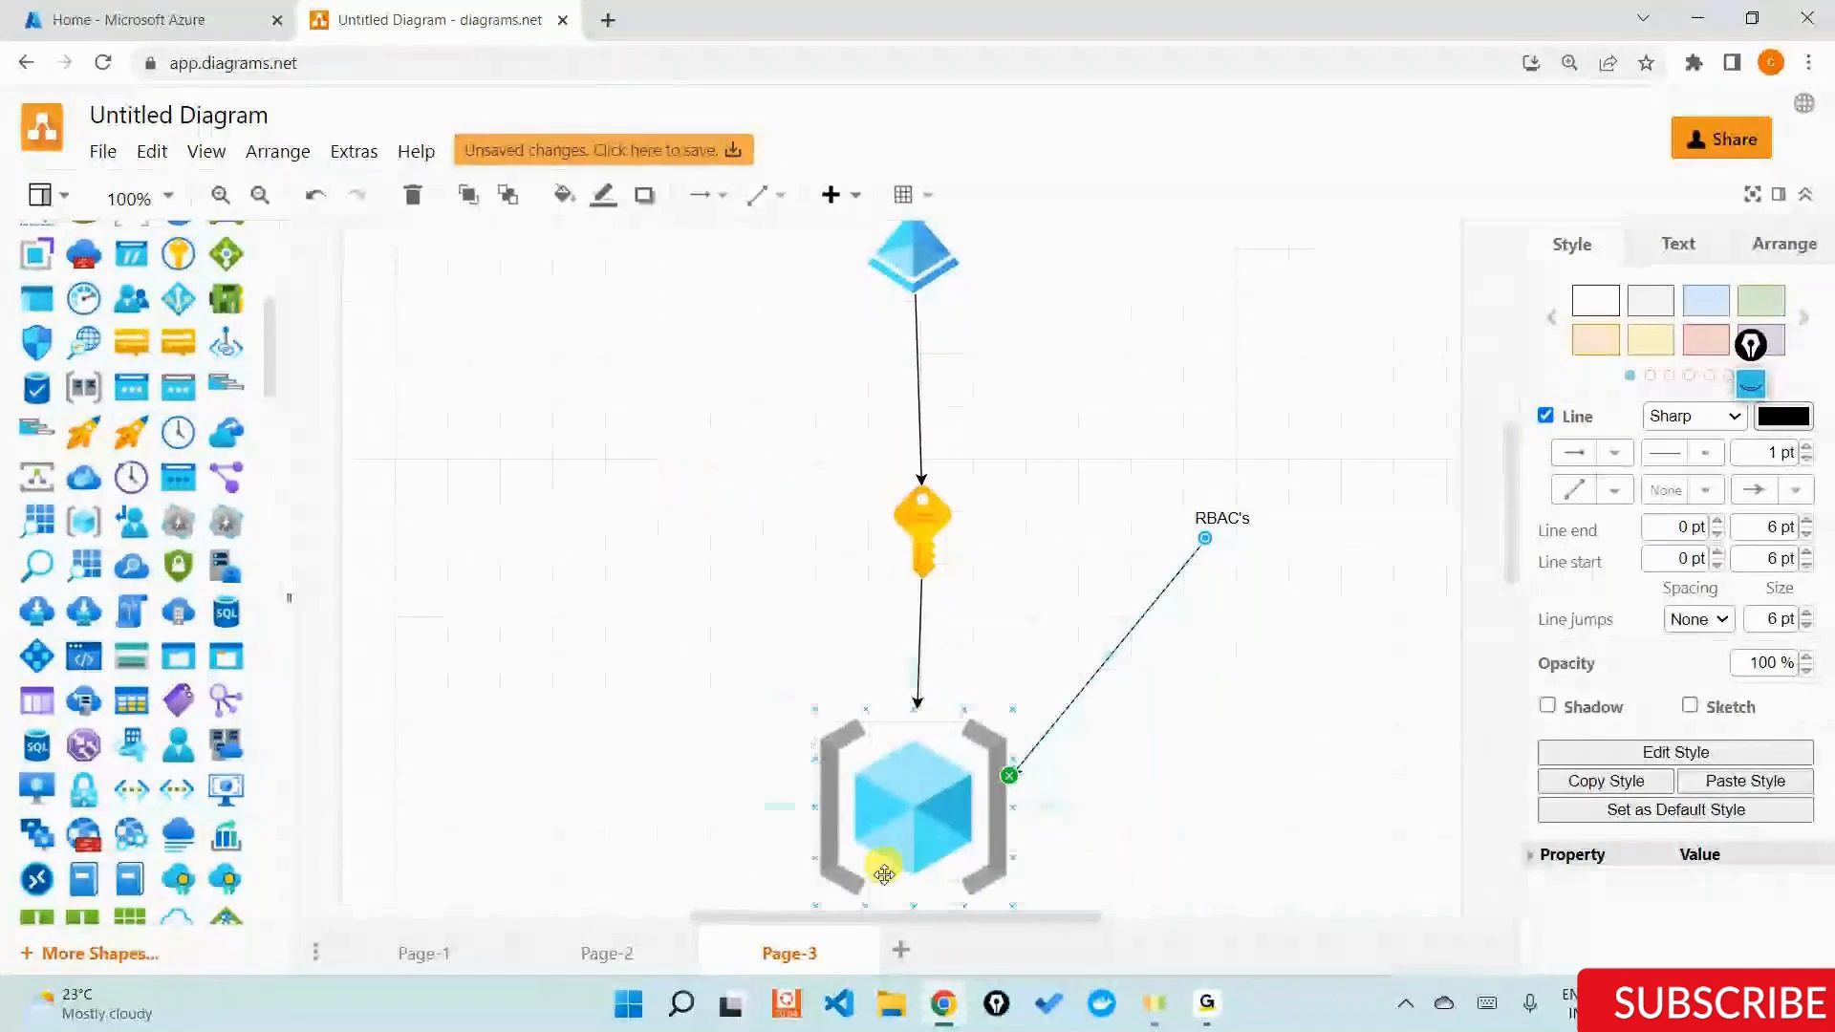
# Add another page after Page-3 and place a text label reading "Basic purpose?" near its top centre.
pyautogui.click(899, 949)
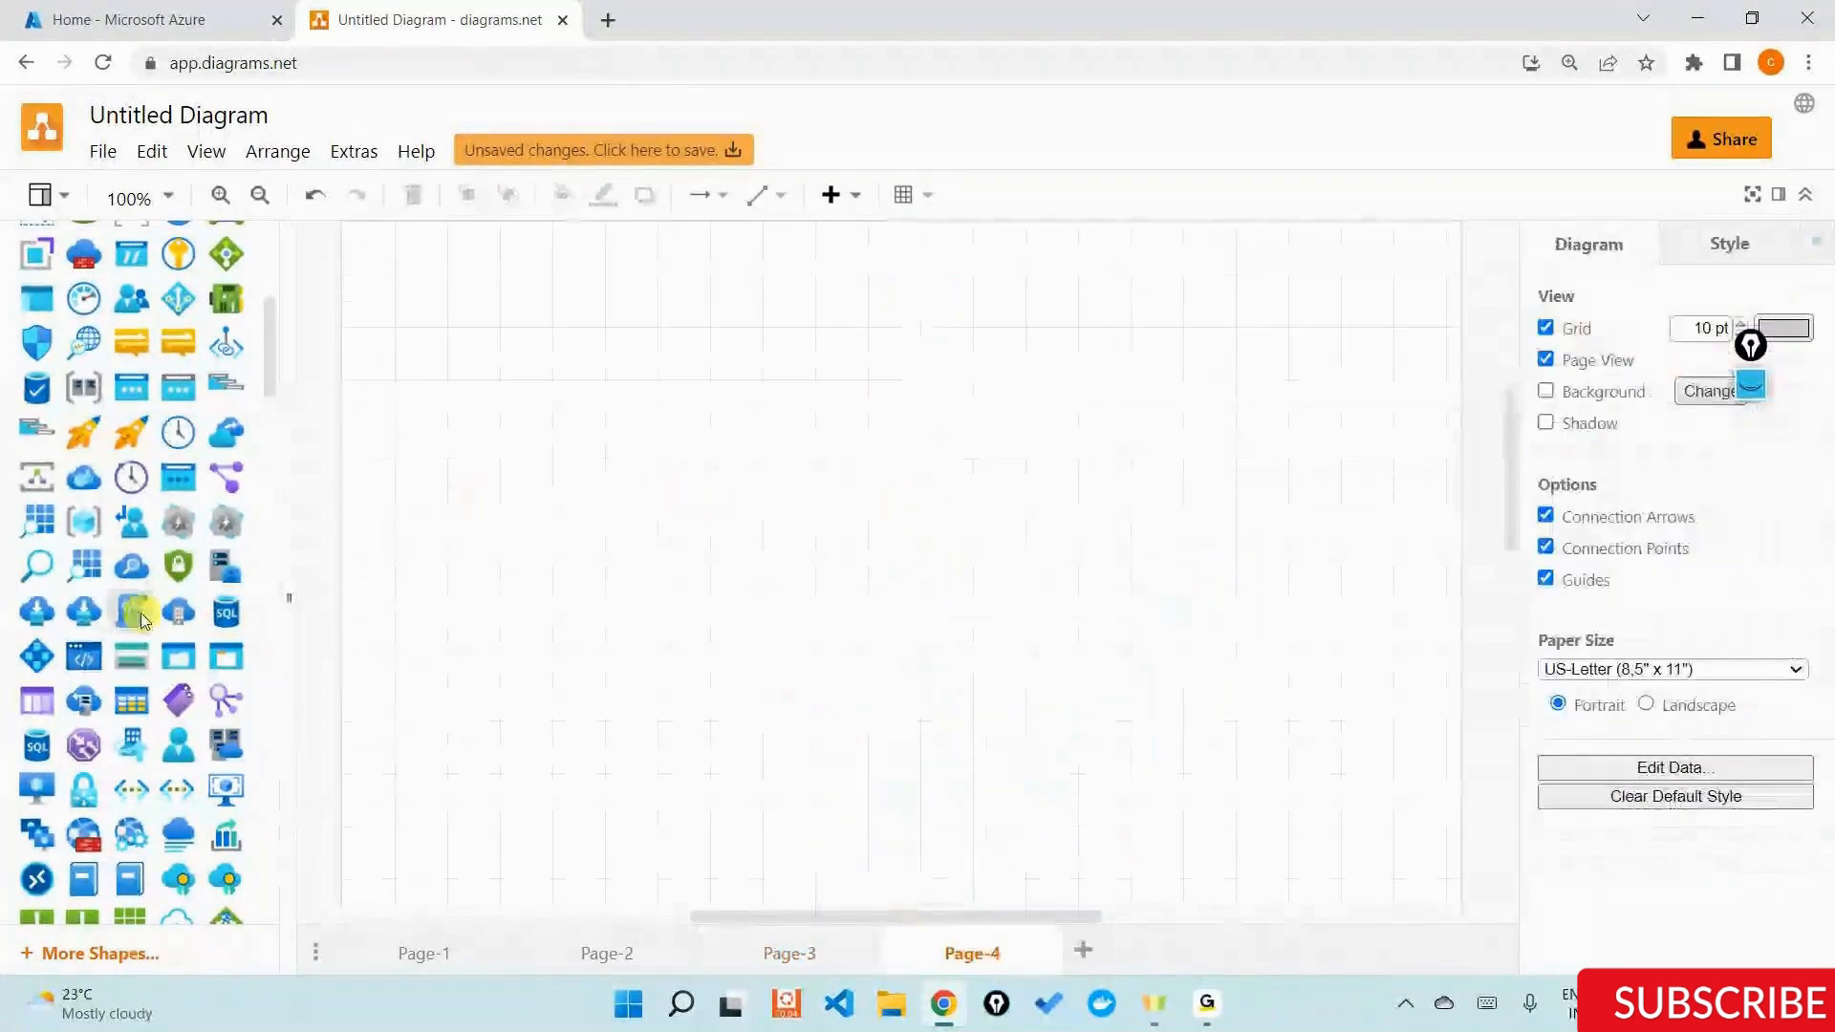
pyautogui.scroll(-3, 122, 616)
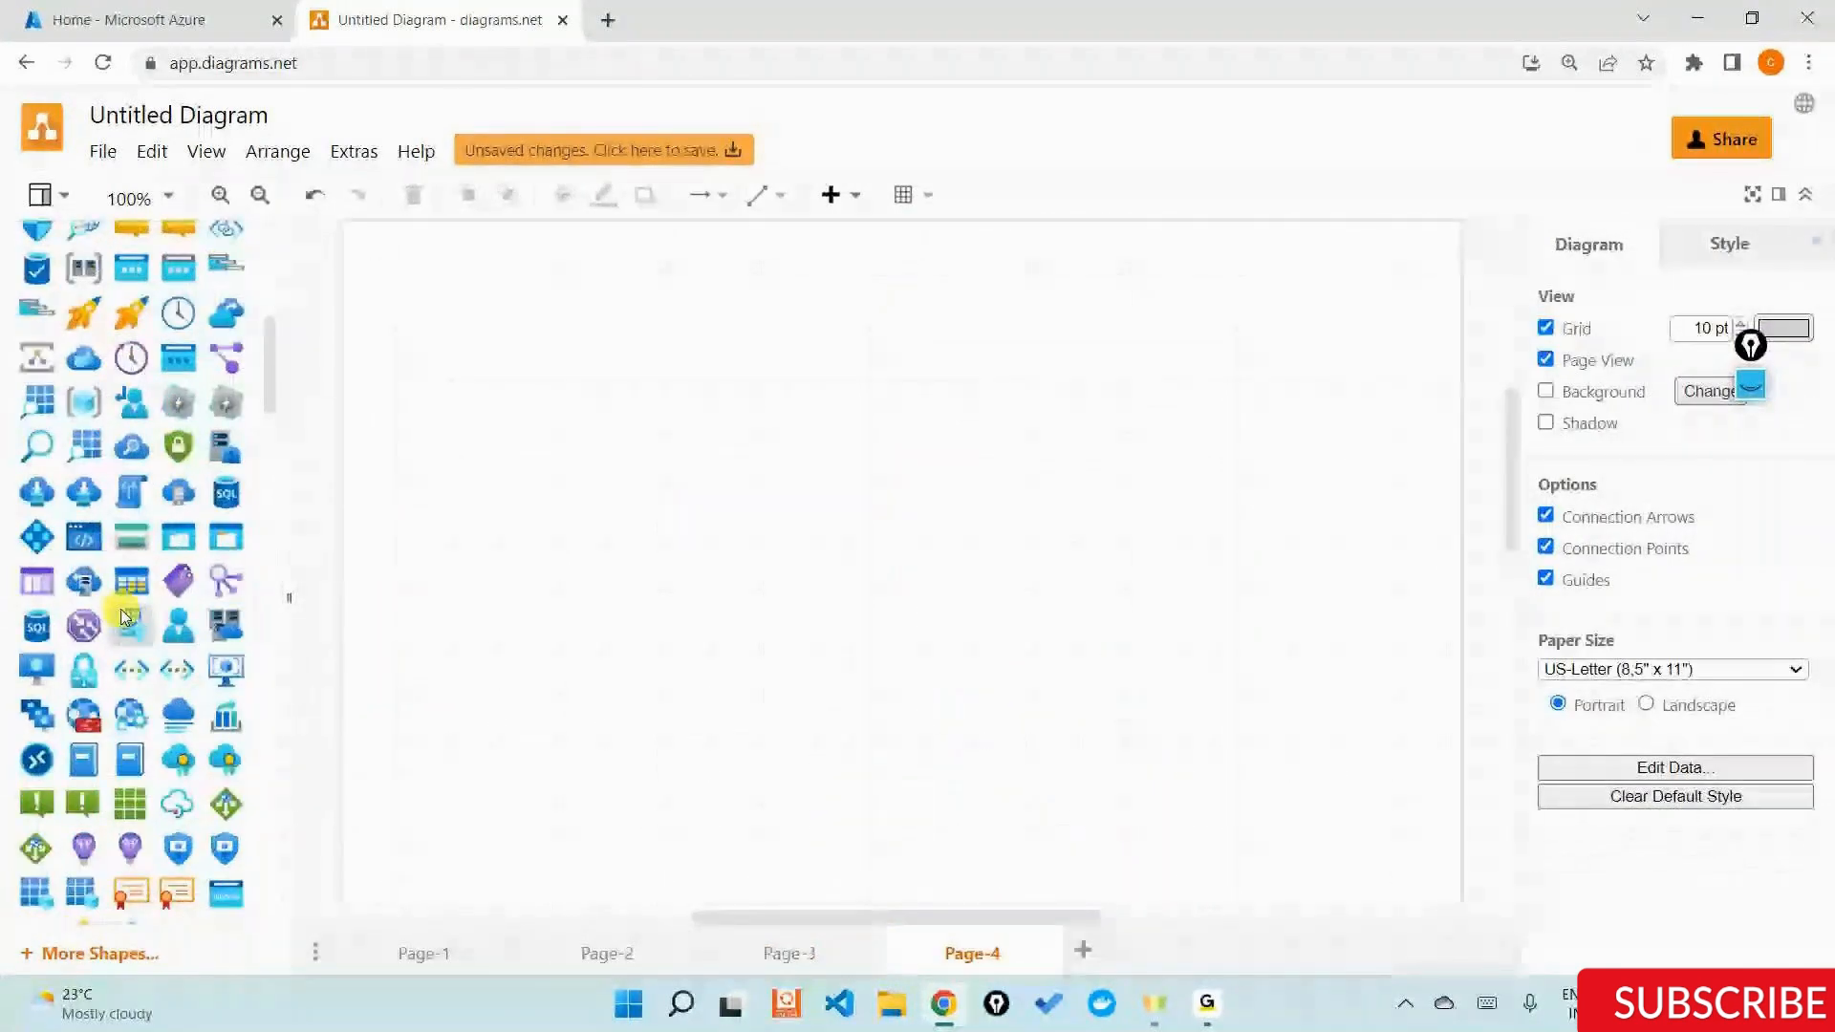
pyautogui.scroll(-4, 122, 616)
pyautogui.moveTo(121, 733); pyautogui.dragTo(856, 280)
pyautogui.doubleClick(857, 279)
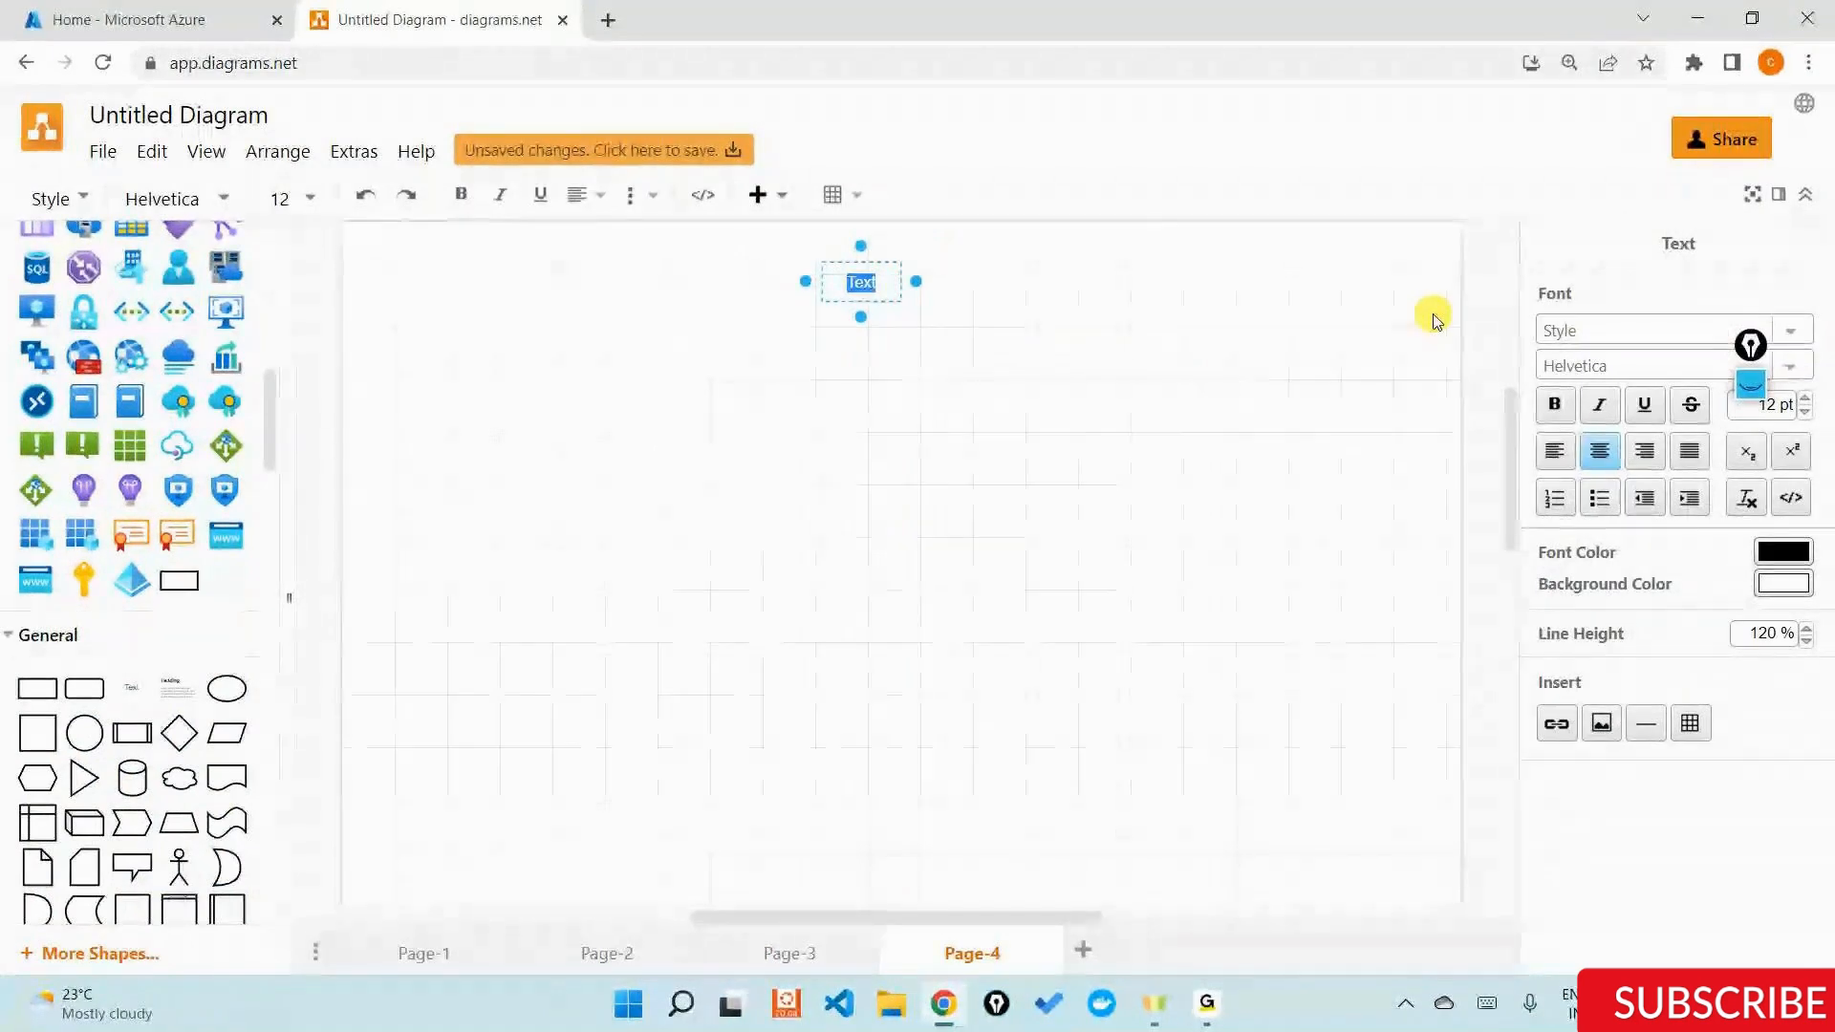
pyautogui.write('Eas')
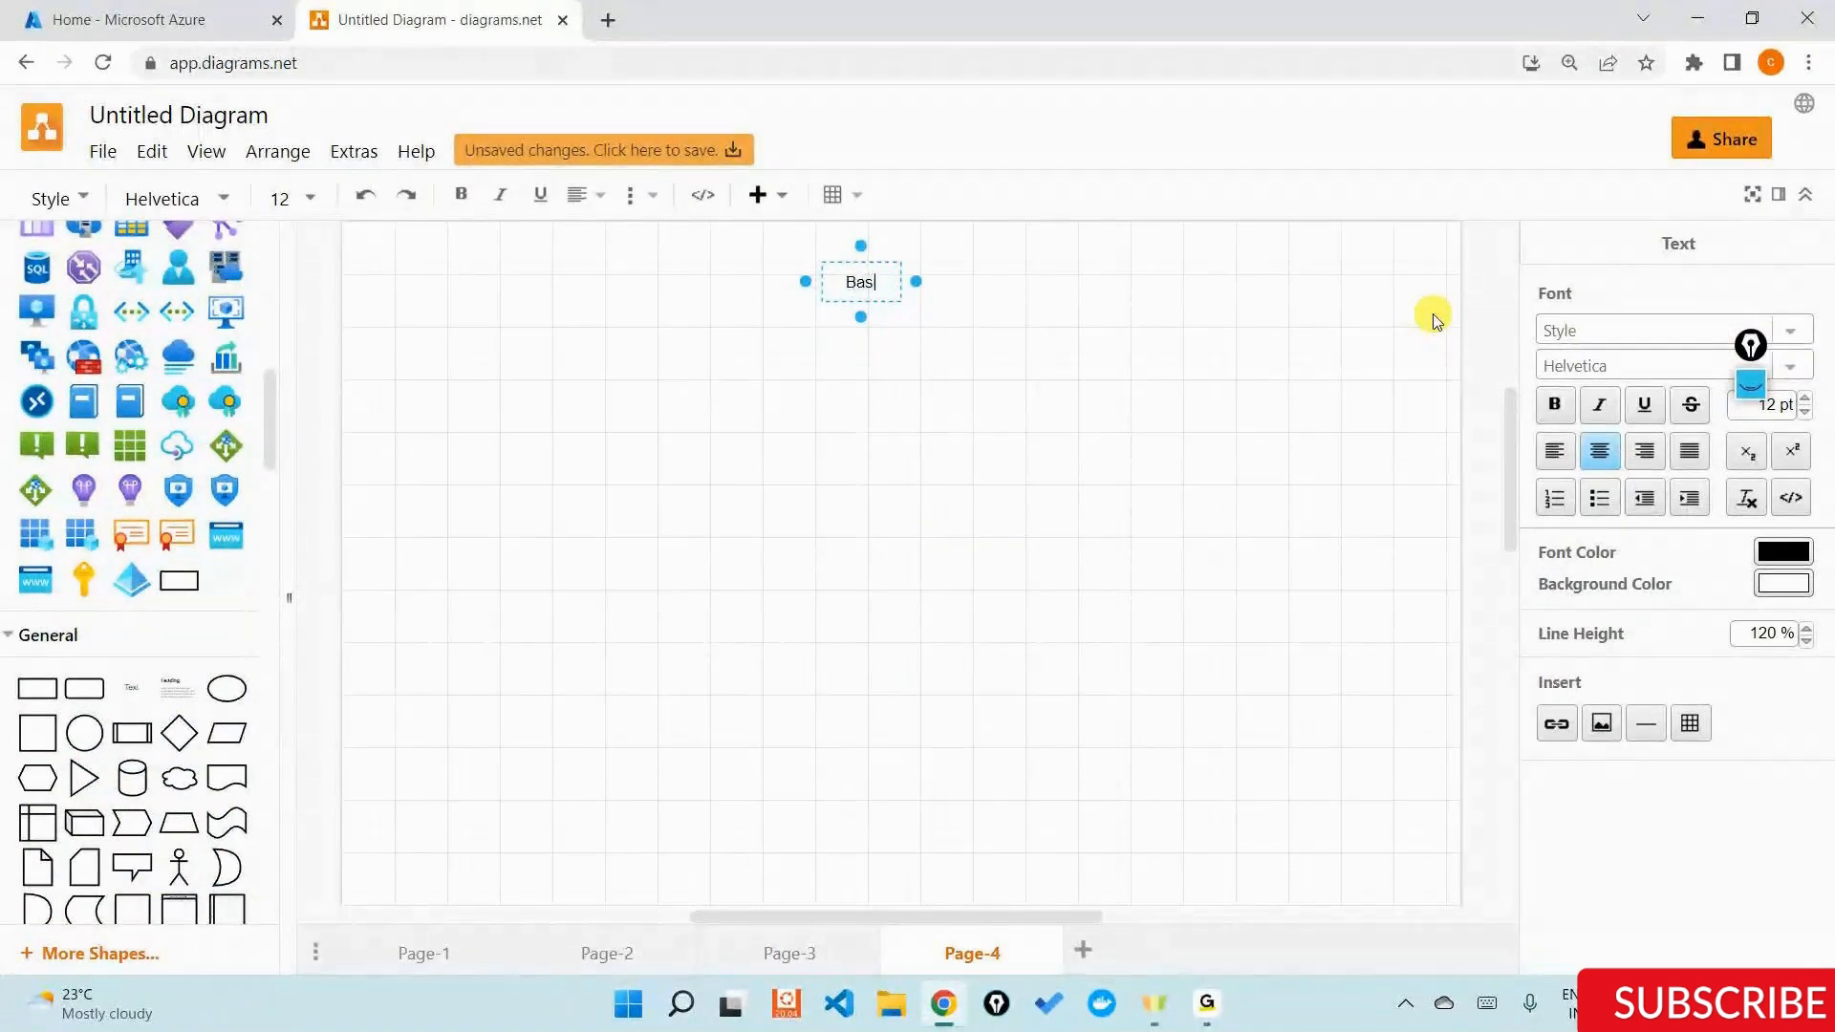
pyautogui.write('ic pur')
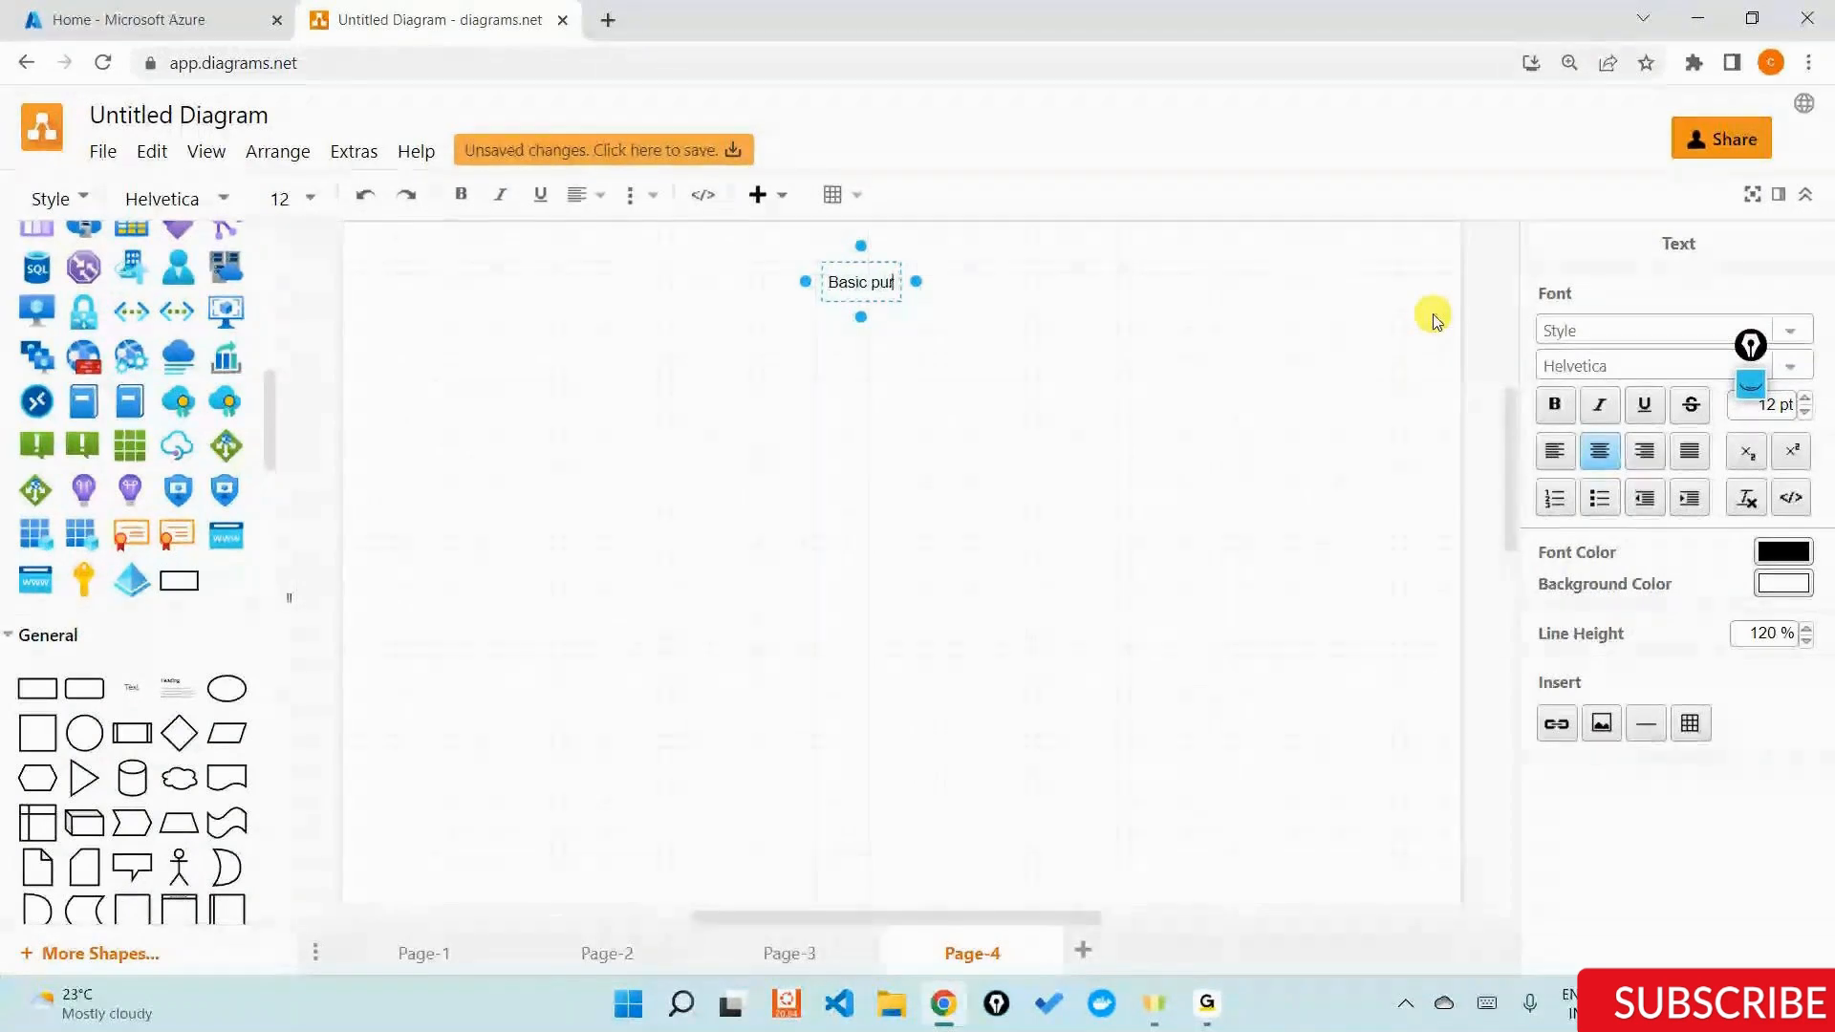
pyautogui.write('pose?')
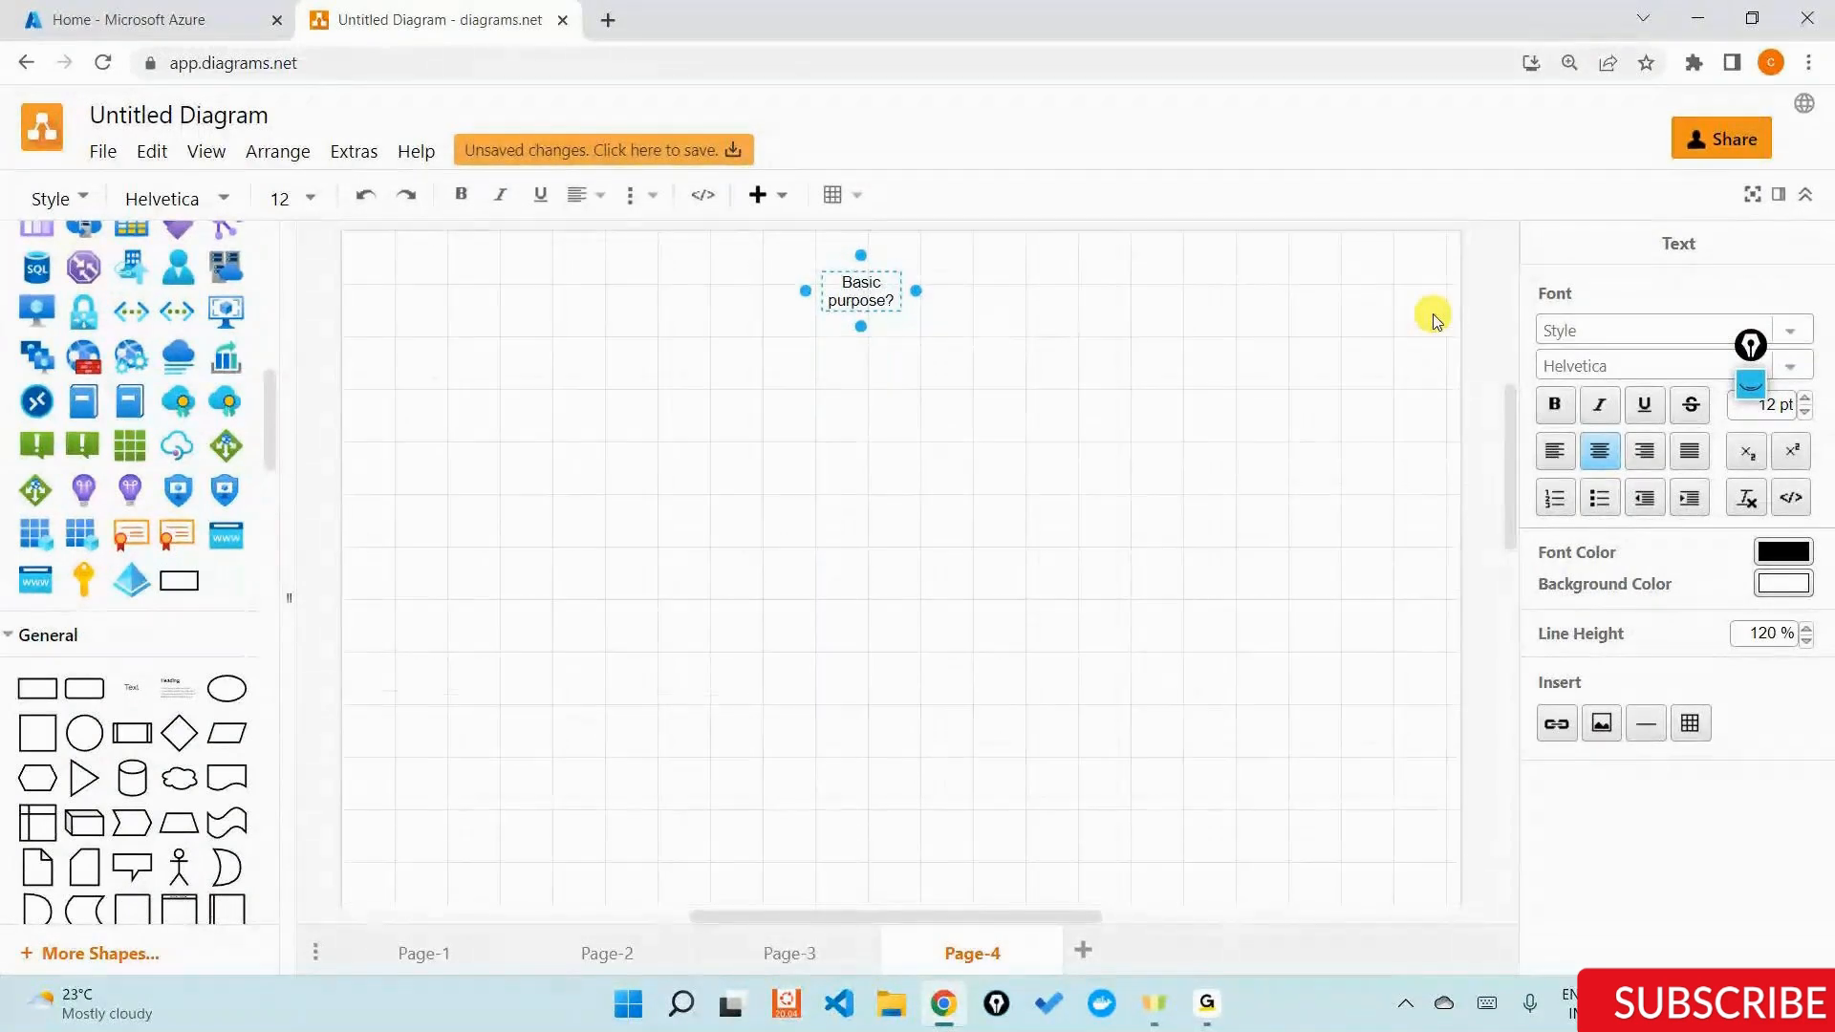
pyautogui.click(1306, 406)
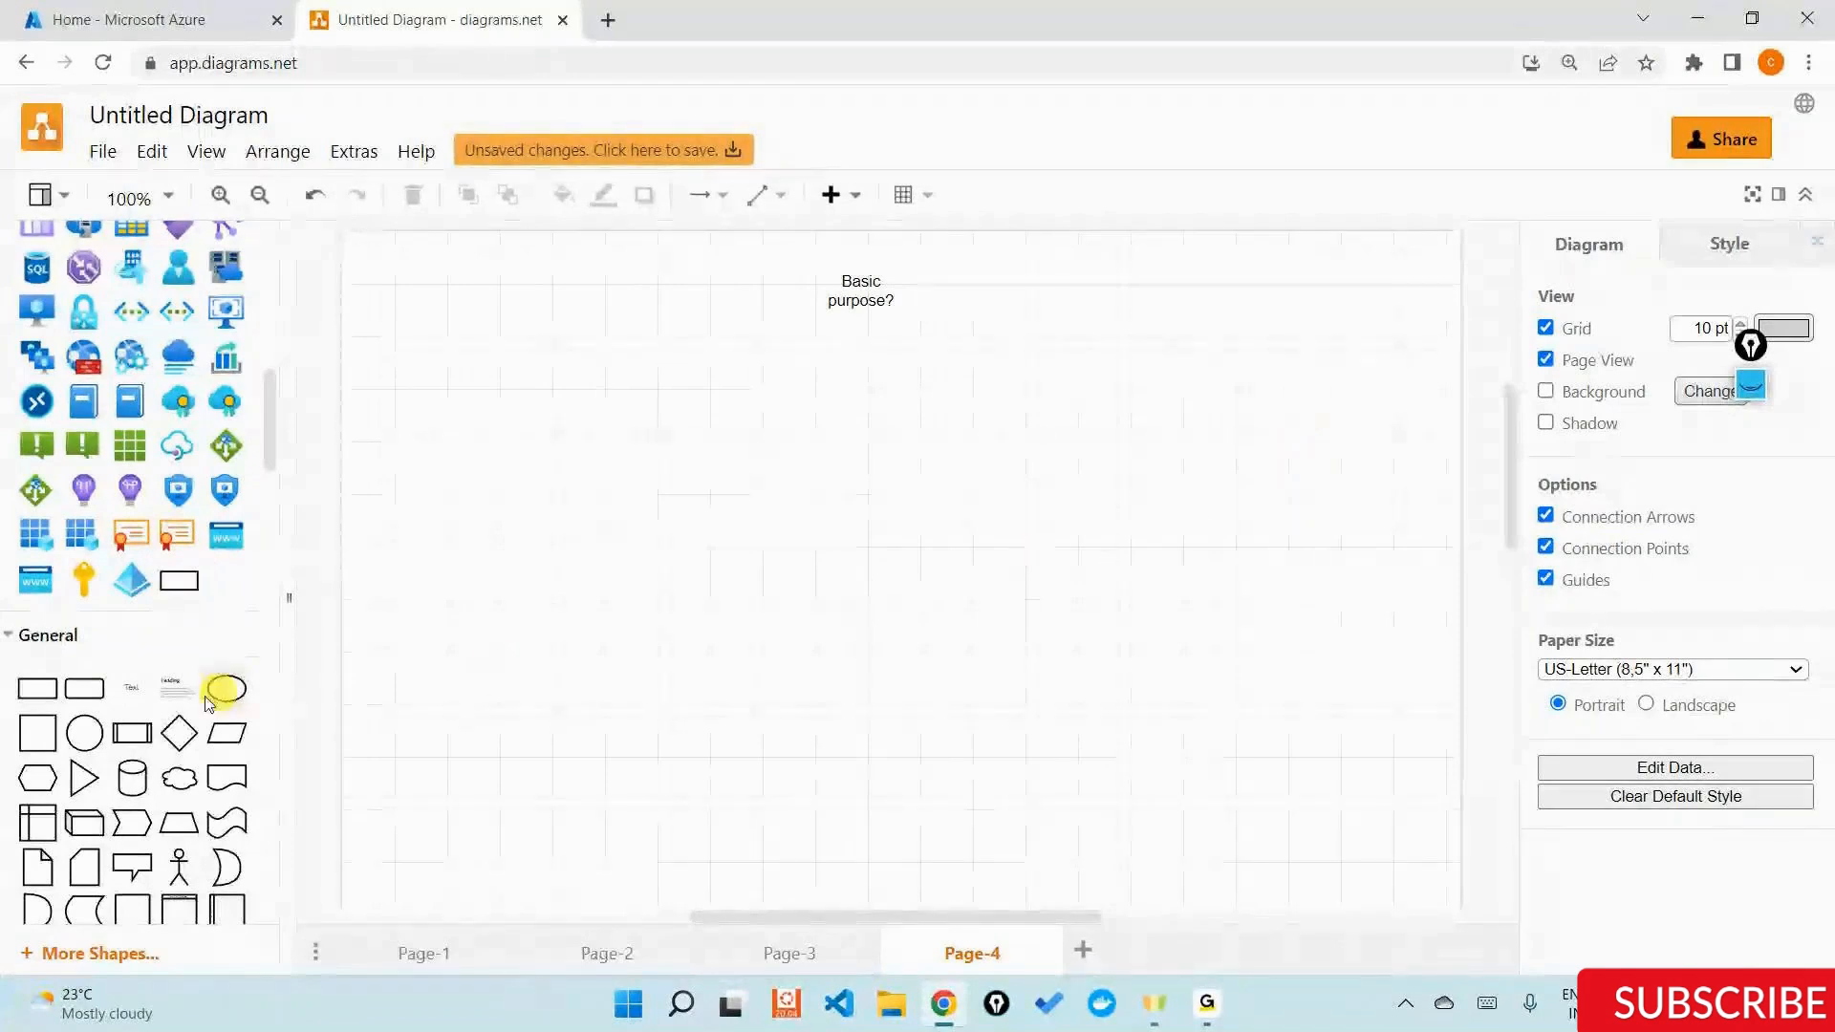
# Add a text label reading "Storage of data" below the "Basic purpose?" label.
pyautogui.moveTo(124, 693); pyautogui.dragTo(850, 390)
pyautogui.doubleClick(851, 390)
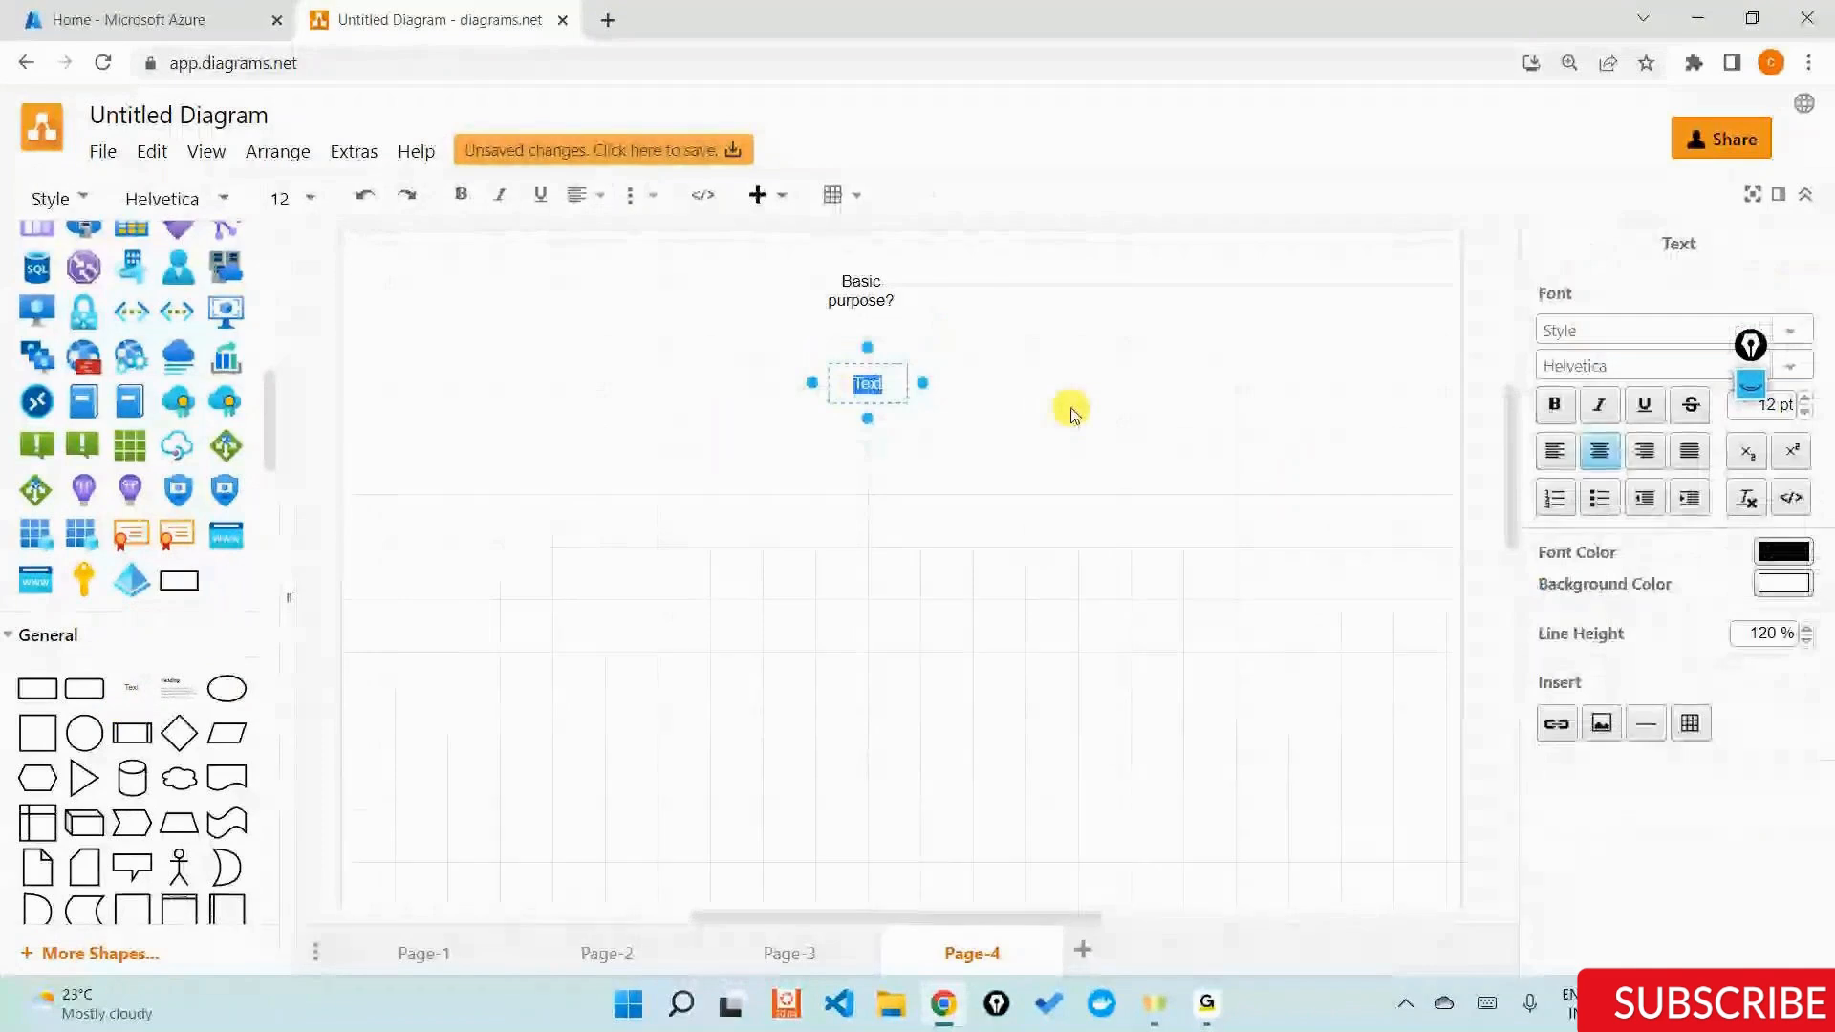
pyautogui.write('Stora')
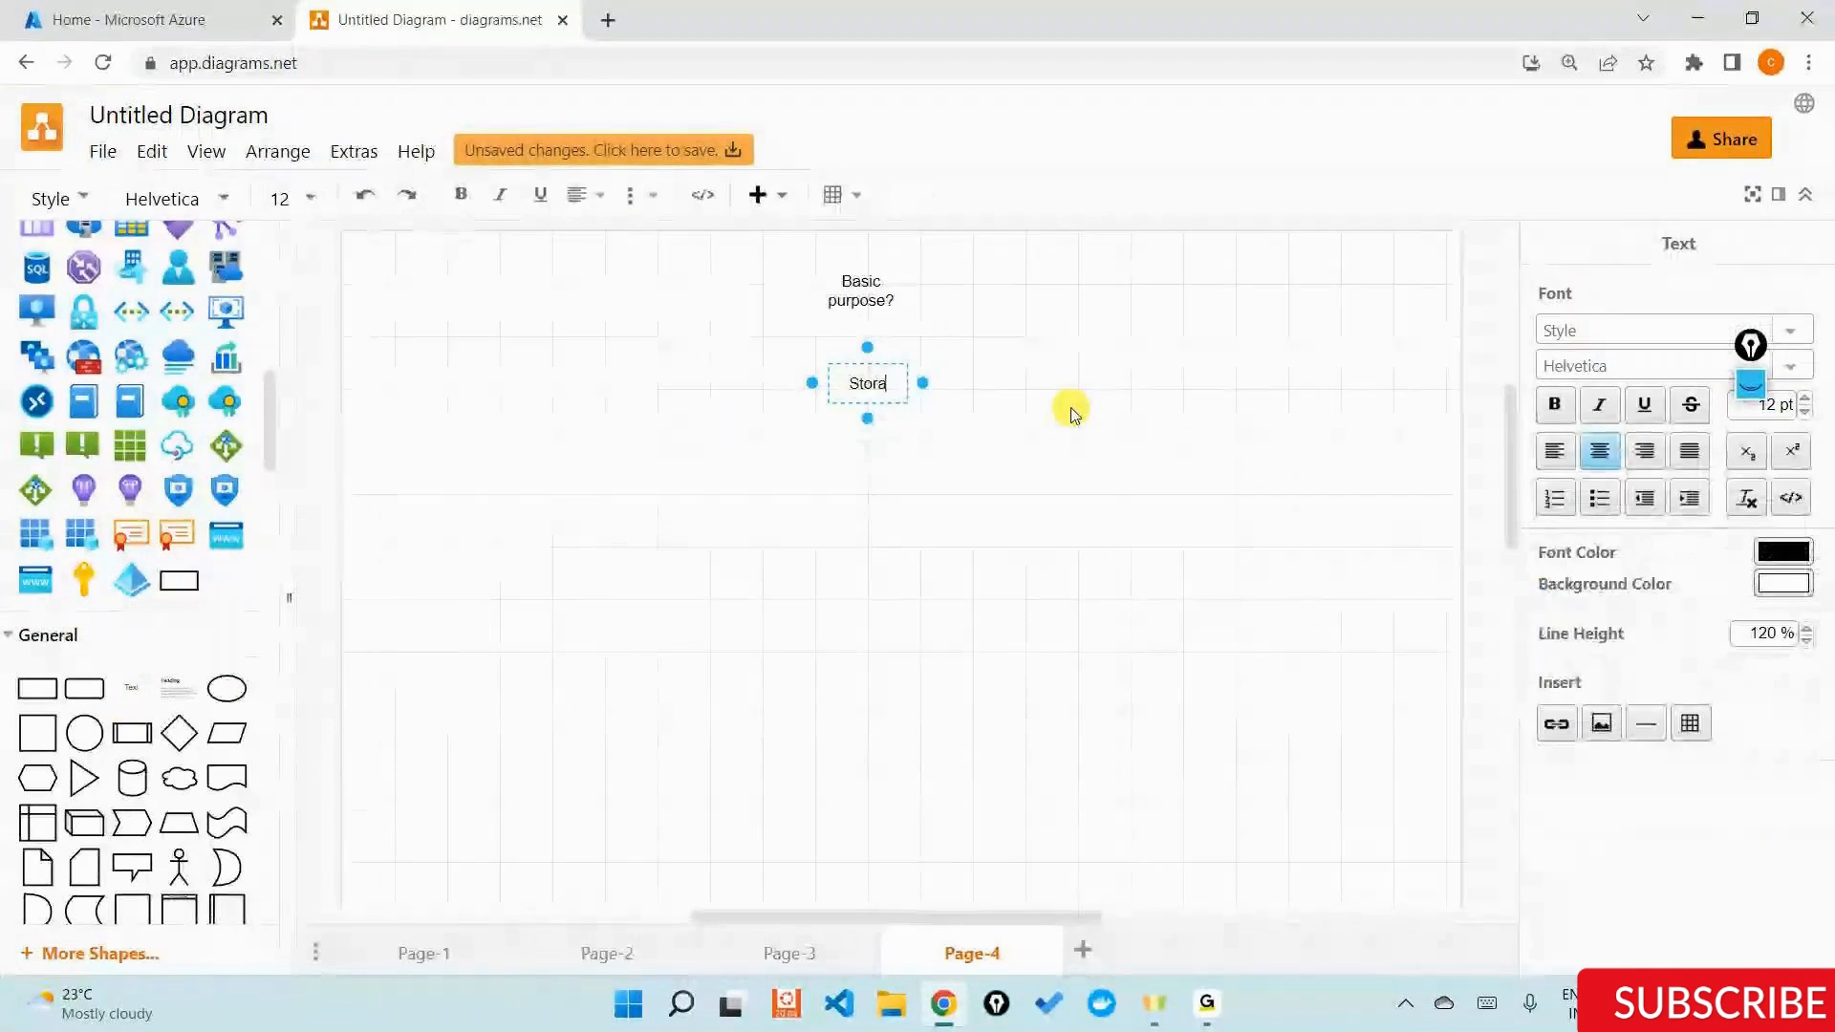
pyautogui.write('ge of d')
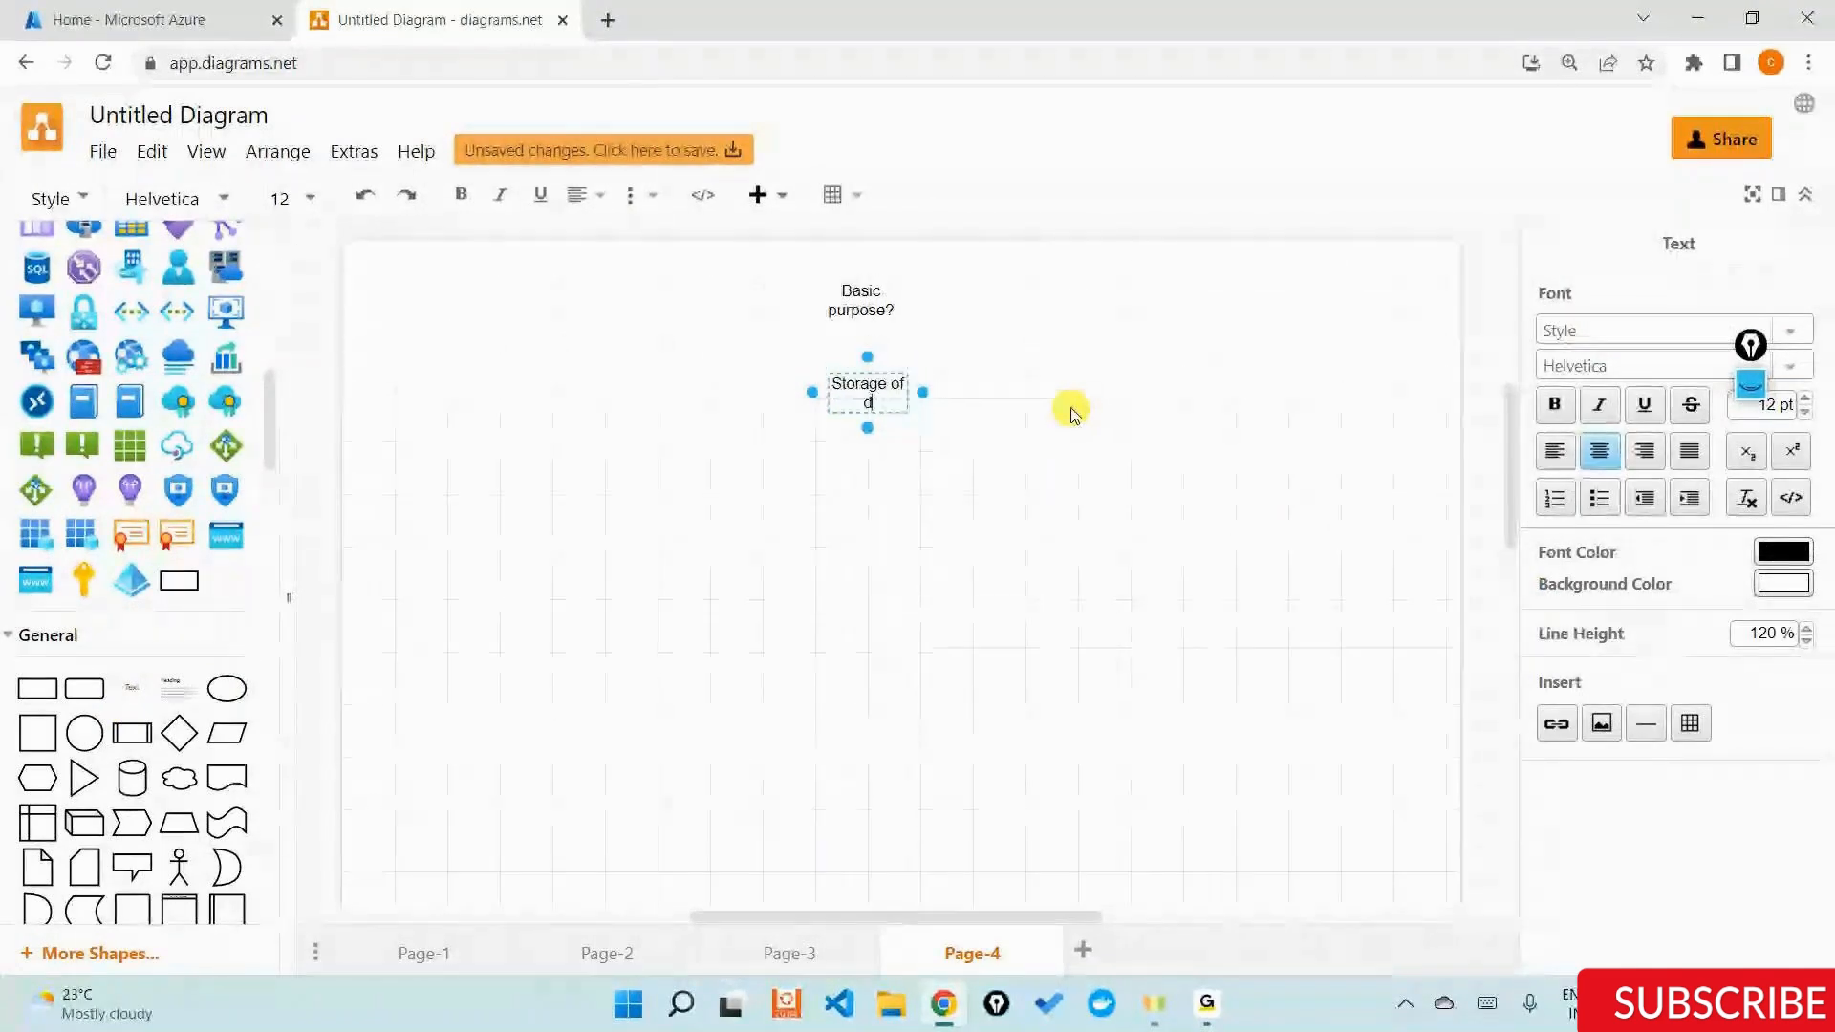
pyautogui.write('ata')
pyautogui.click(1070, 413)
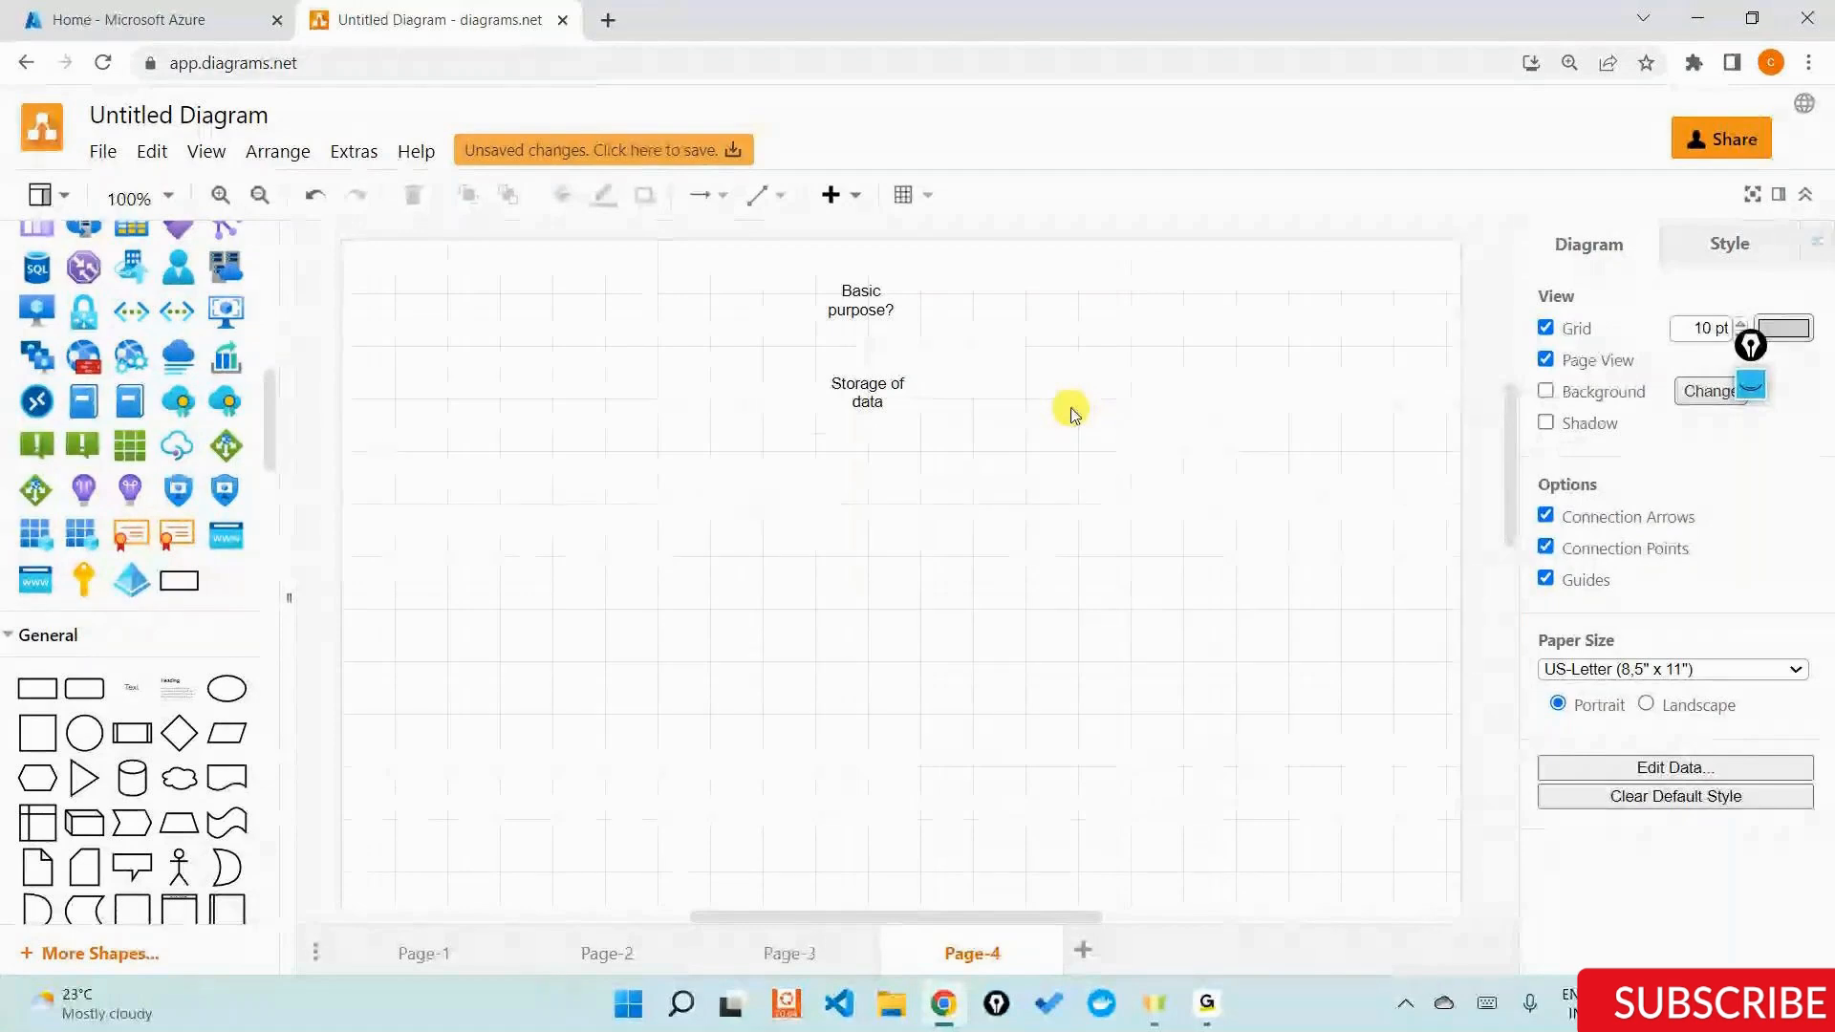
# Select the "Basic purpose?" text label.
pyautogui.click(862, 296)
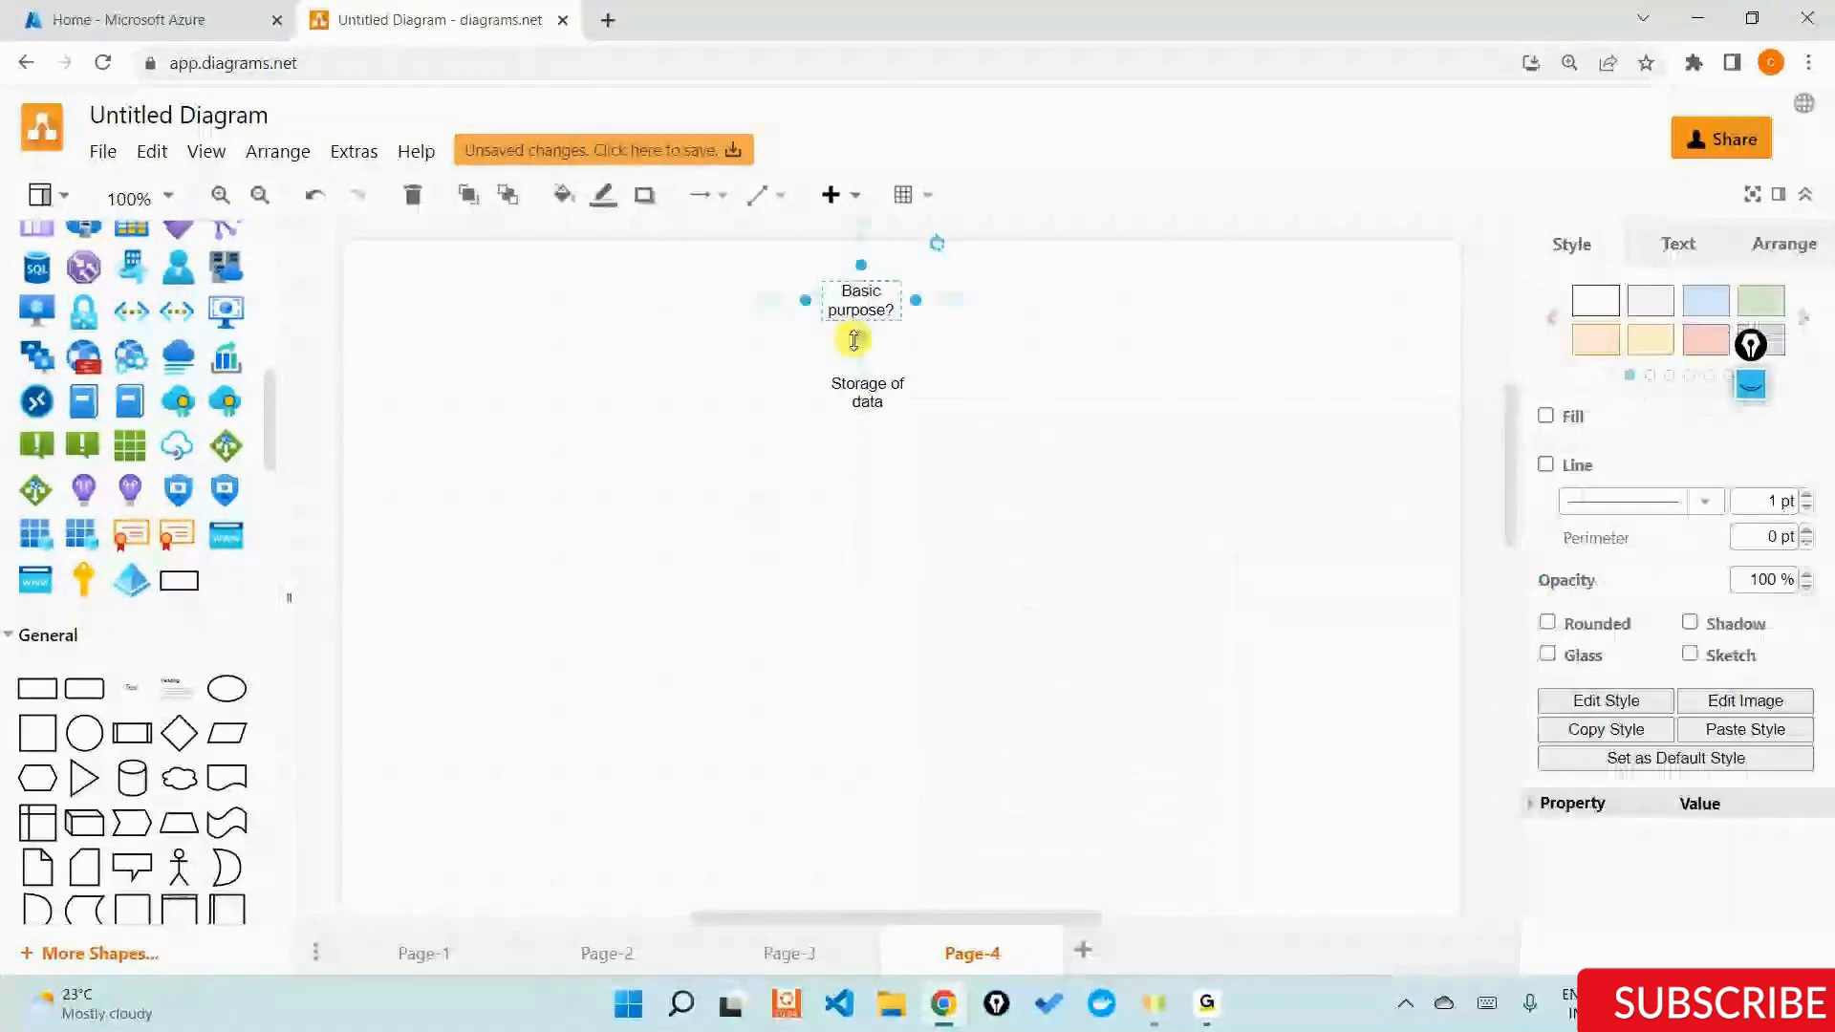
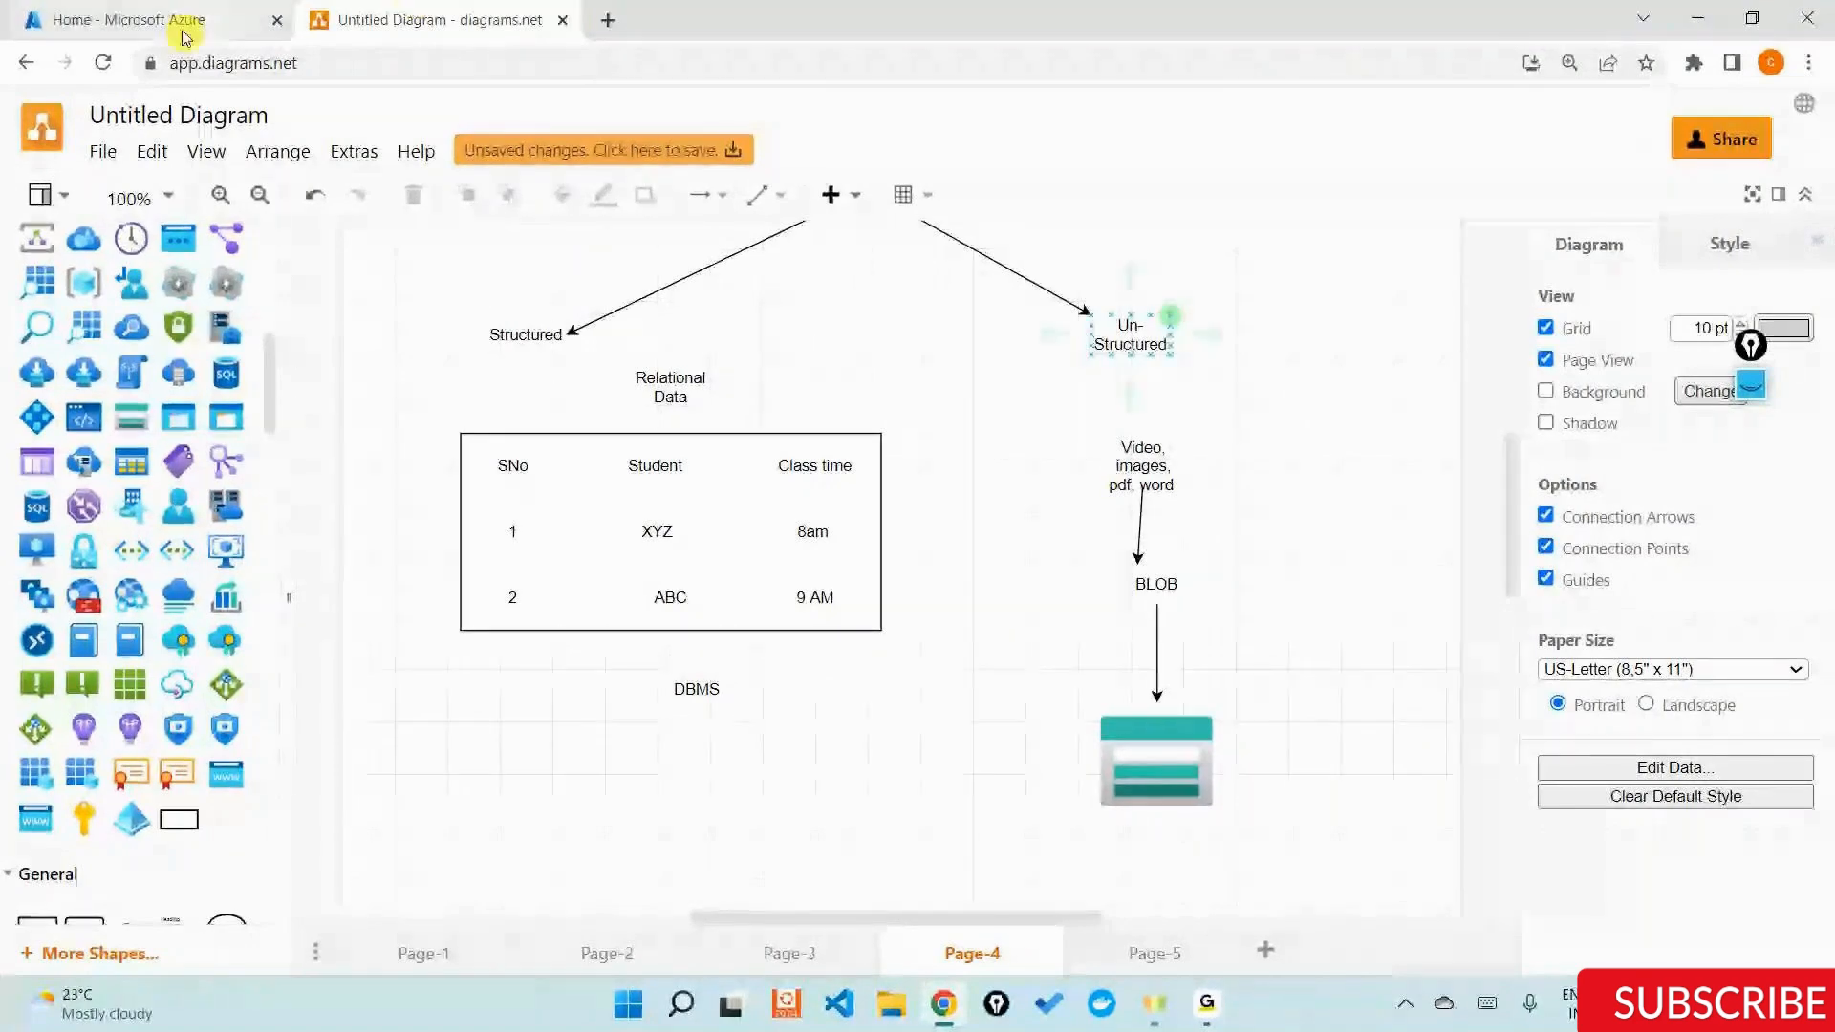
# Switch to the Azure portal and open the third-rg resource group's overview from the resource groups list.
pyautogui.click(231, 17)
pyautogui.click(483, 349)
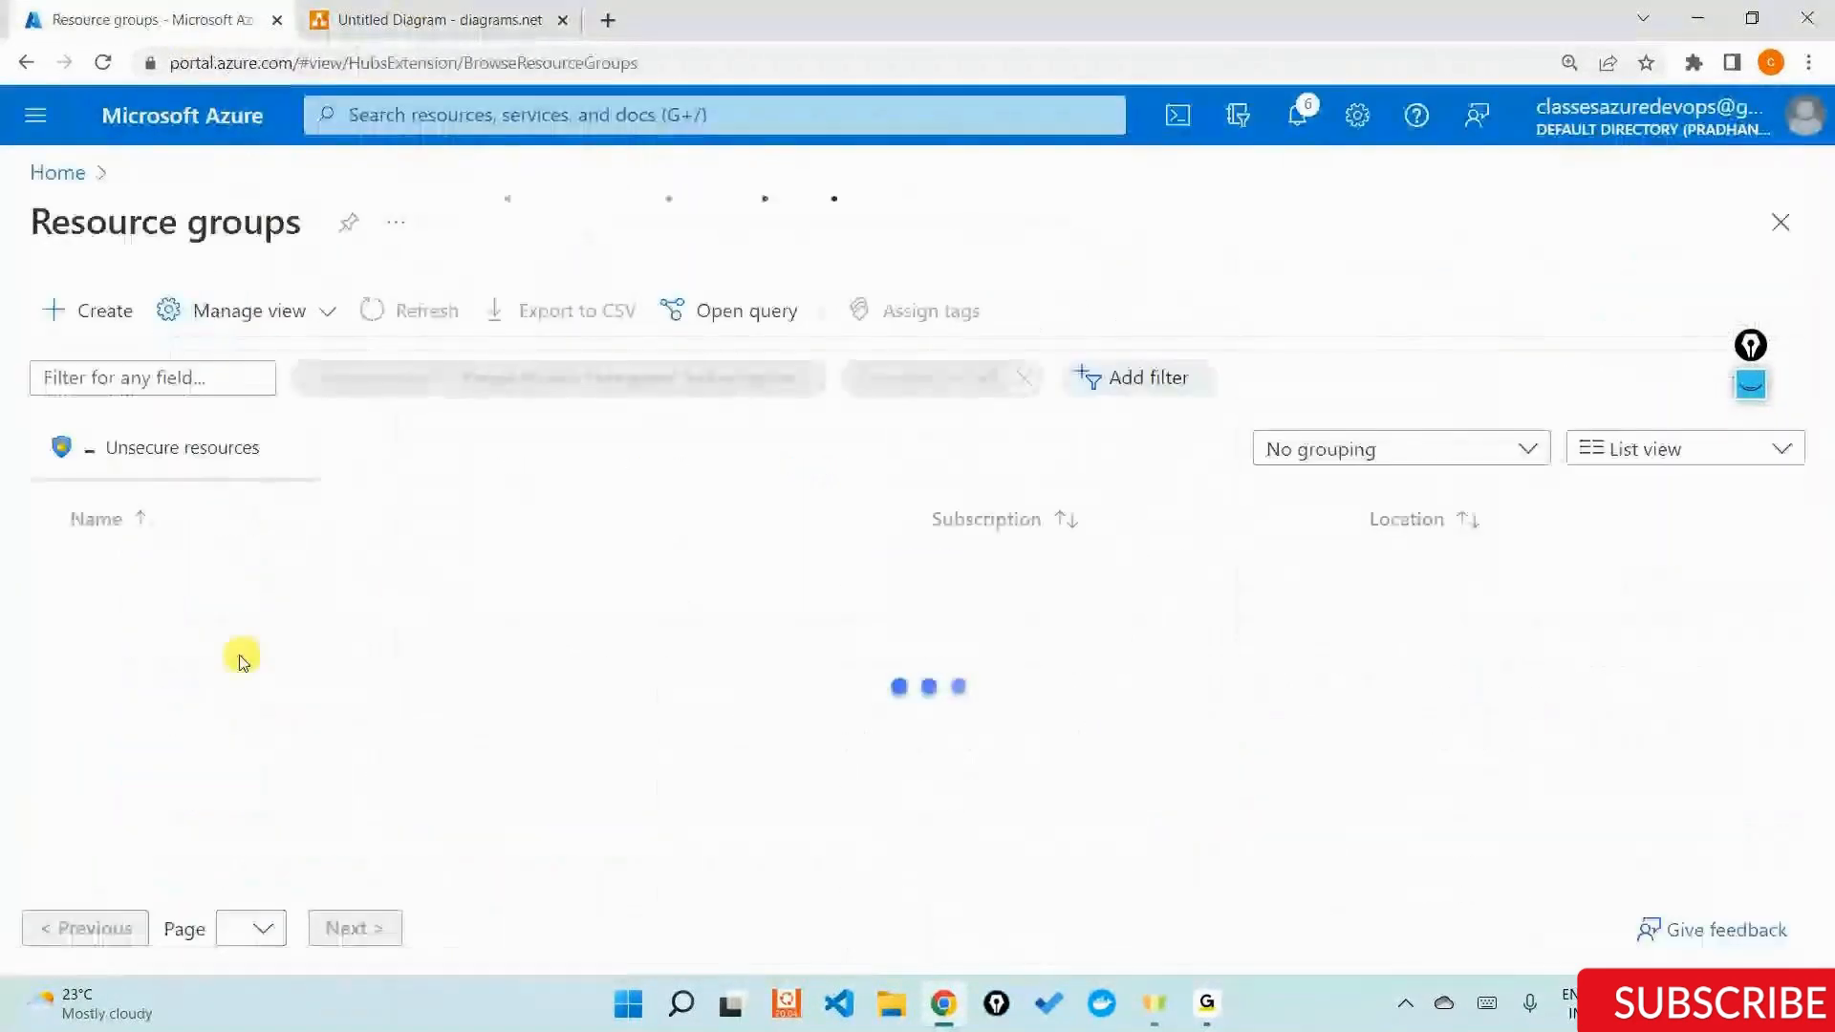
pyautogui.click(142, 764)
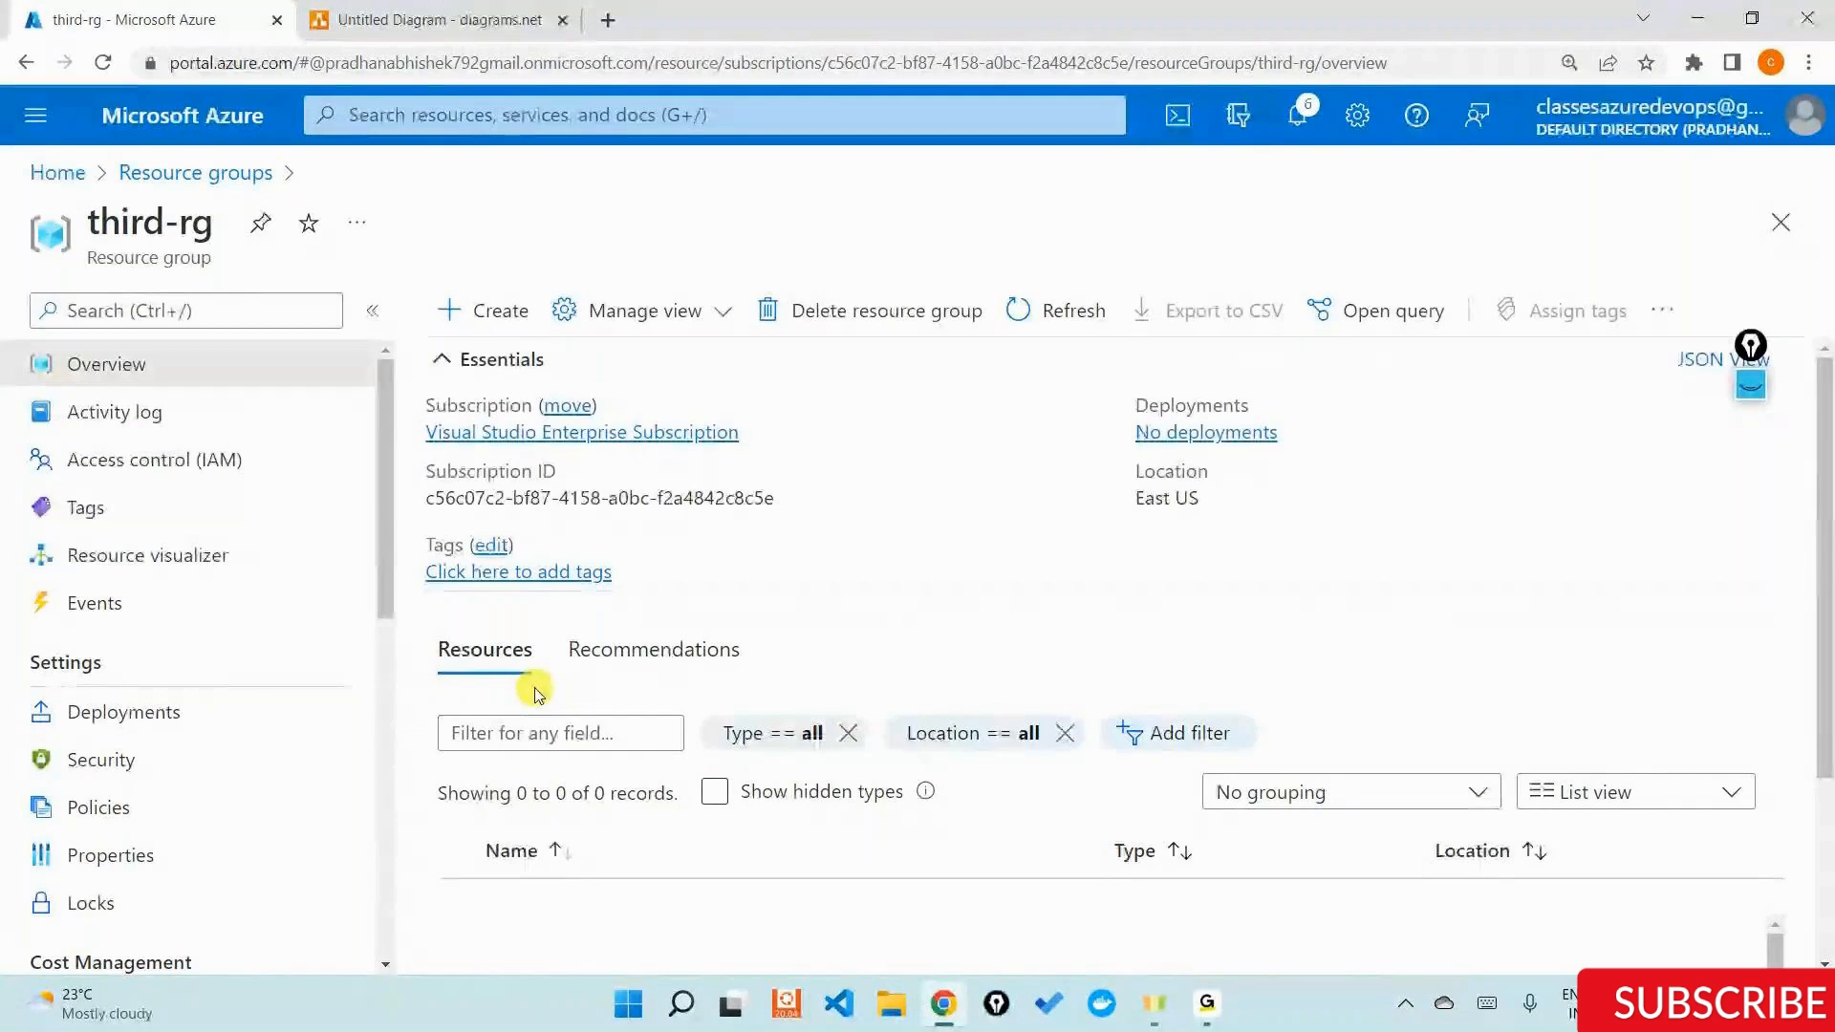
# Switch back to the diagram and, on Page-5, place an Azure Active Directory icon near the upper centre with a key icon below it.
pyautogui.click(439, 20)
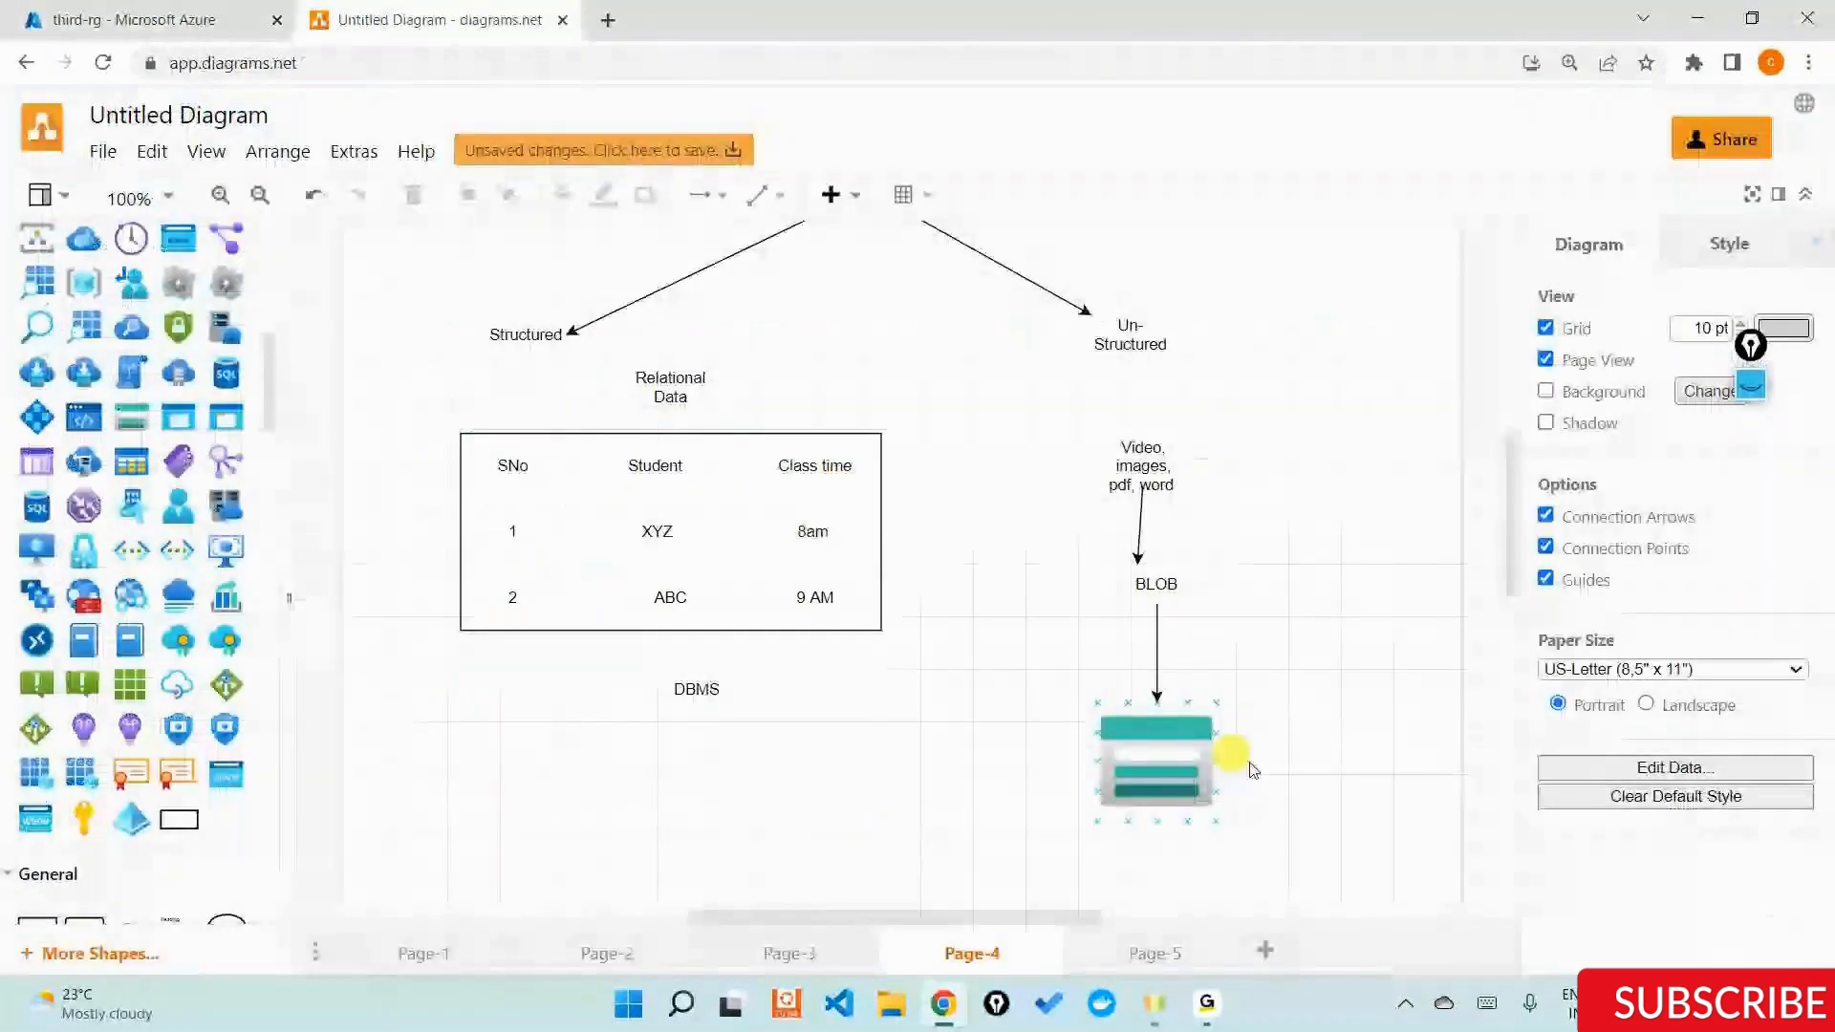
pyautogui.click(1144, 960)
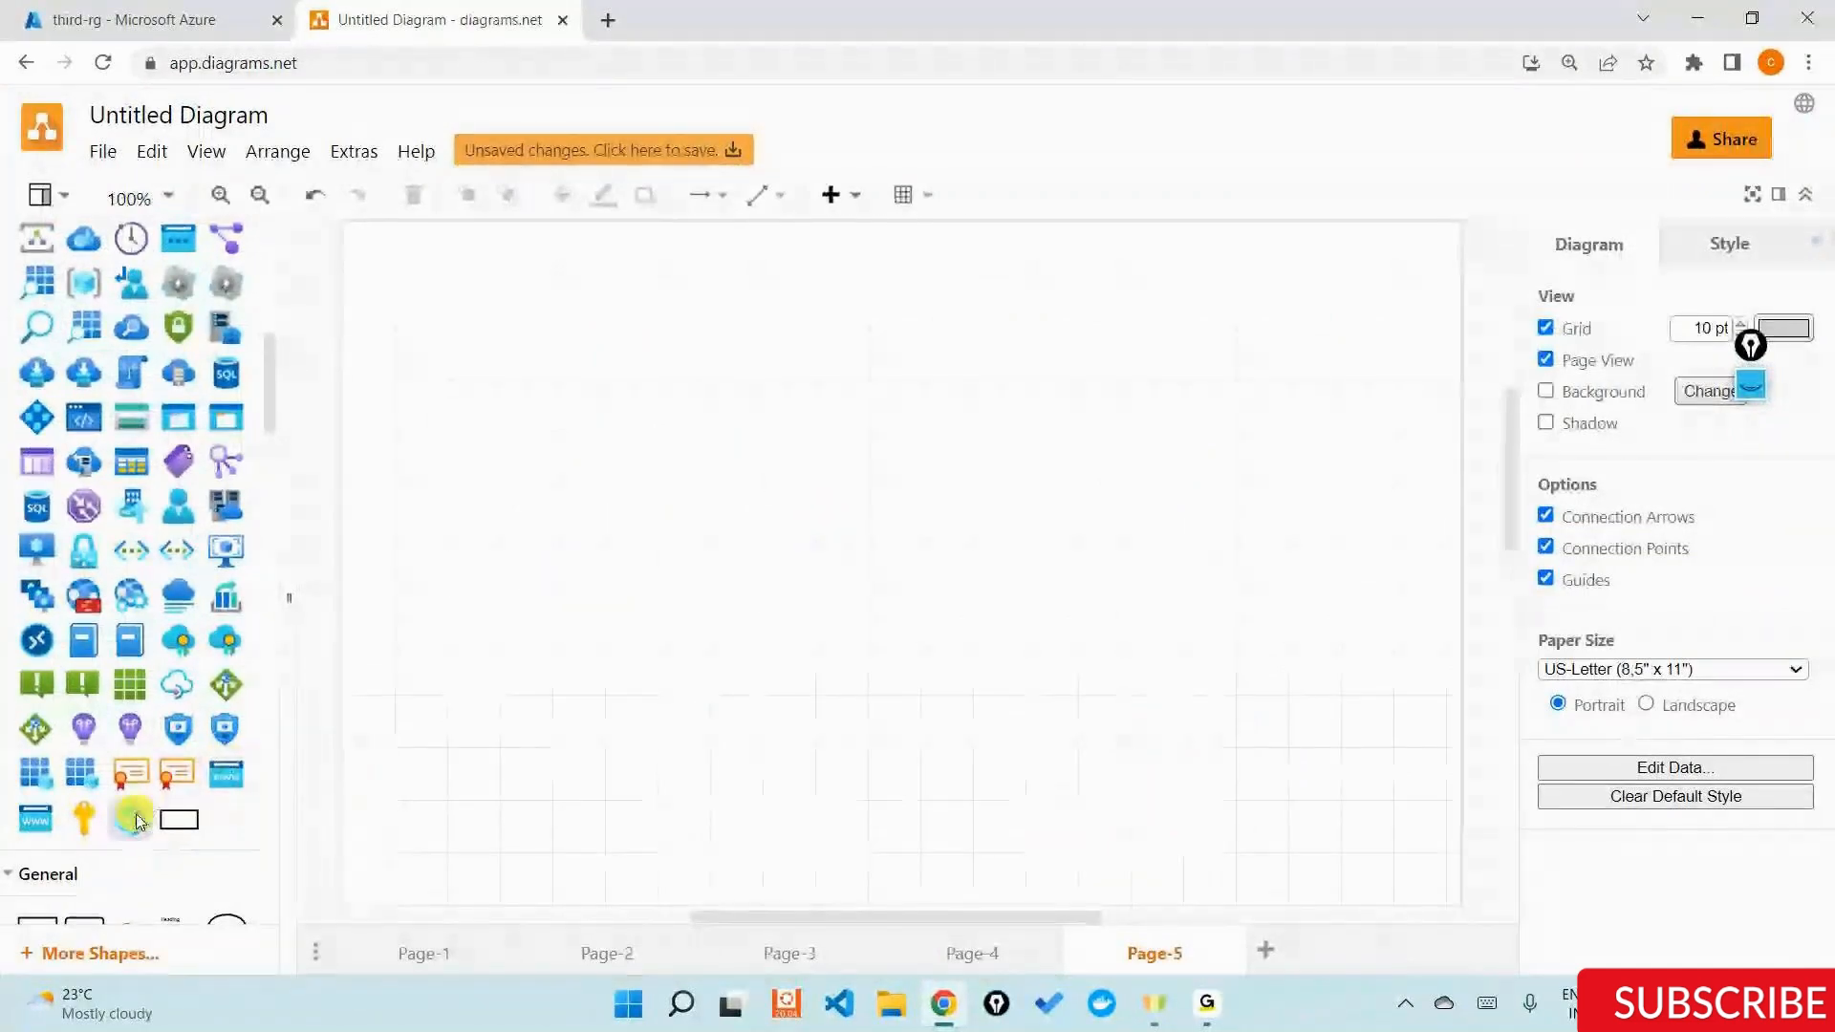
pyautogui.moveTo(135, 815); pyautogui.dragTo(873, 278)
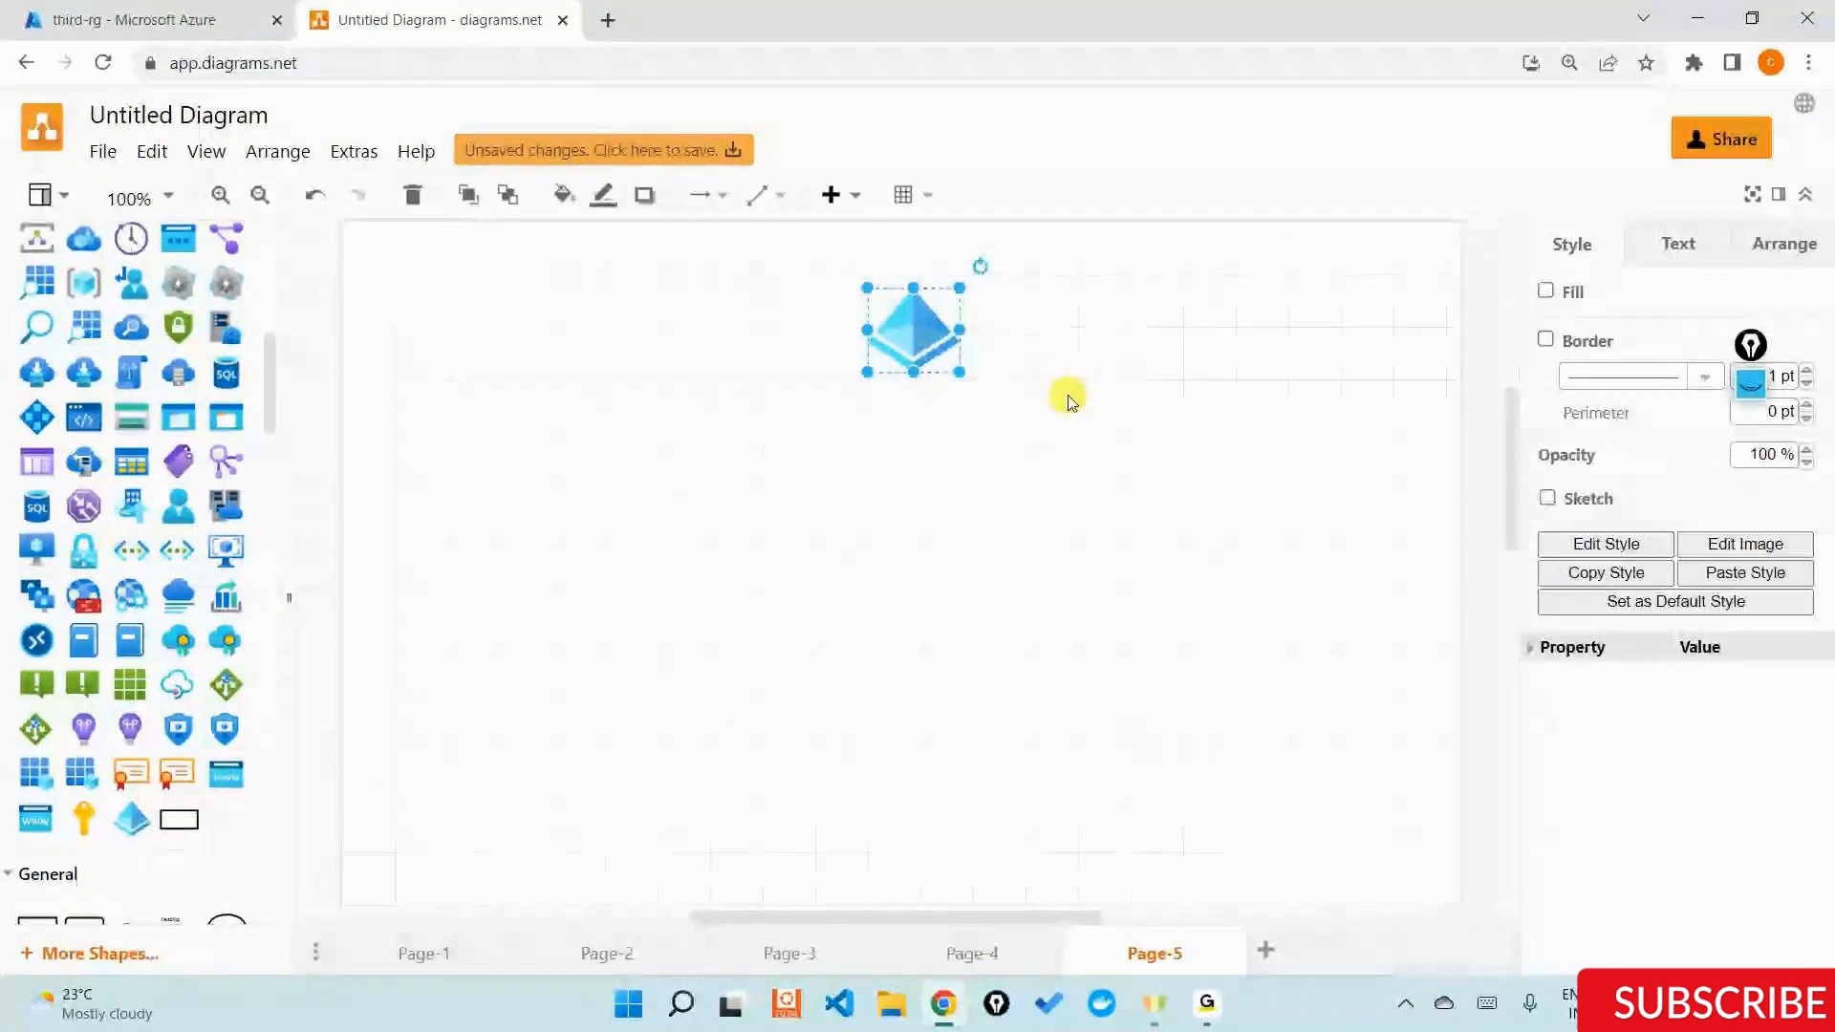
pyautogui.moveTo(74, 834); pyautogui.dragTo(885, 500)
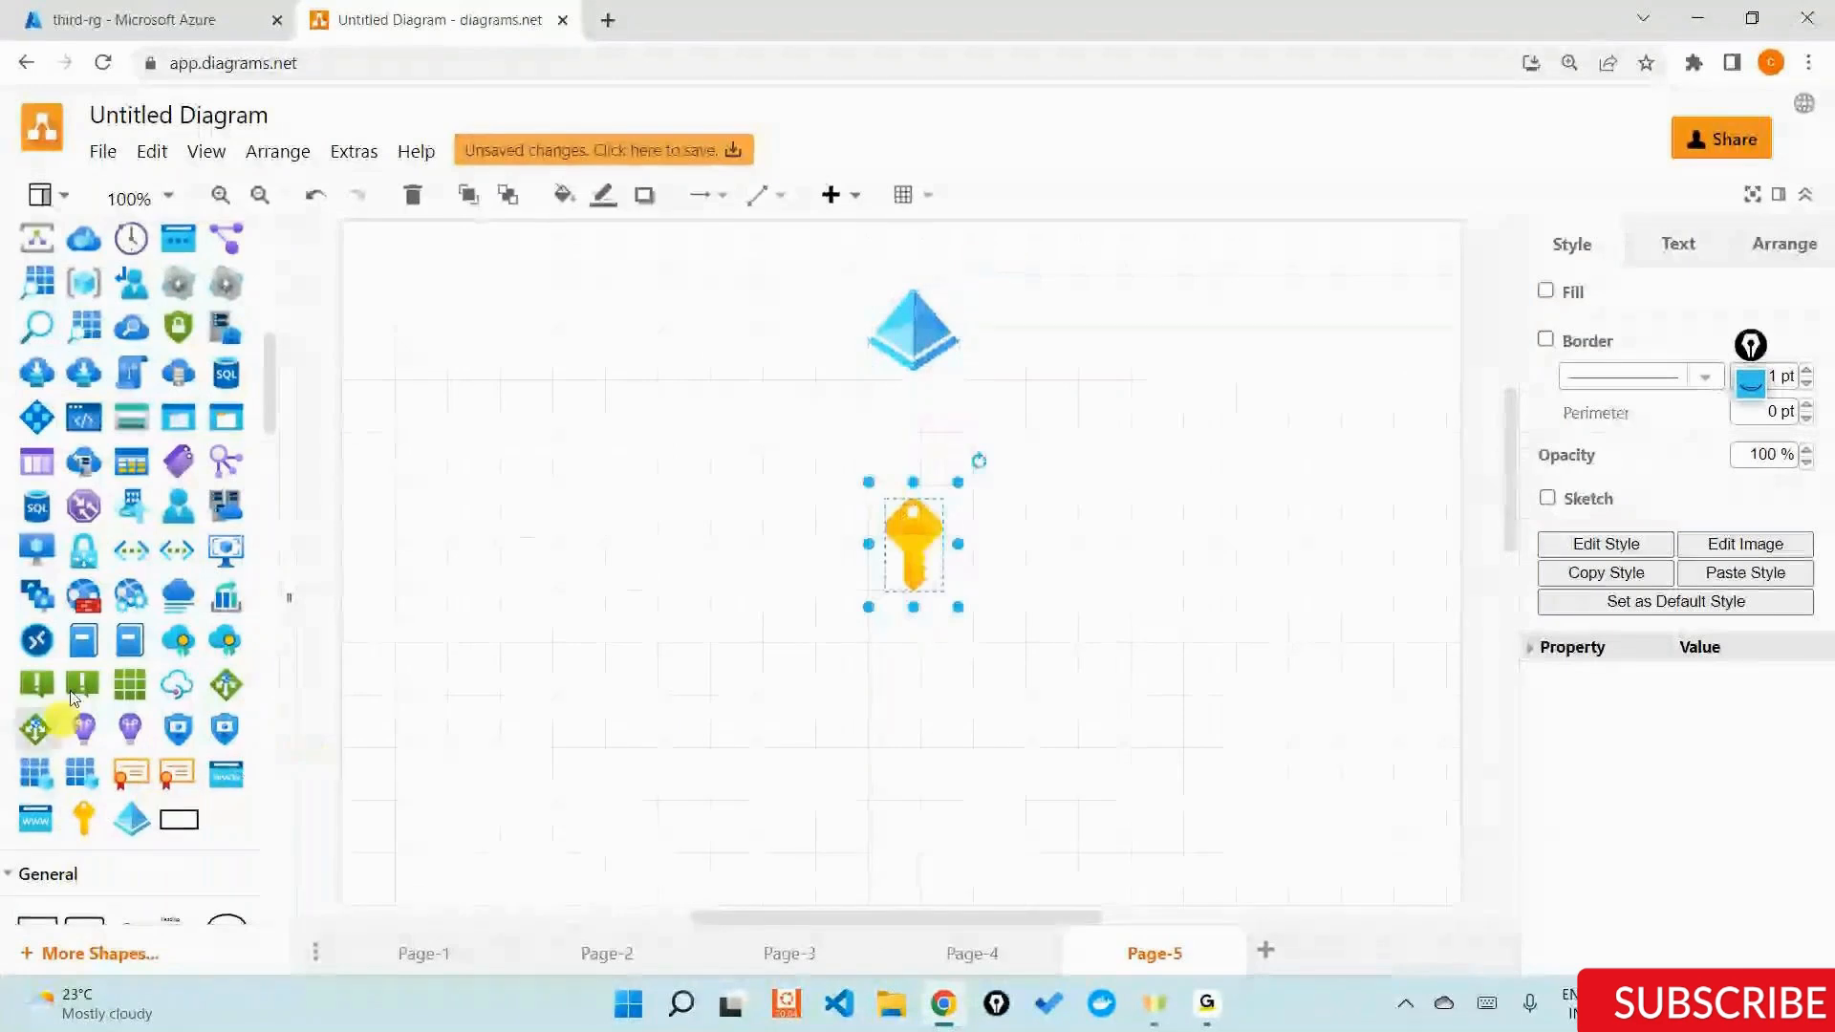
# Add a text label reading "RBAC" to the right of the key icon.
pyautogui.scroll(-3, 153, 738)
pyautogui.moveTo(989, 544); pyautogui.dragTo(1102, 521)
pyautogui.doubleClick(1132, 538)
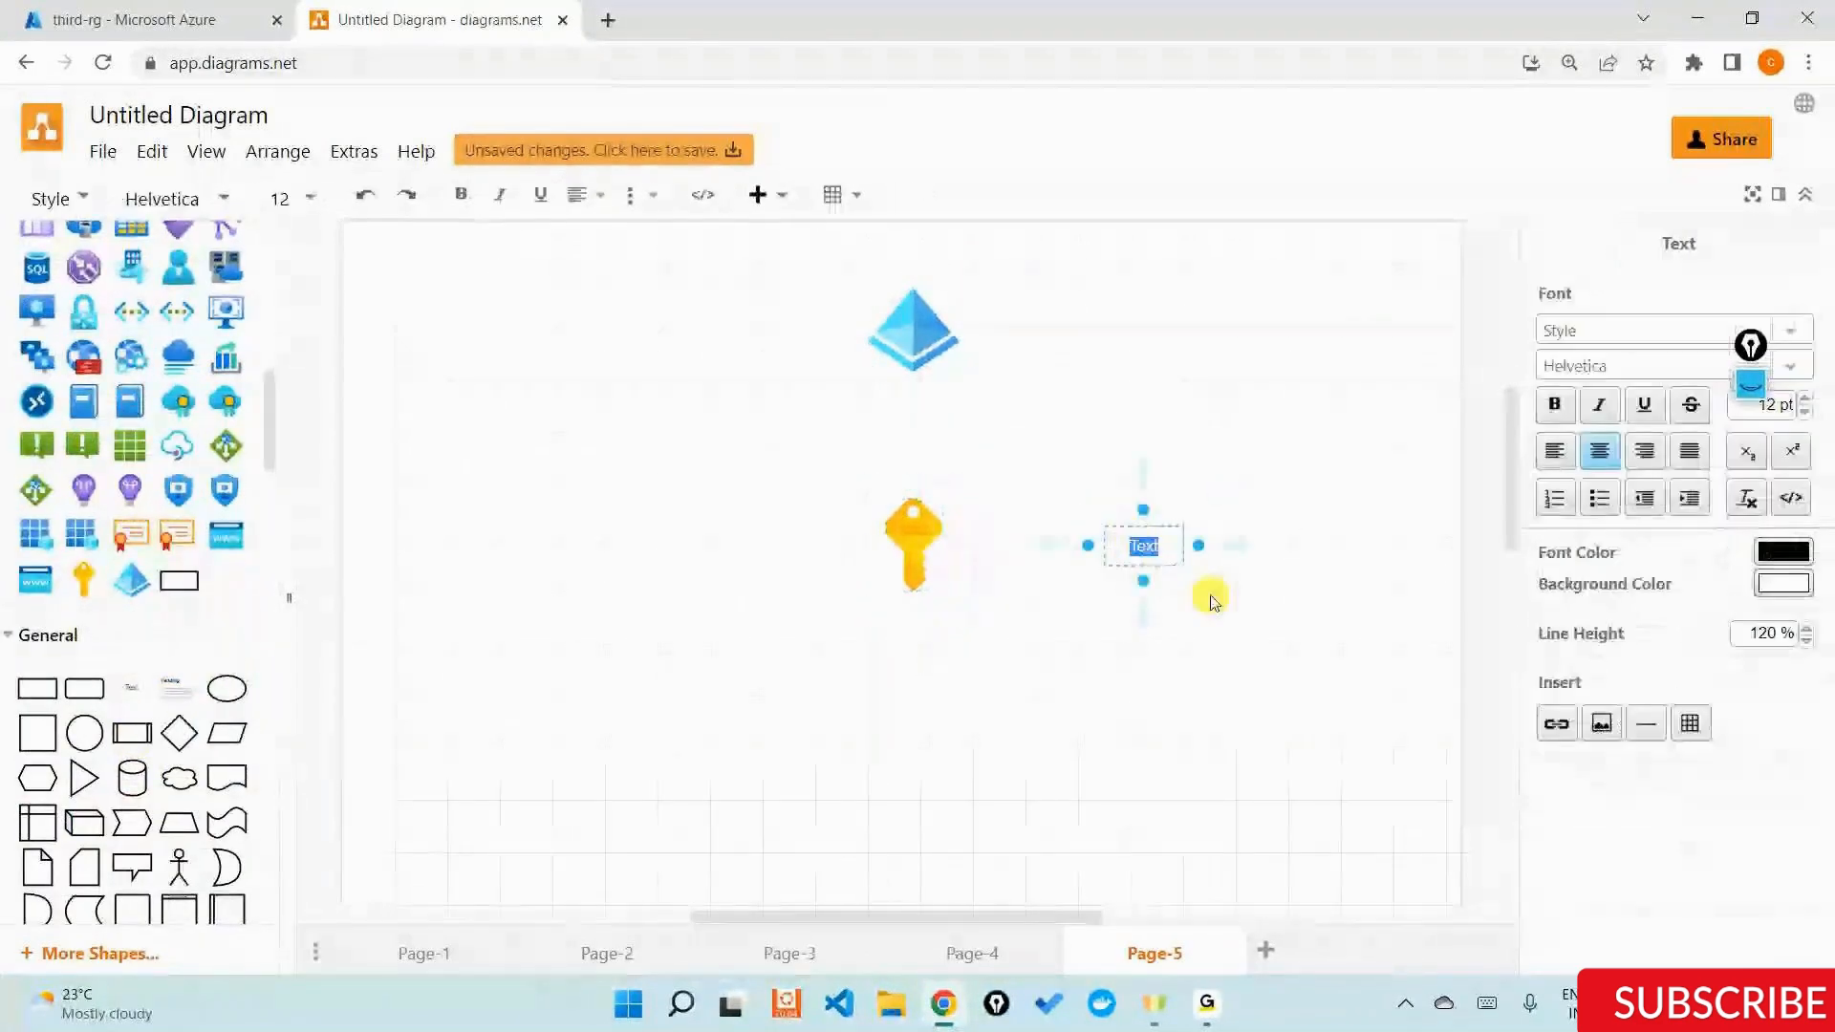
pyautogui.write('R')
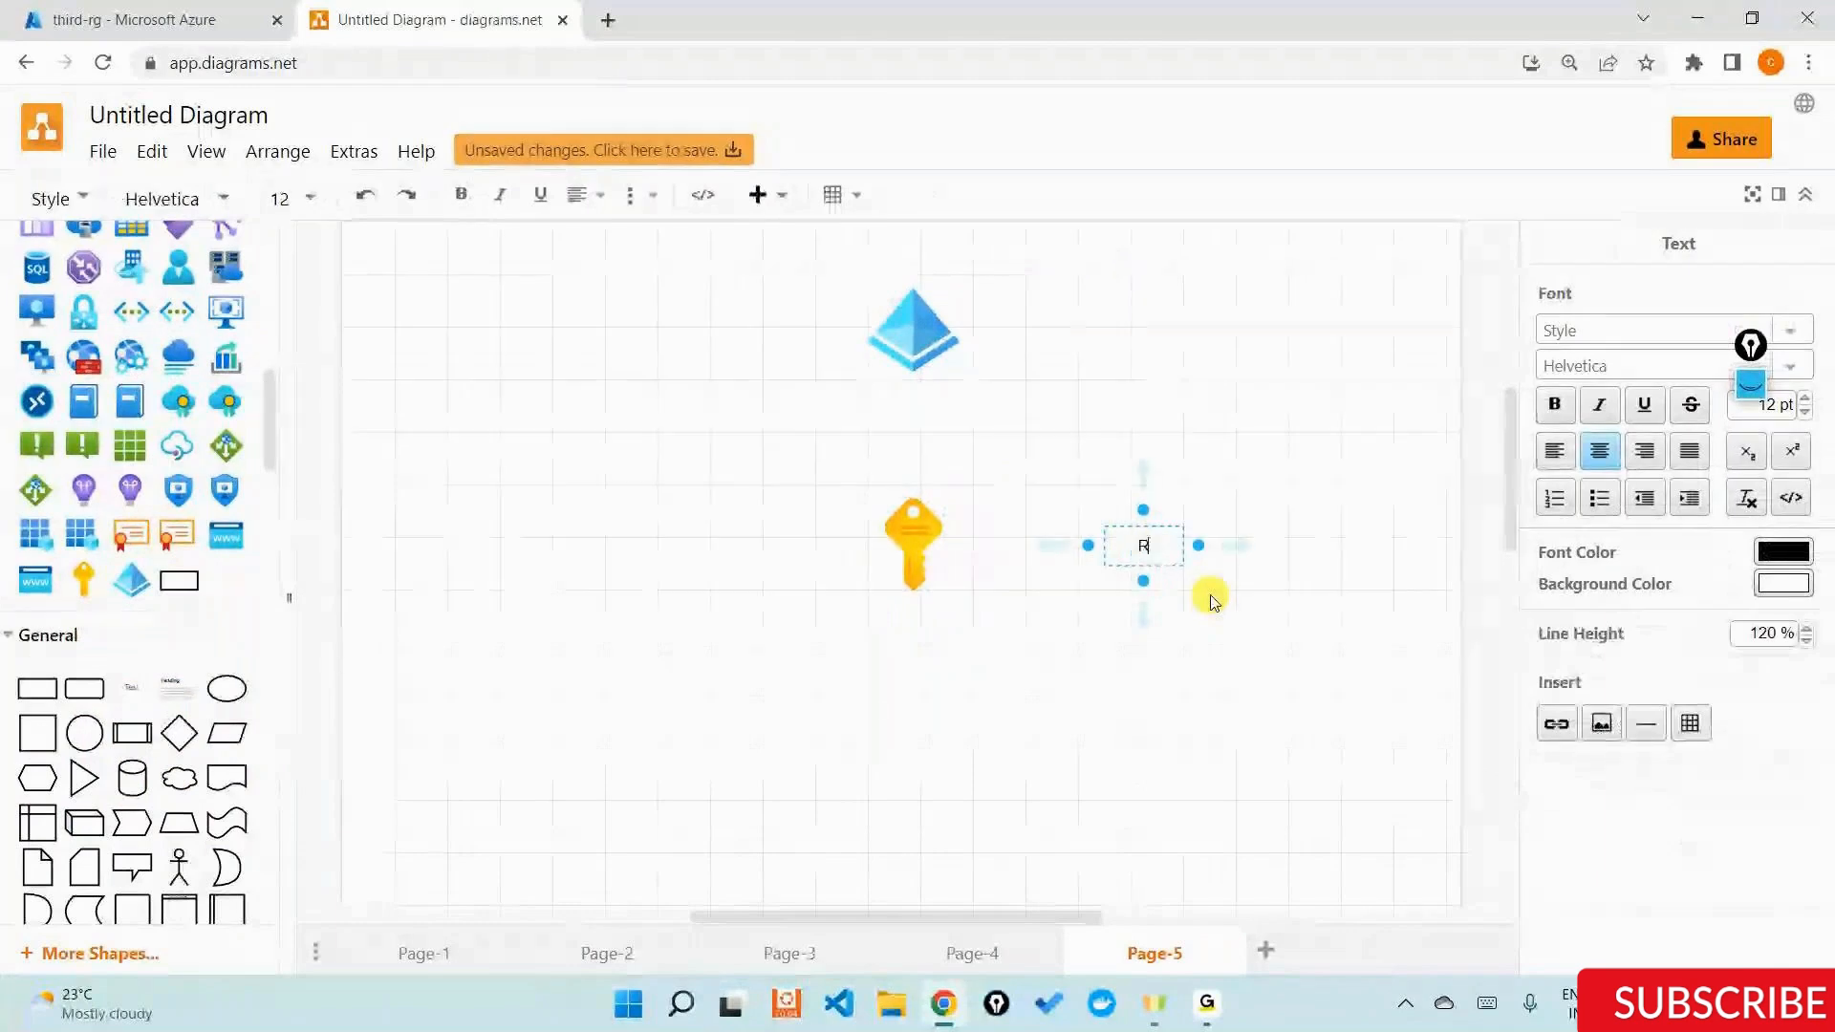
pyautogui.write('BAC')
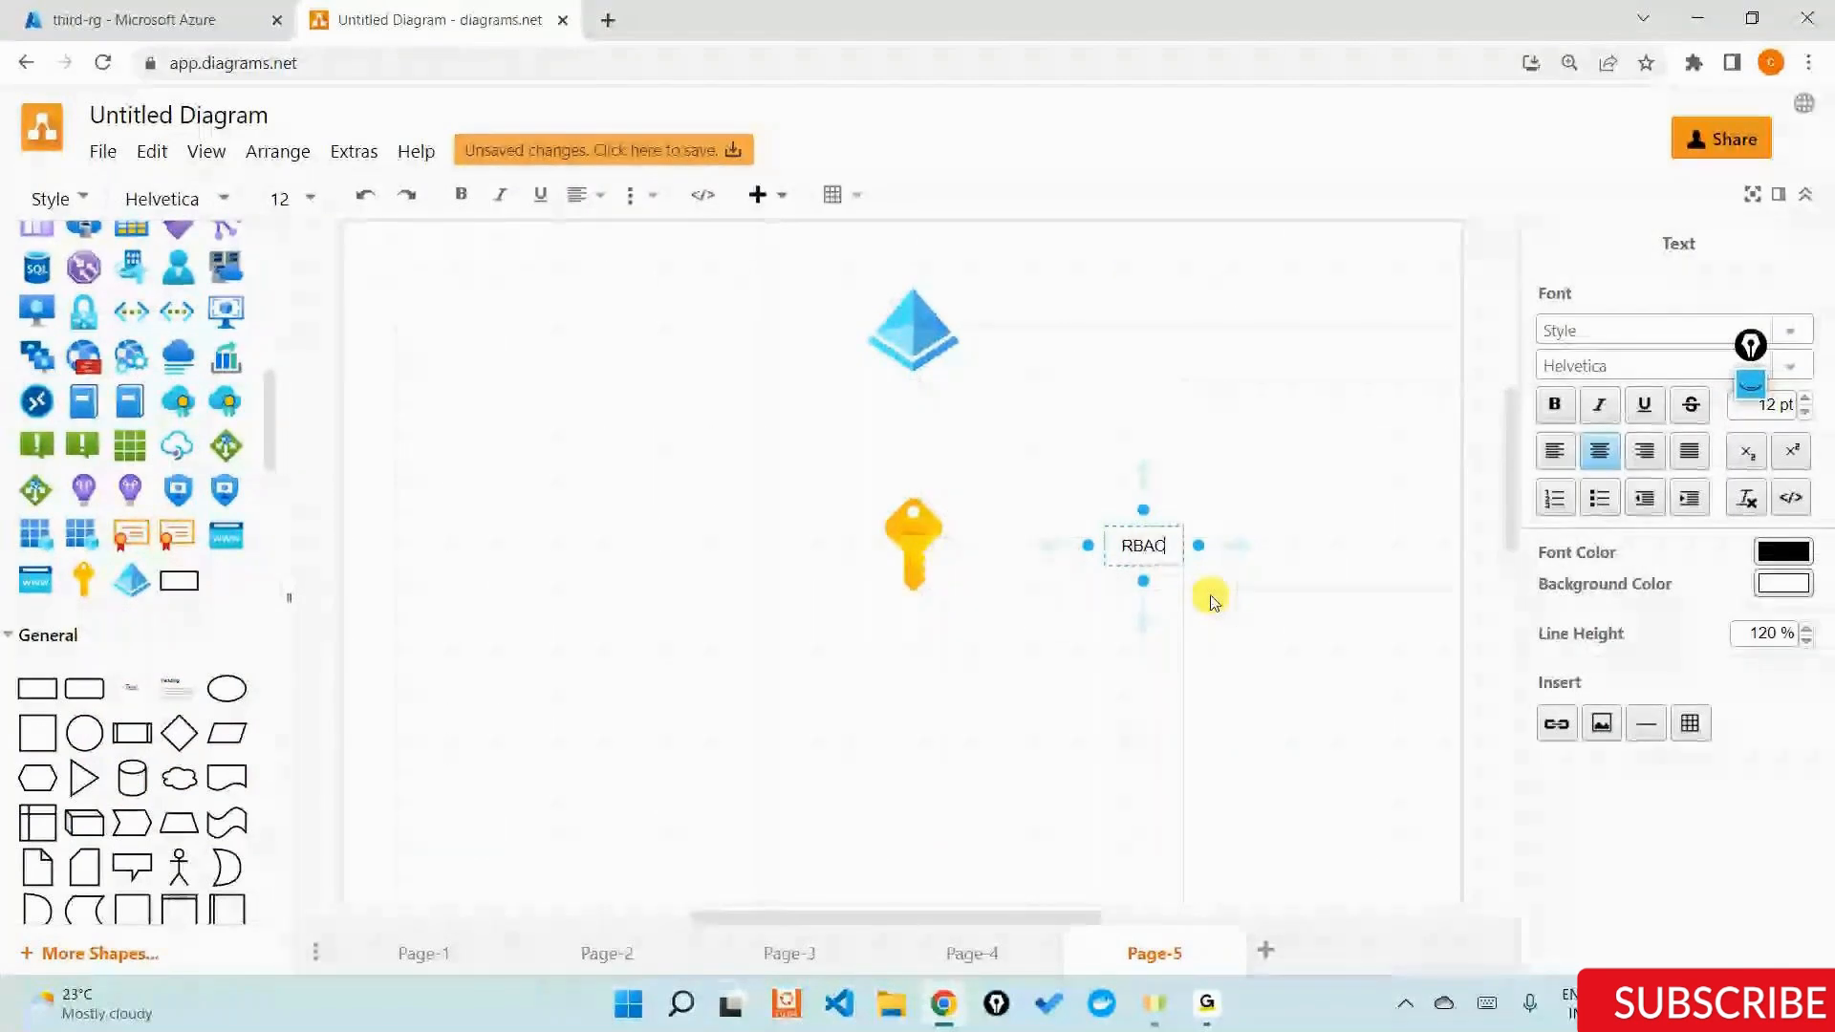
pyautogui.click(1219, 717)
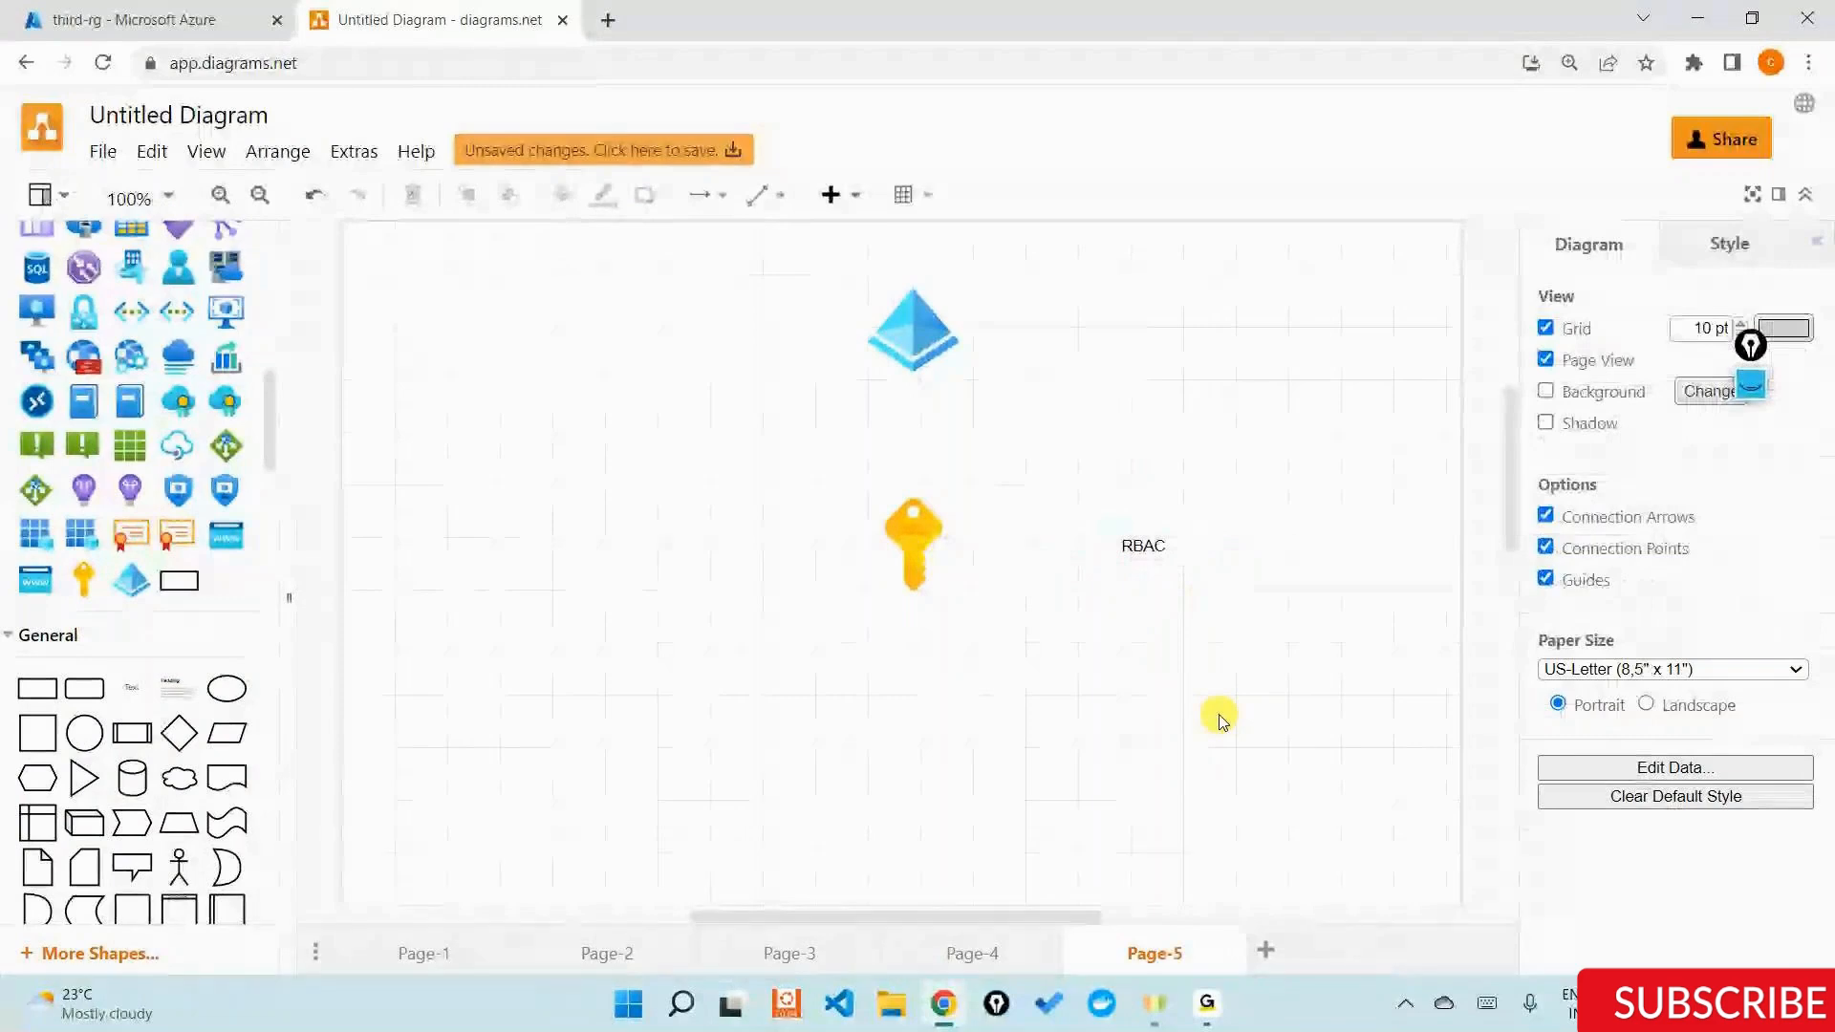
# Place a resource group icon below the key icon and a storage account icon beneath the resource group.
pyautogui.scroll(4, 86, 397)
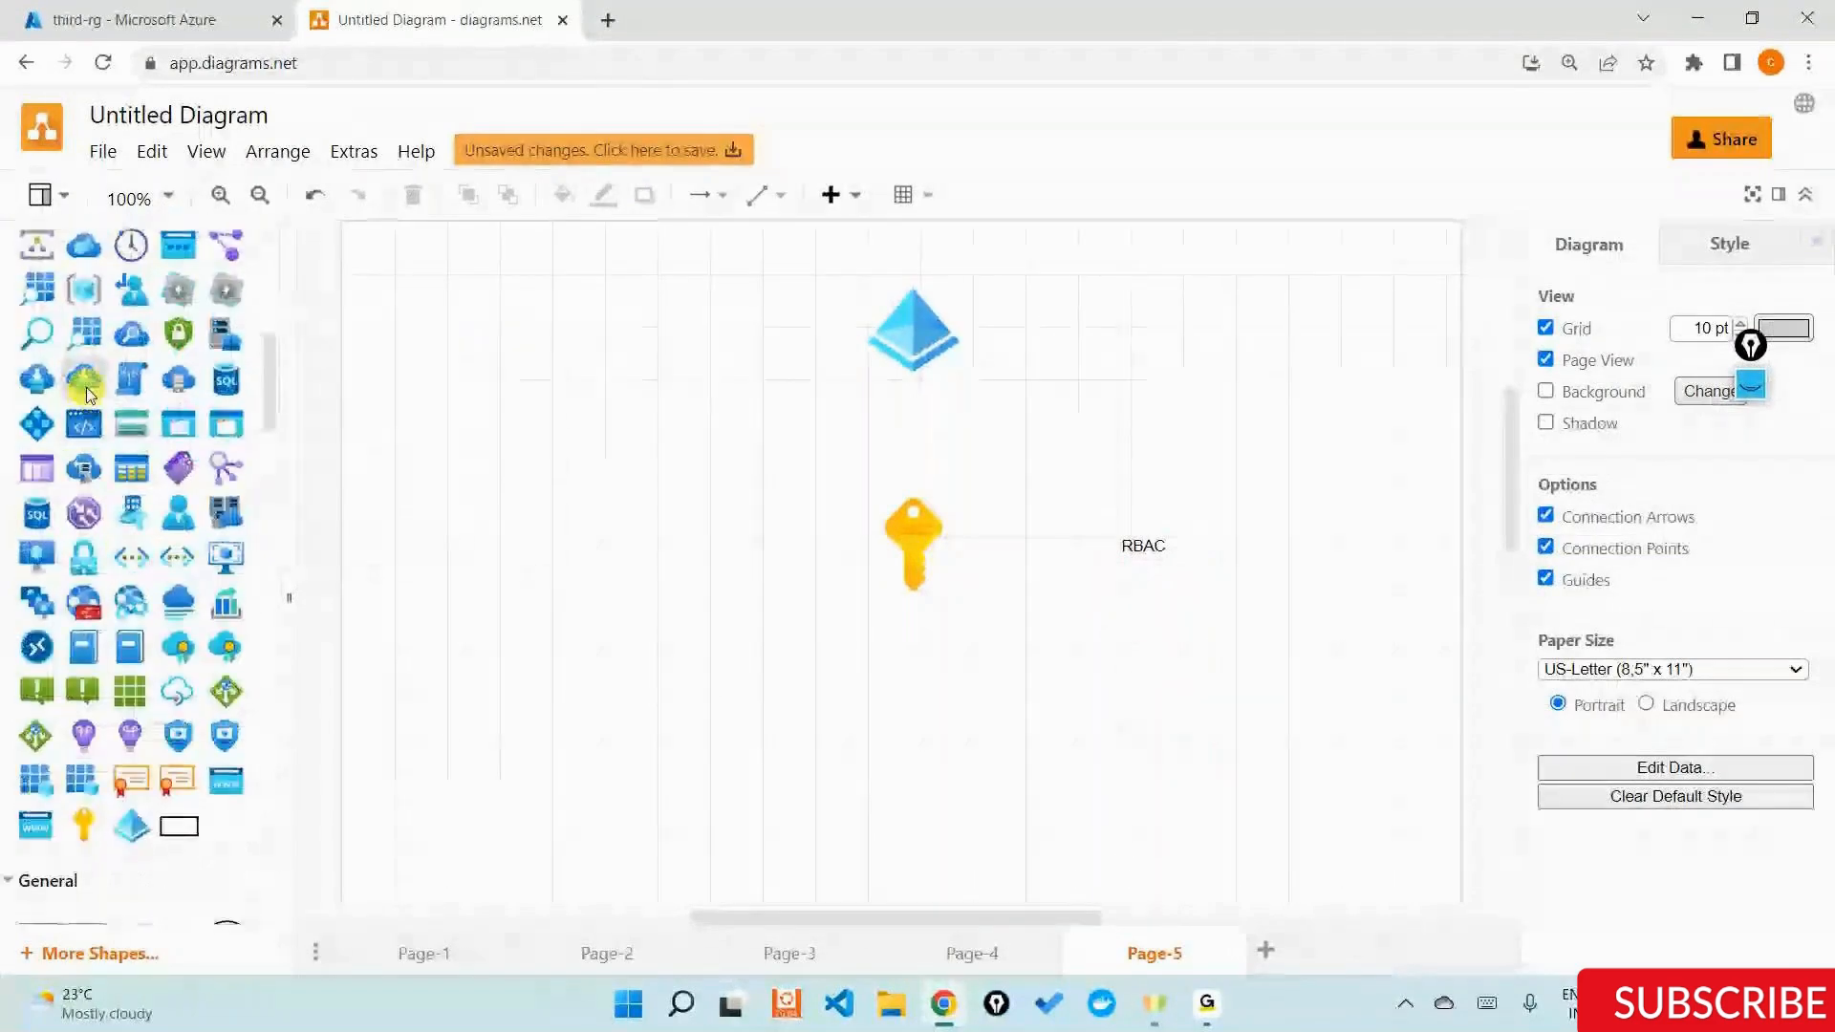
pyautogui.moveTo(84, 402); pyautogui.dragTo(818, 678)
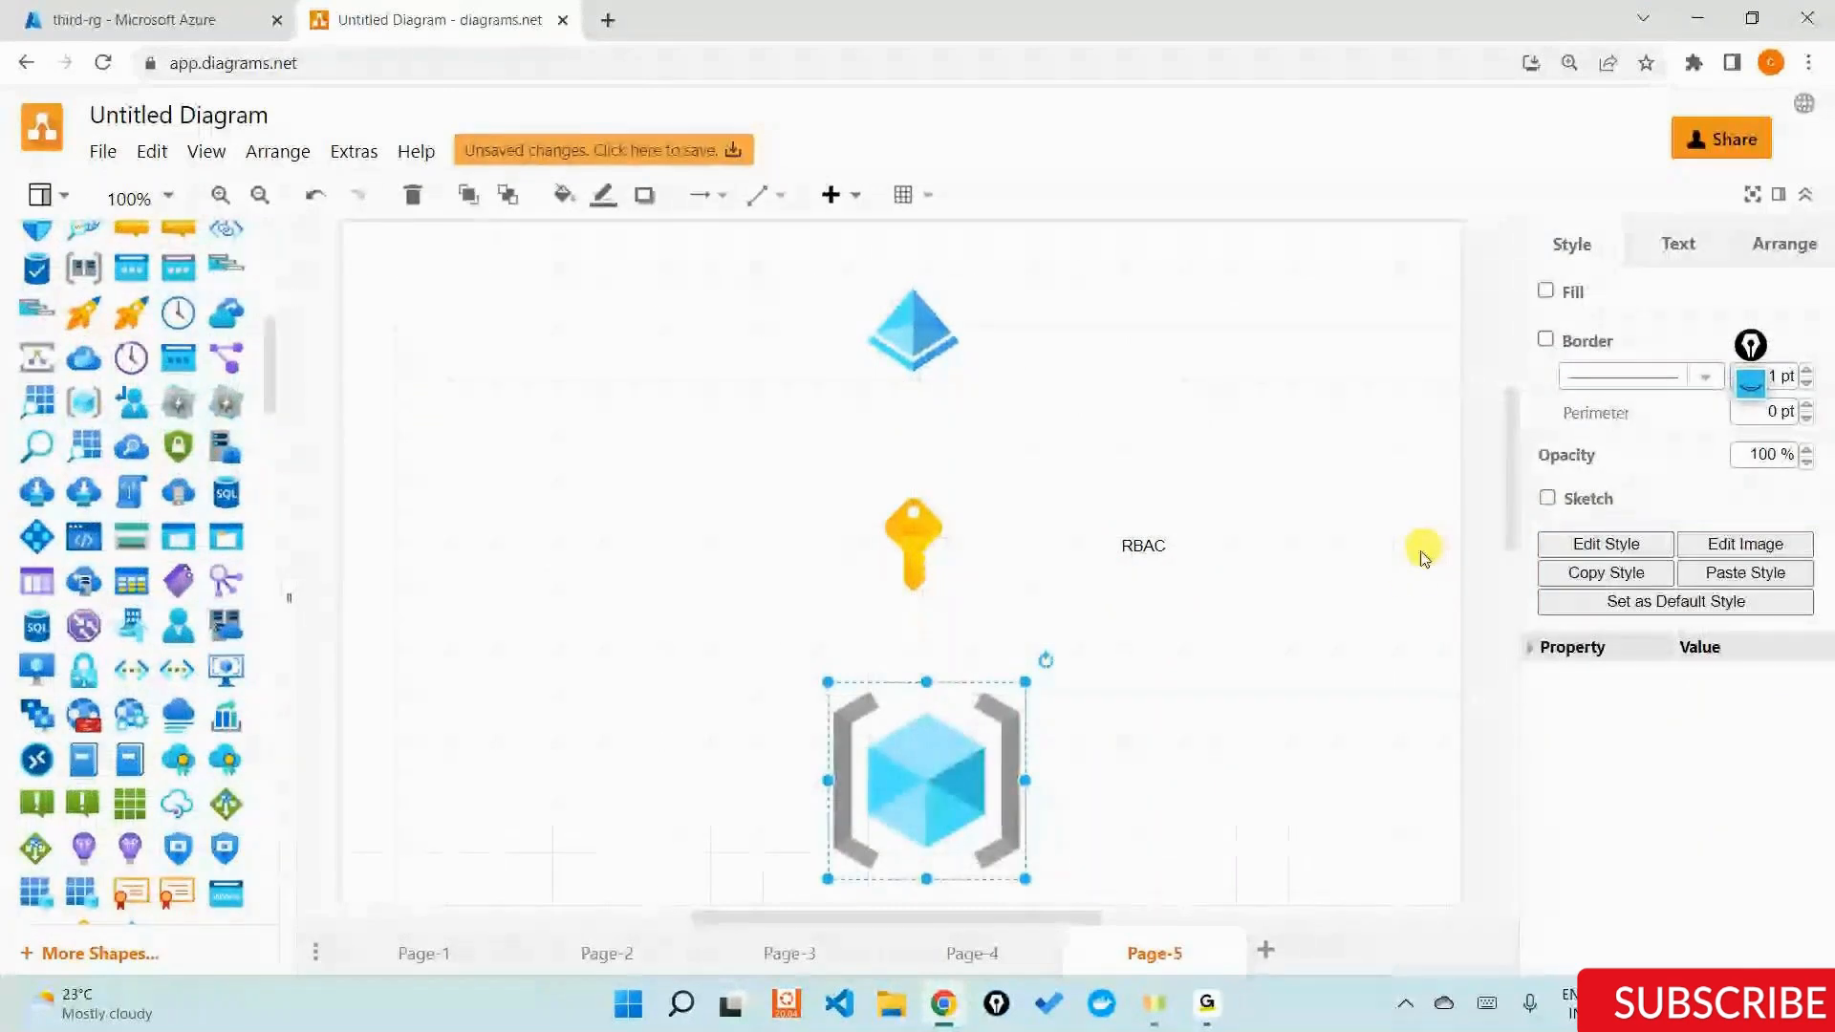
pyautogui.scroll(-1, 1377, 573)
pyautogui.scroll(-1, 1377, 574)
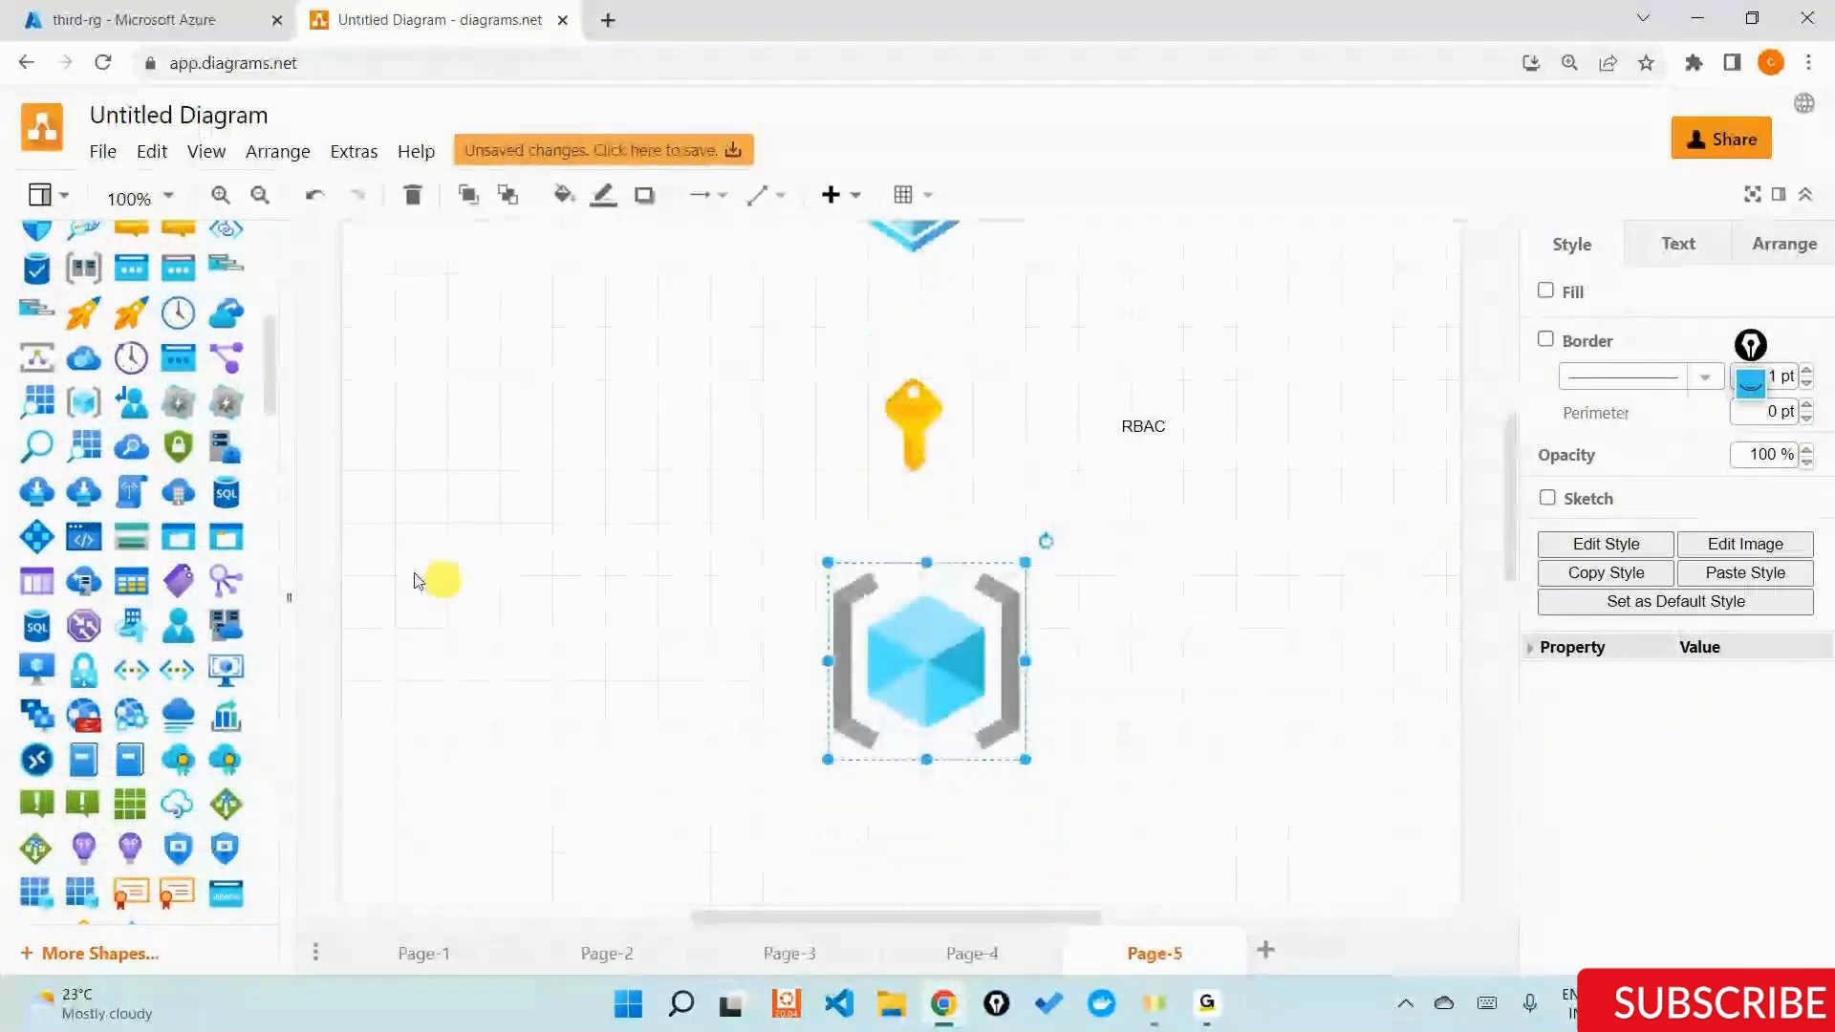
pyautogui.moveTo(135, 537); pyautogui.dragTo(832, 865)
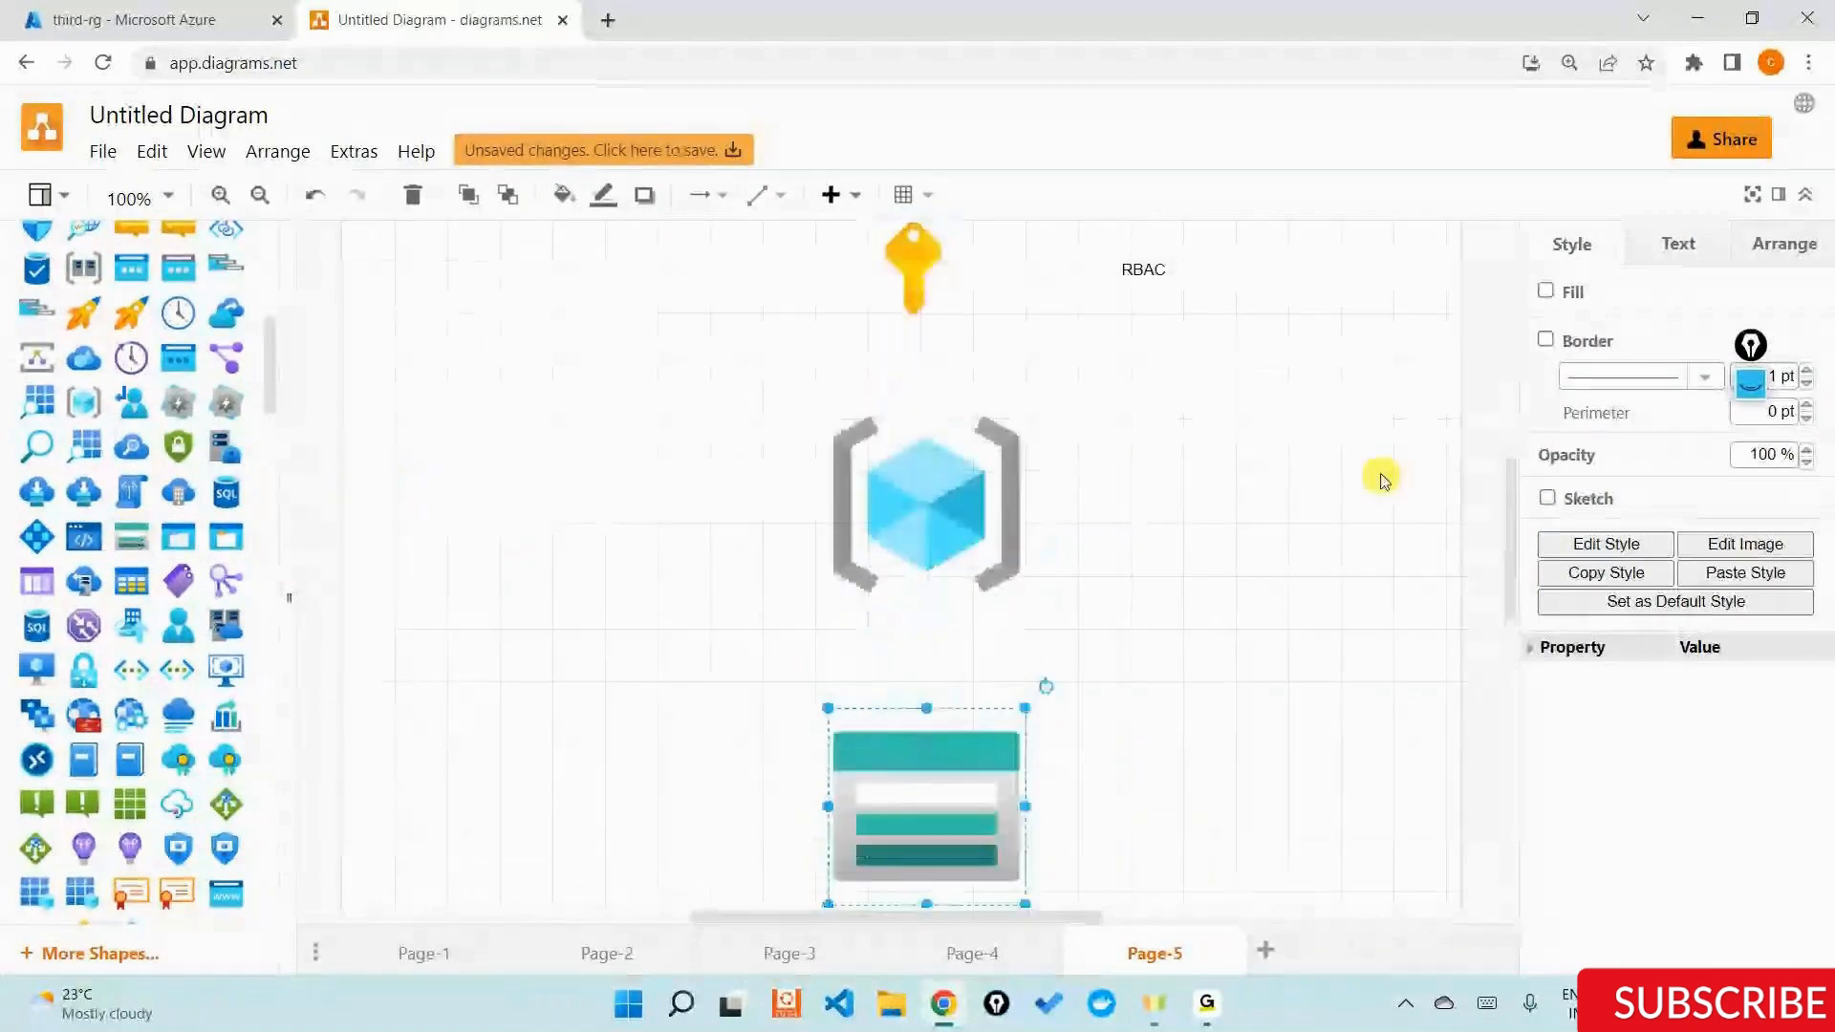
pyautogui.scroll(-2, 1172, 679)
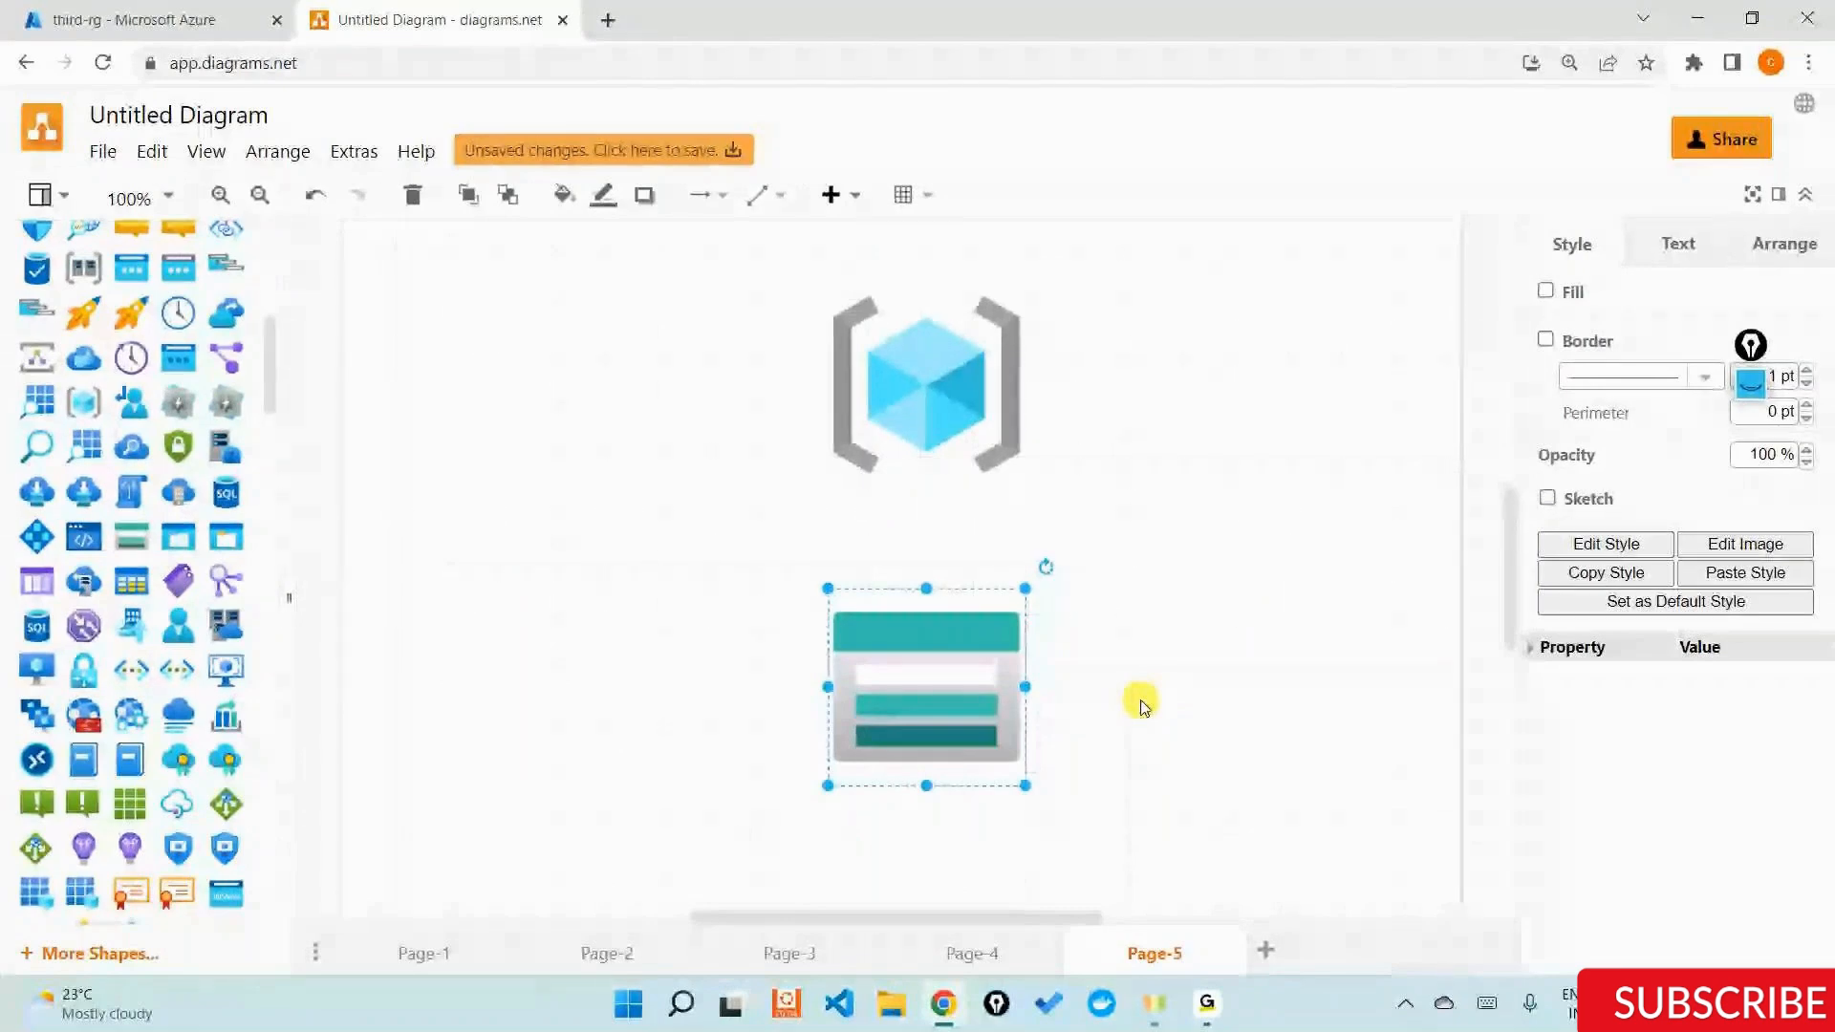
# Connect the icons with downward arrows from Azure Active Directory through the key and the resource group to the storage account.
pyautogui.scroll(5, 1144, 707)
pyautogui.click(898, 394)
pyautogui.moveTo(914, 497); pyautogui.dragTo(899, 578)
pyautogui.click(914, 626)
pyautogui.scroll(-3, 918, 512)
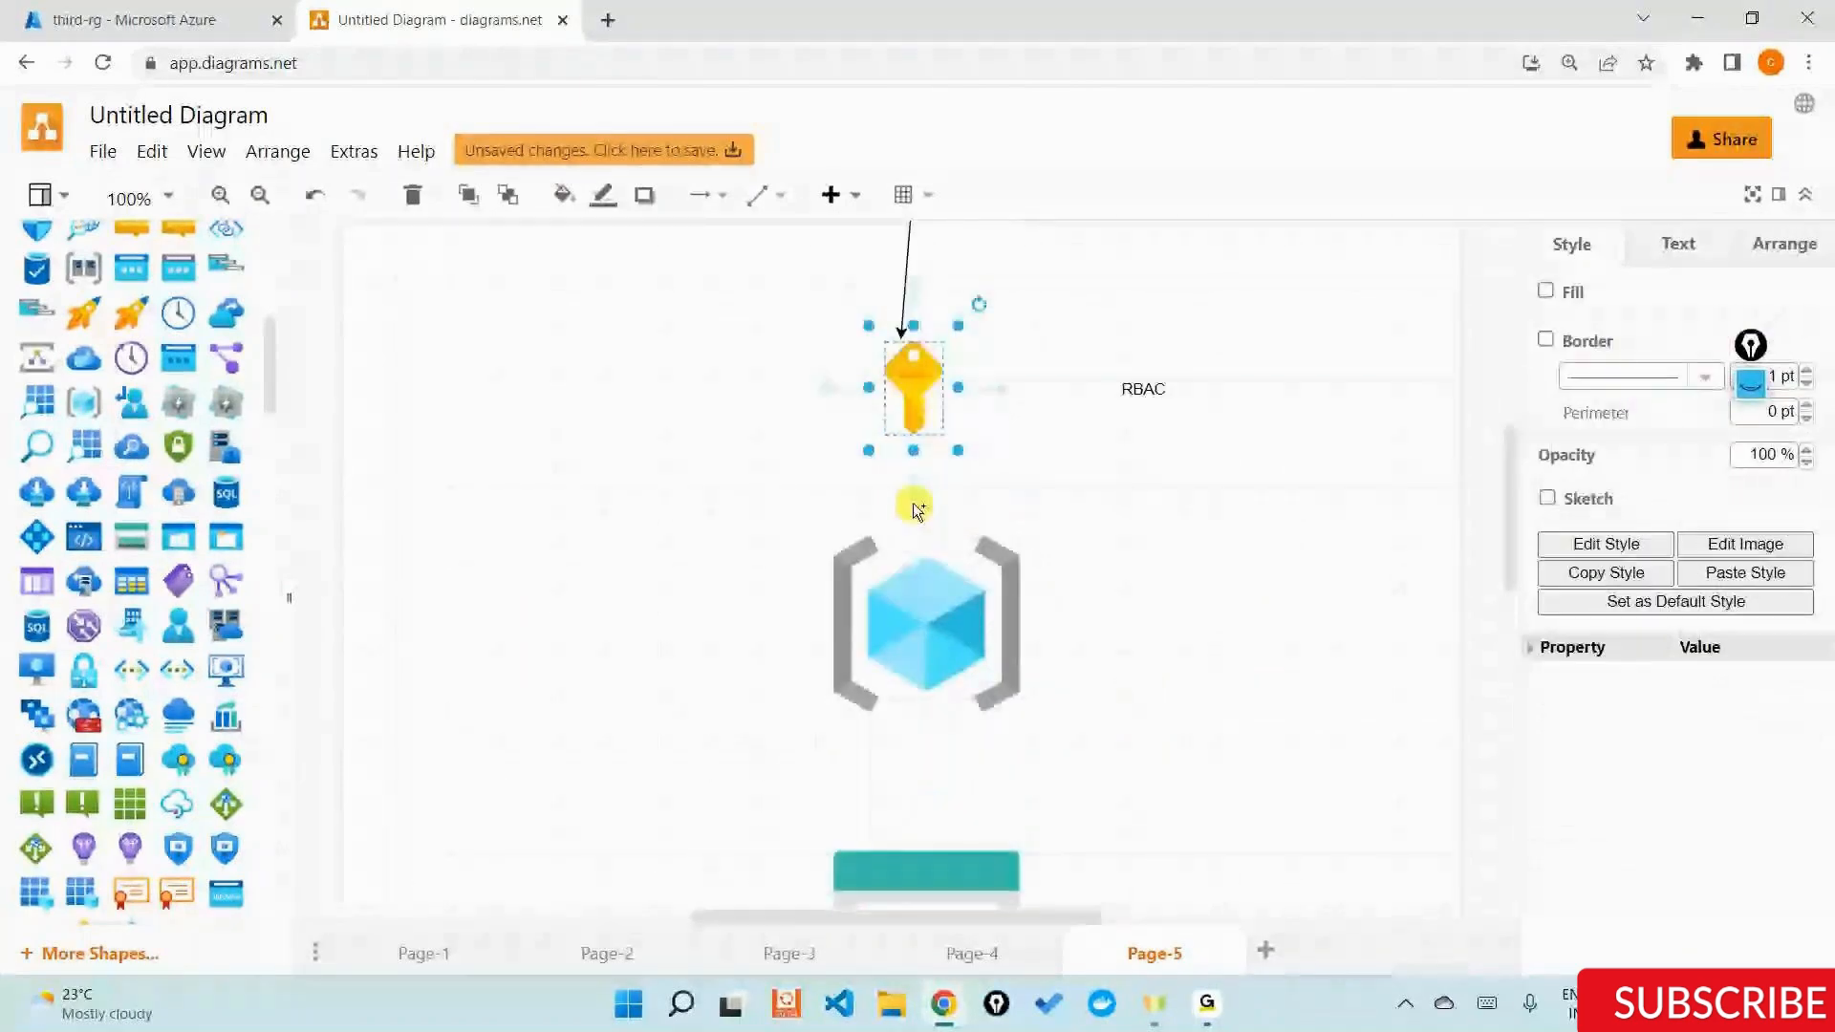
pyautogui.click(914, 503)
pyautogui.moveTo(928, 639); pyautogui.dragTo(913, 727)
pyautogui.scroll(5, 902, 641)
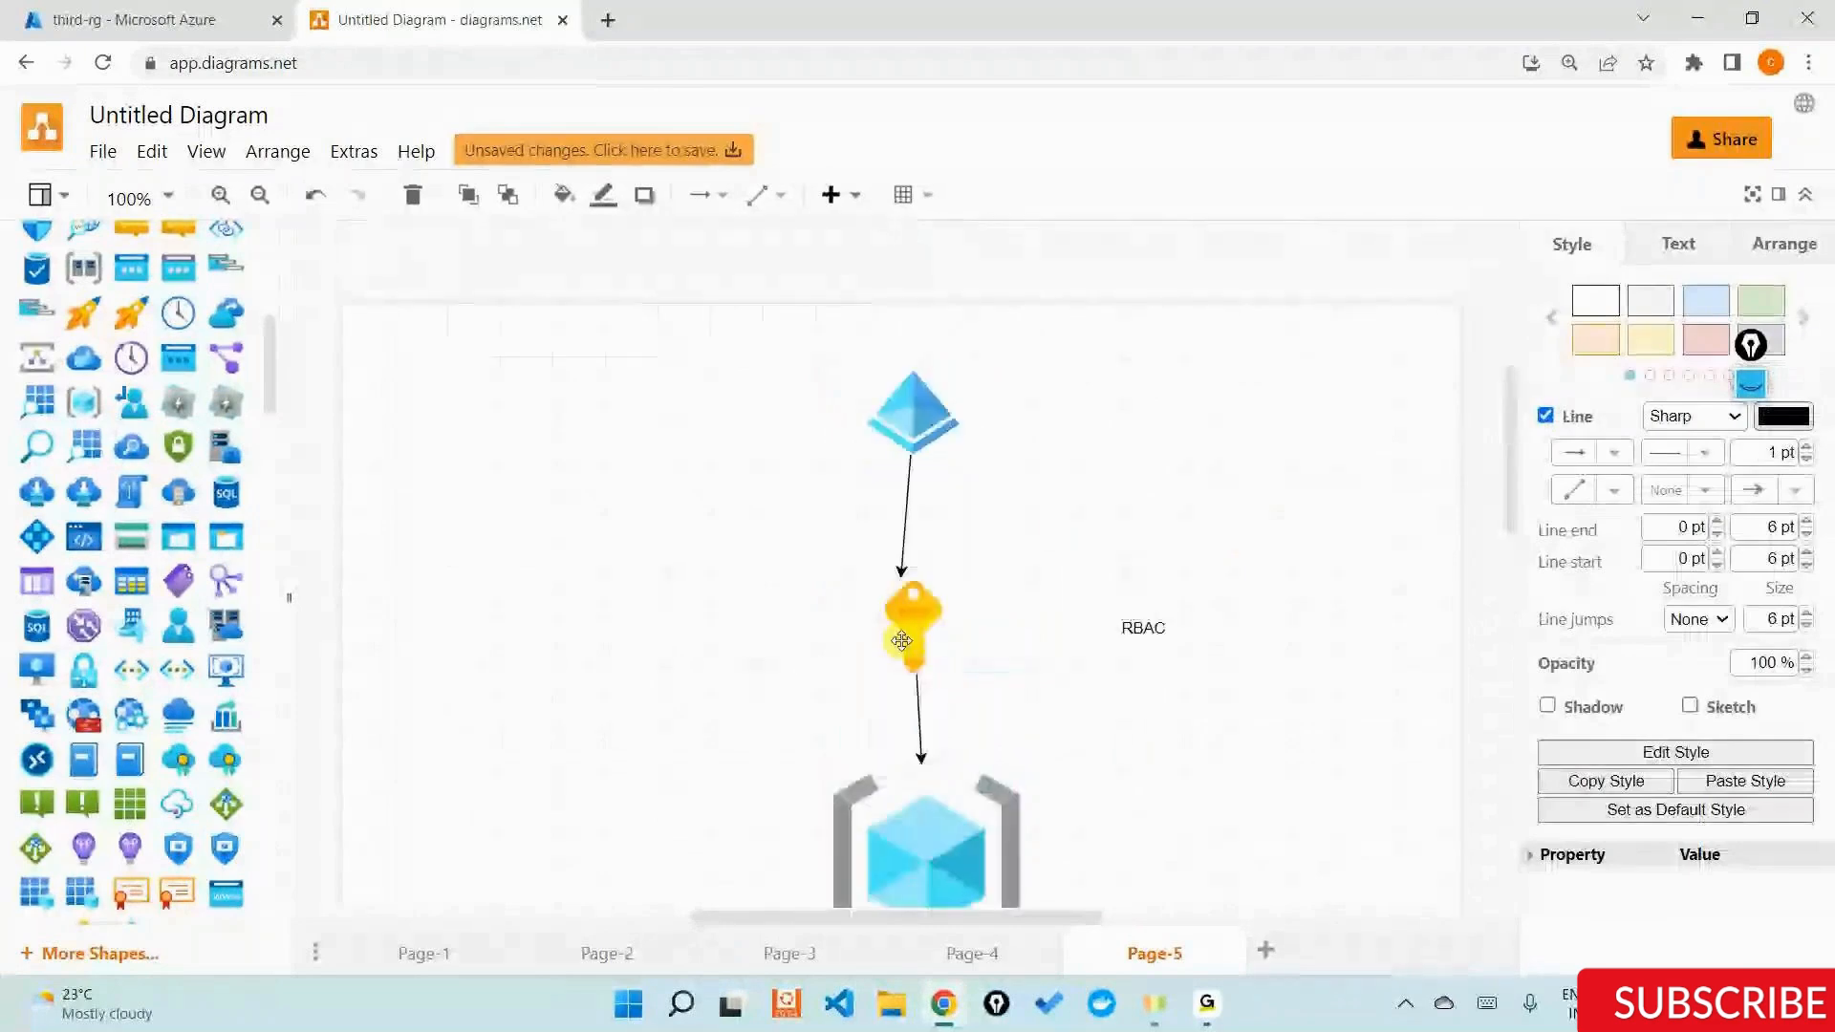
pyautogui.scroll(-3, 902, 640)
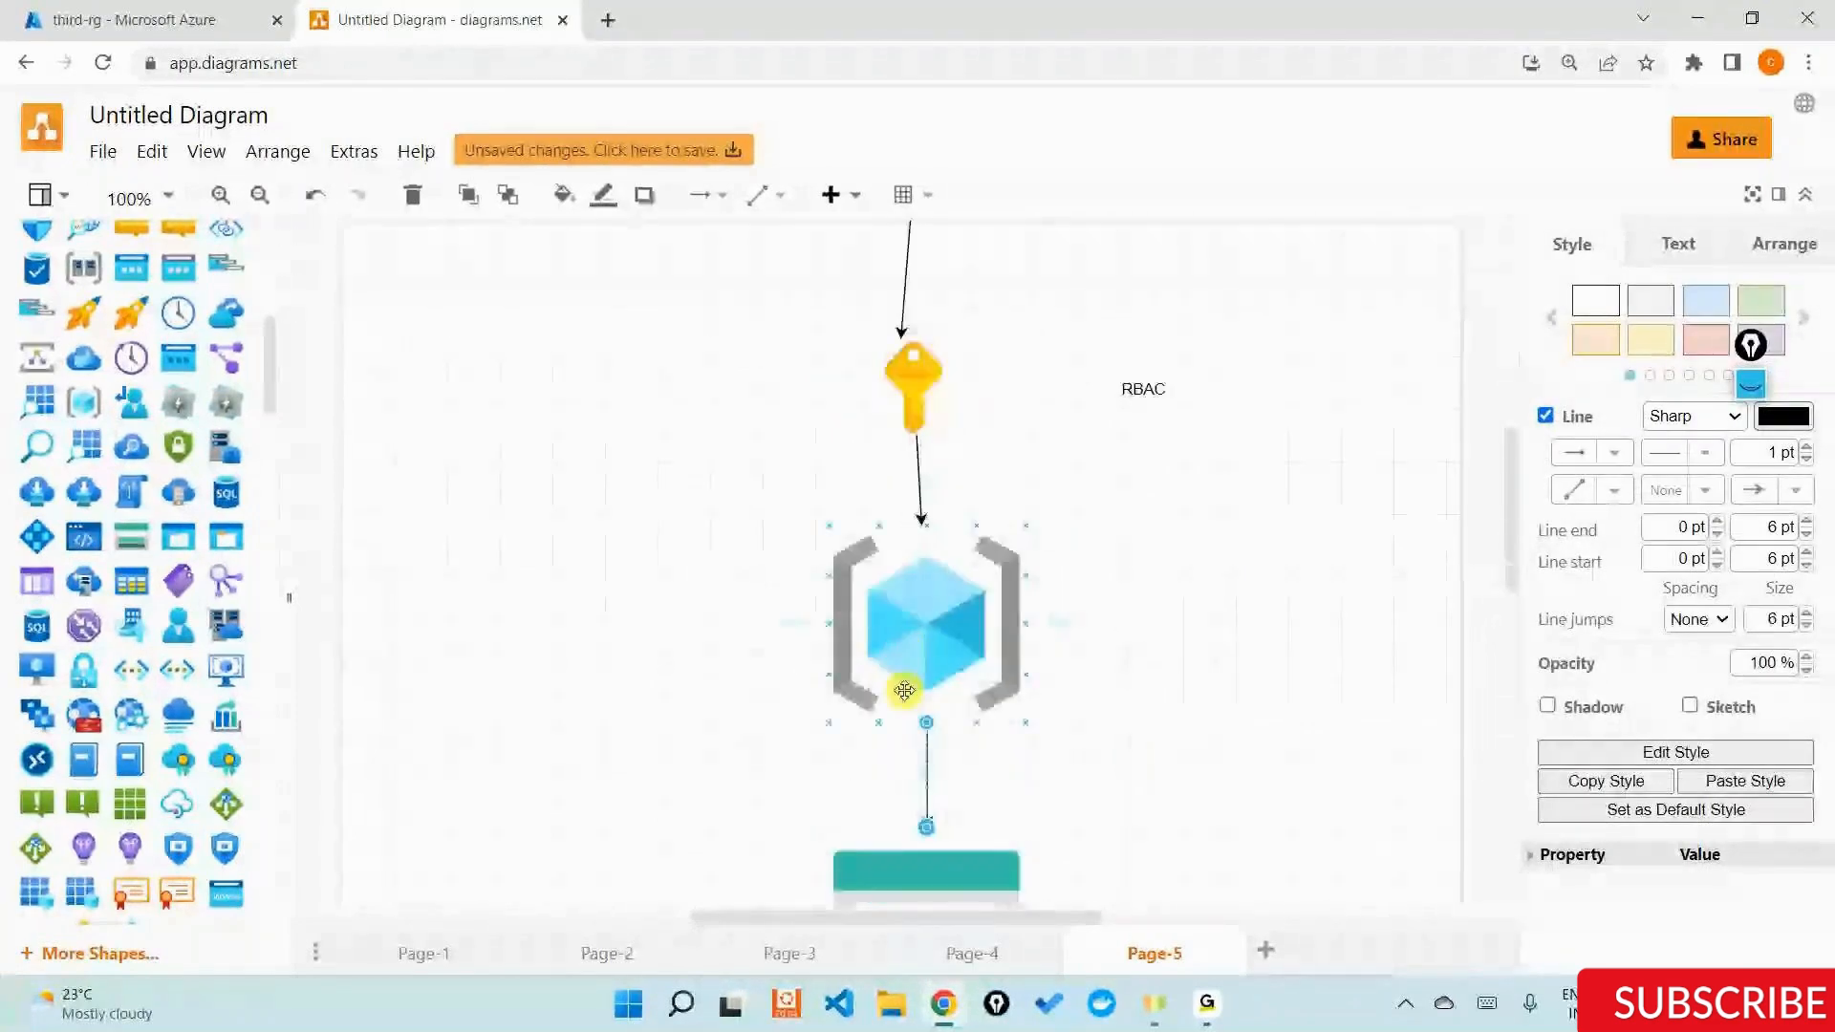
pyautogui.scroll(-3, 946, 659)
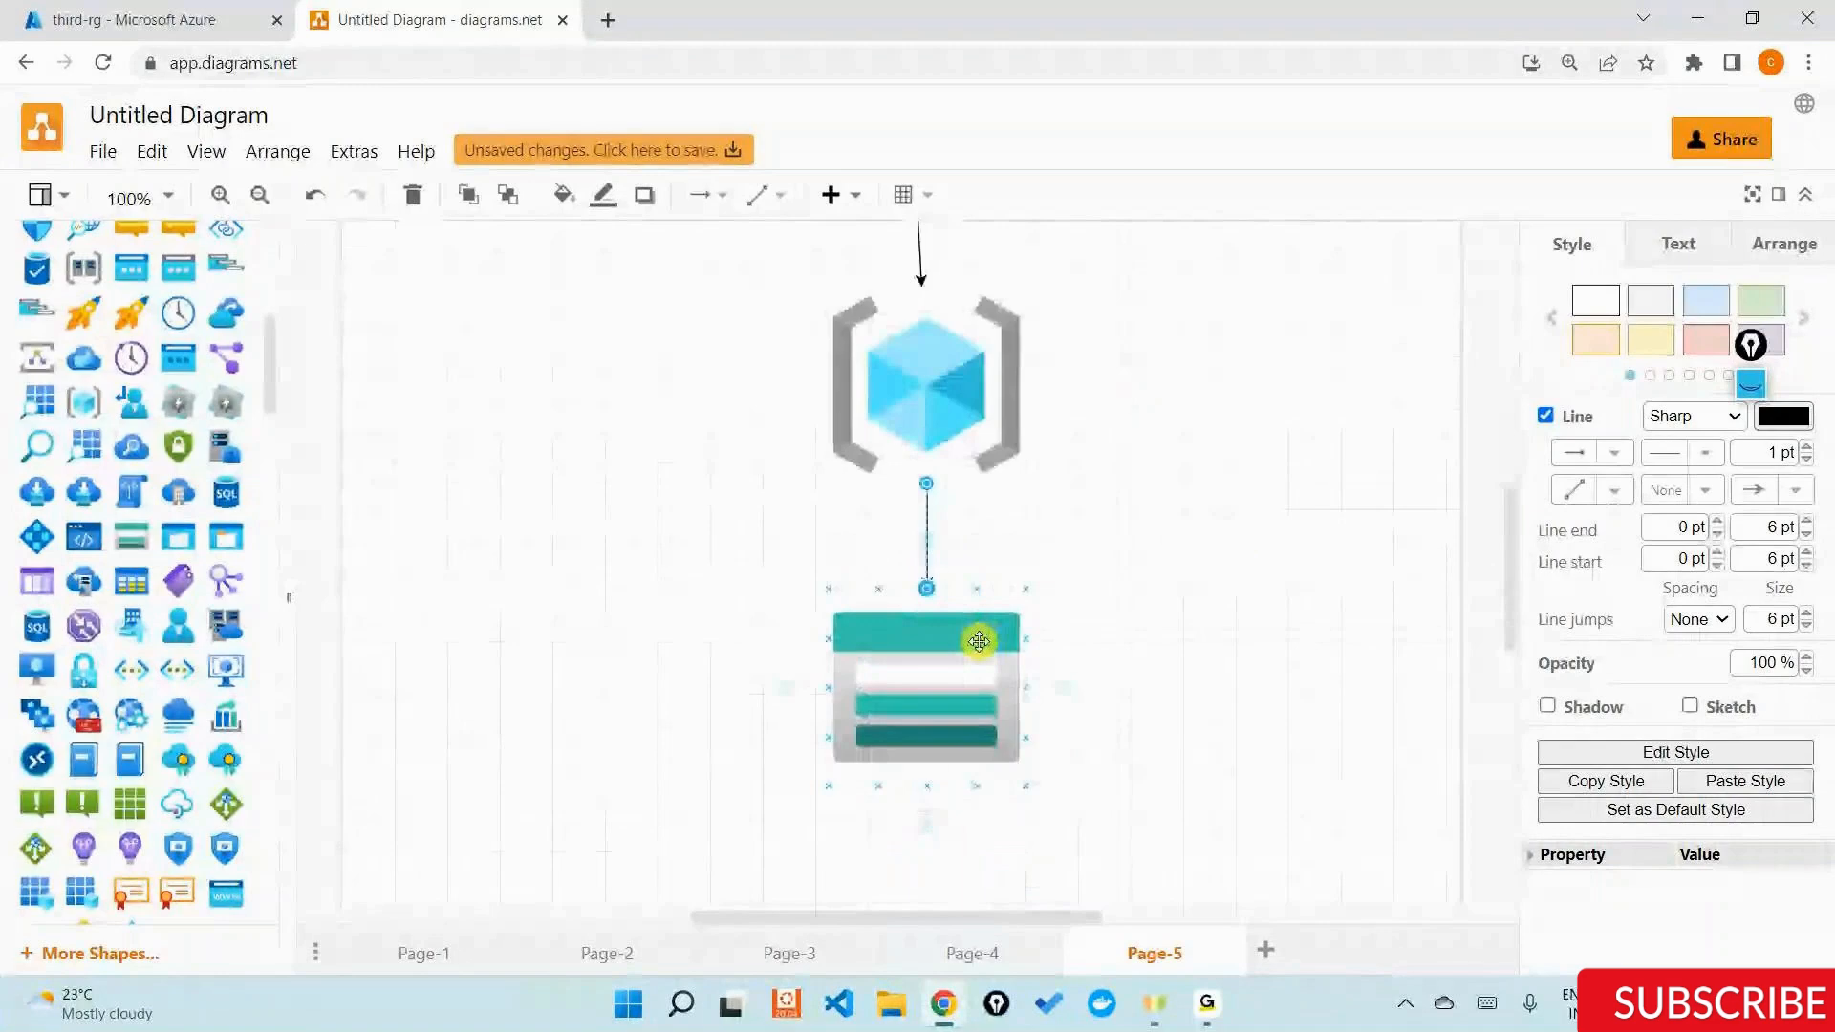
pyautogui.scroll(6, 977, 631)
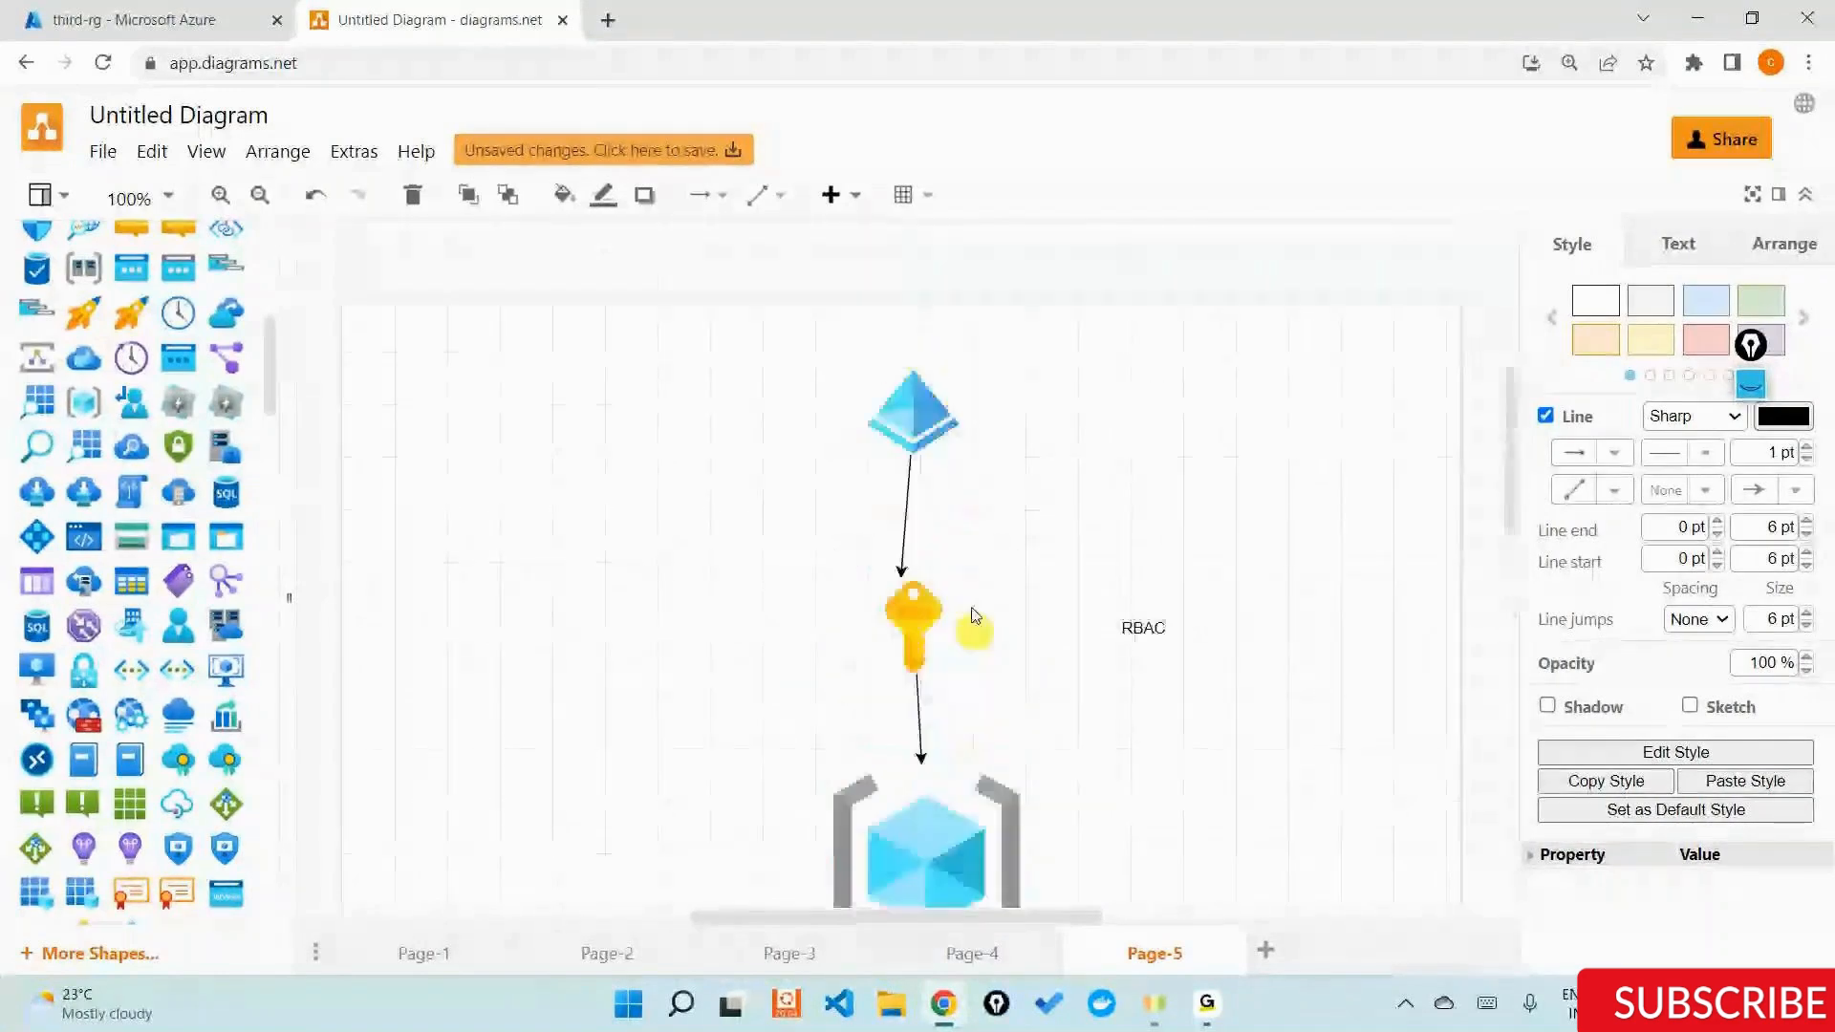
pyautogui.click(929, 413)
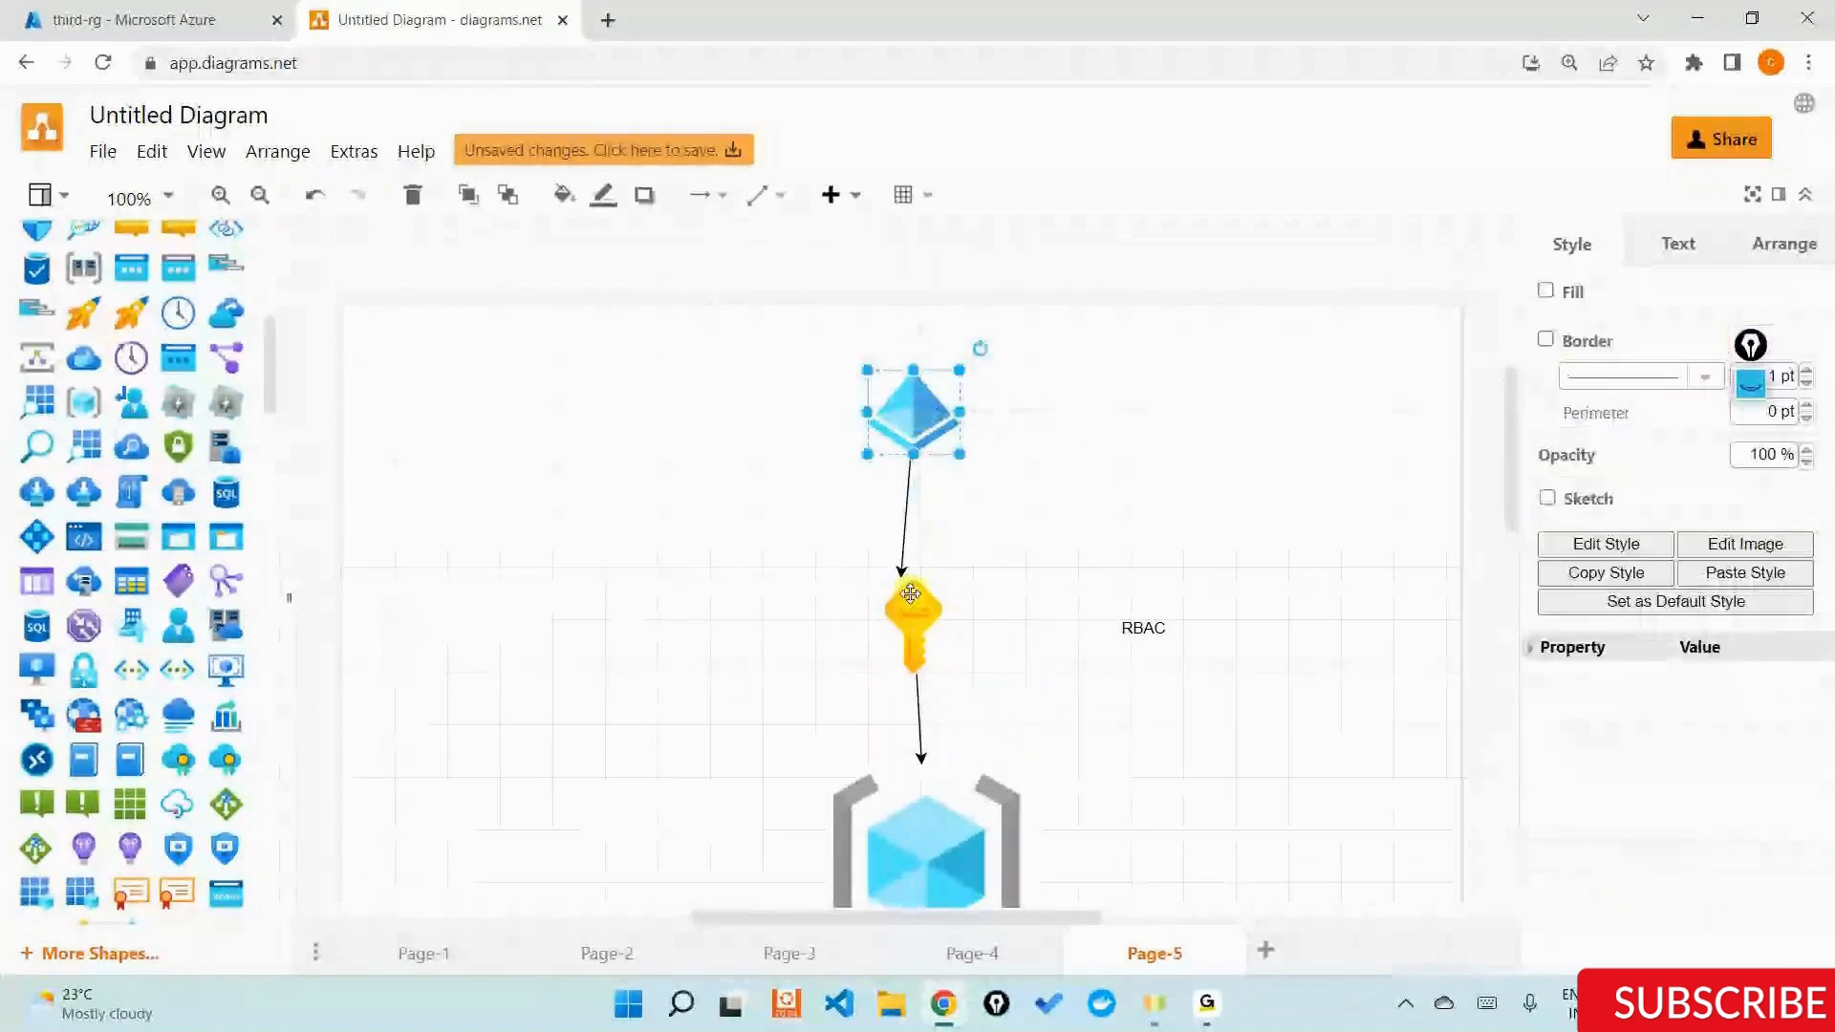
pyautogui.click(910, 596)
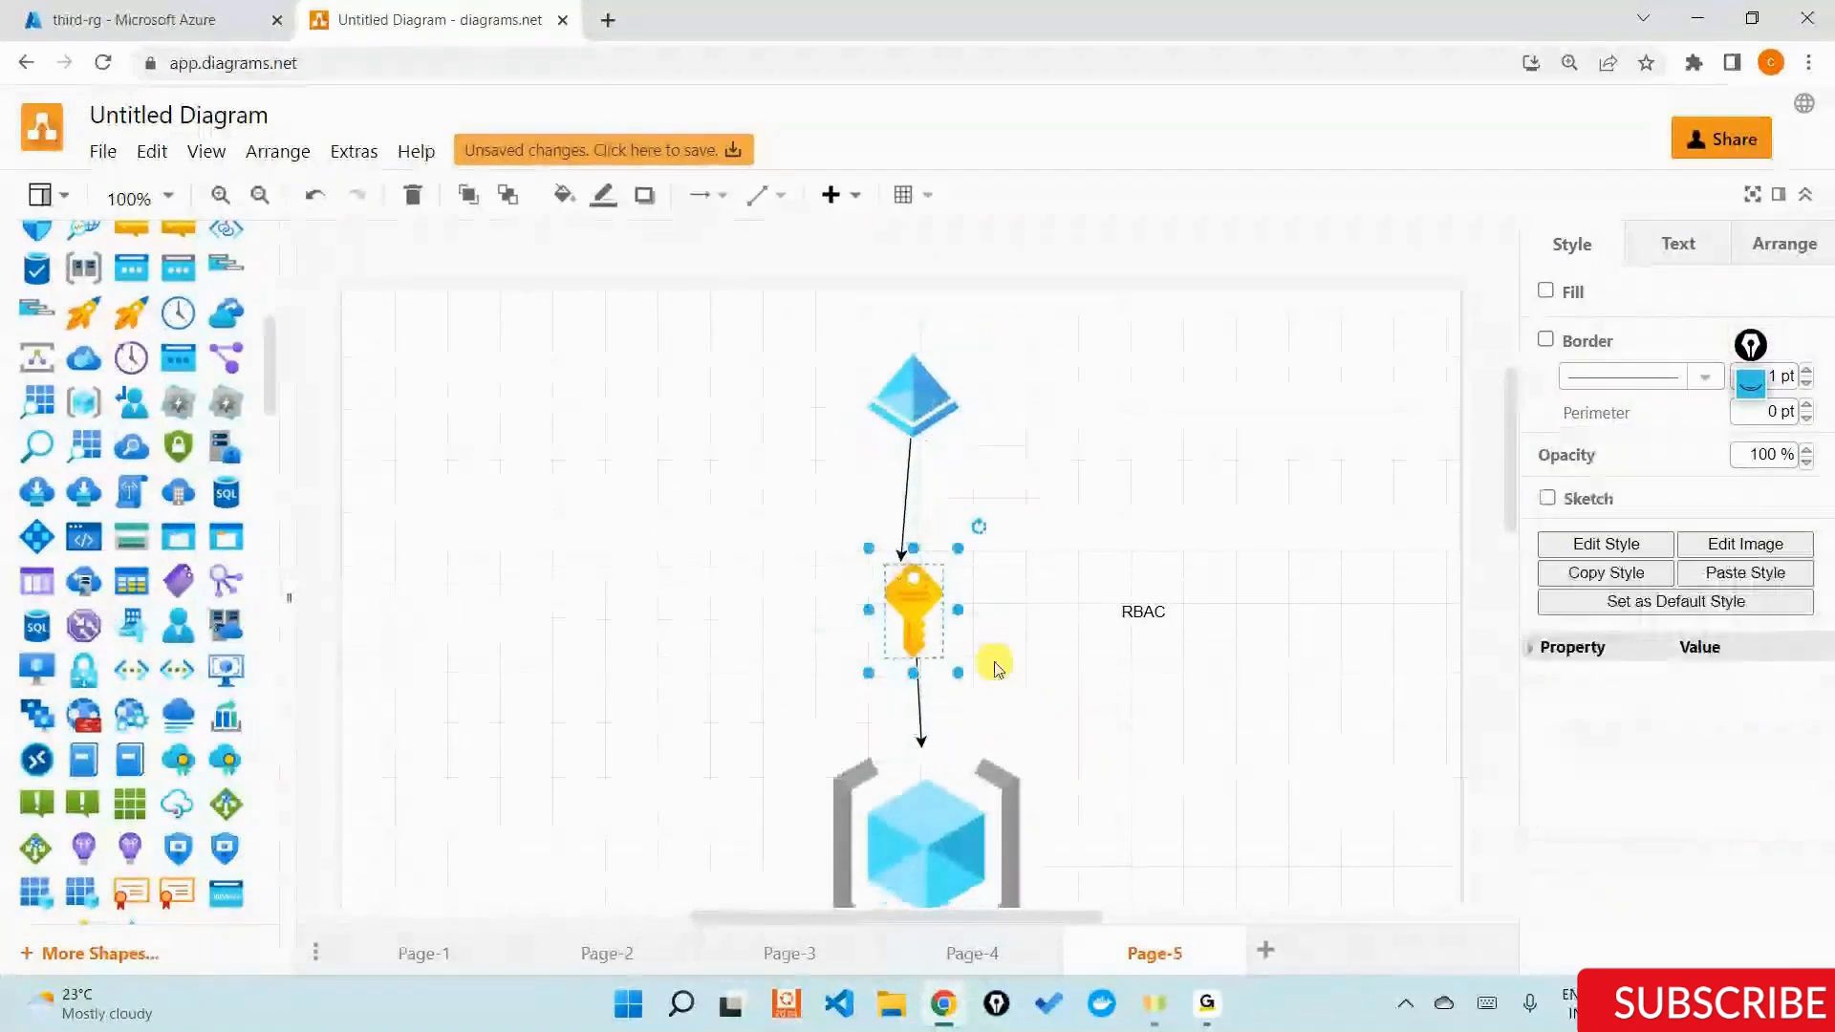
pyautogui.scroll(-2, 956, 688)
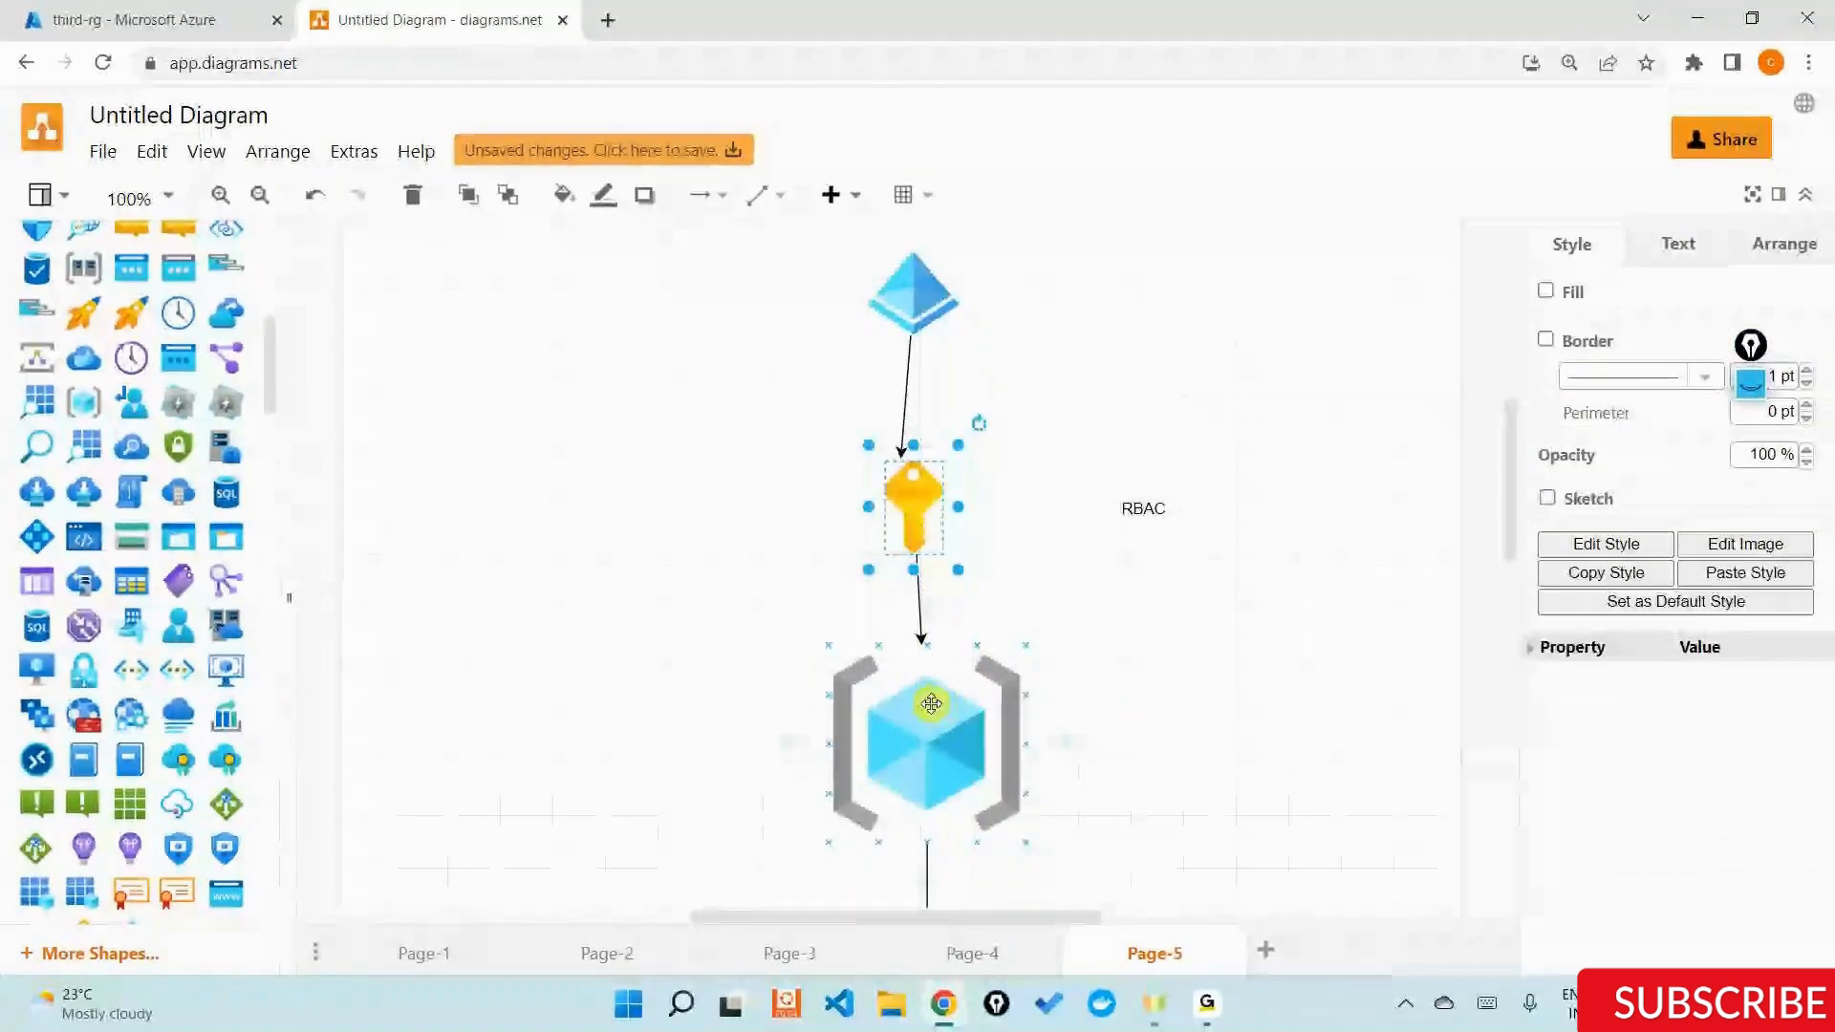
pyautogui.scroll(-4, 922, 779)
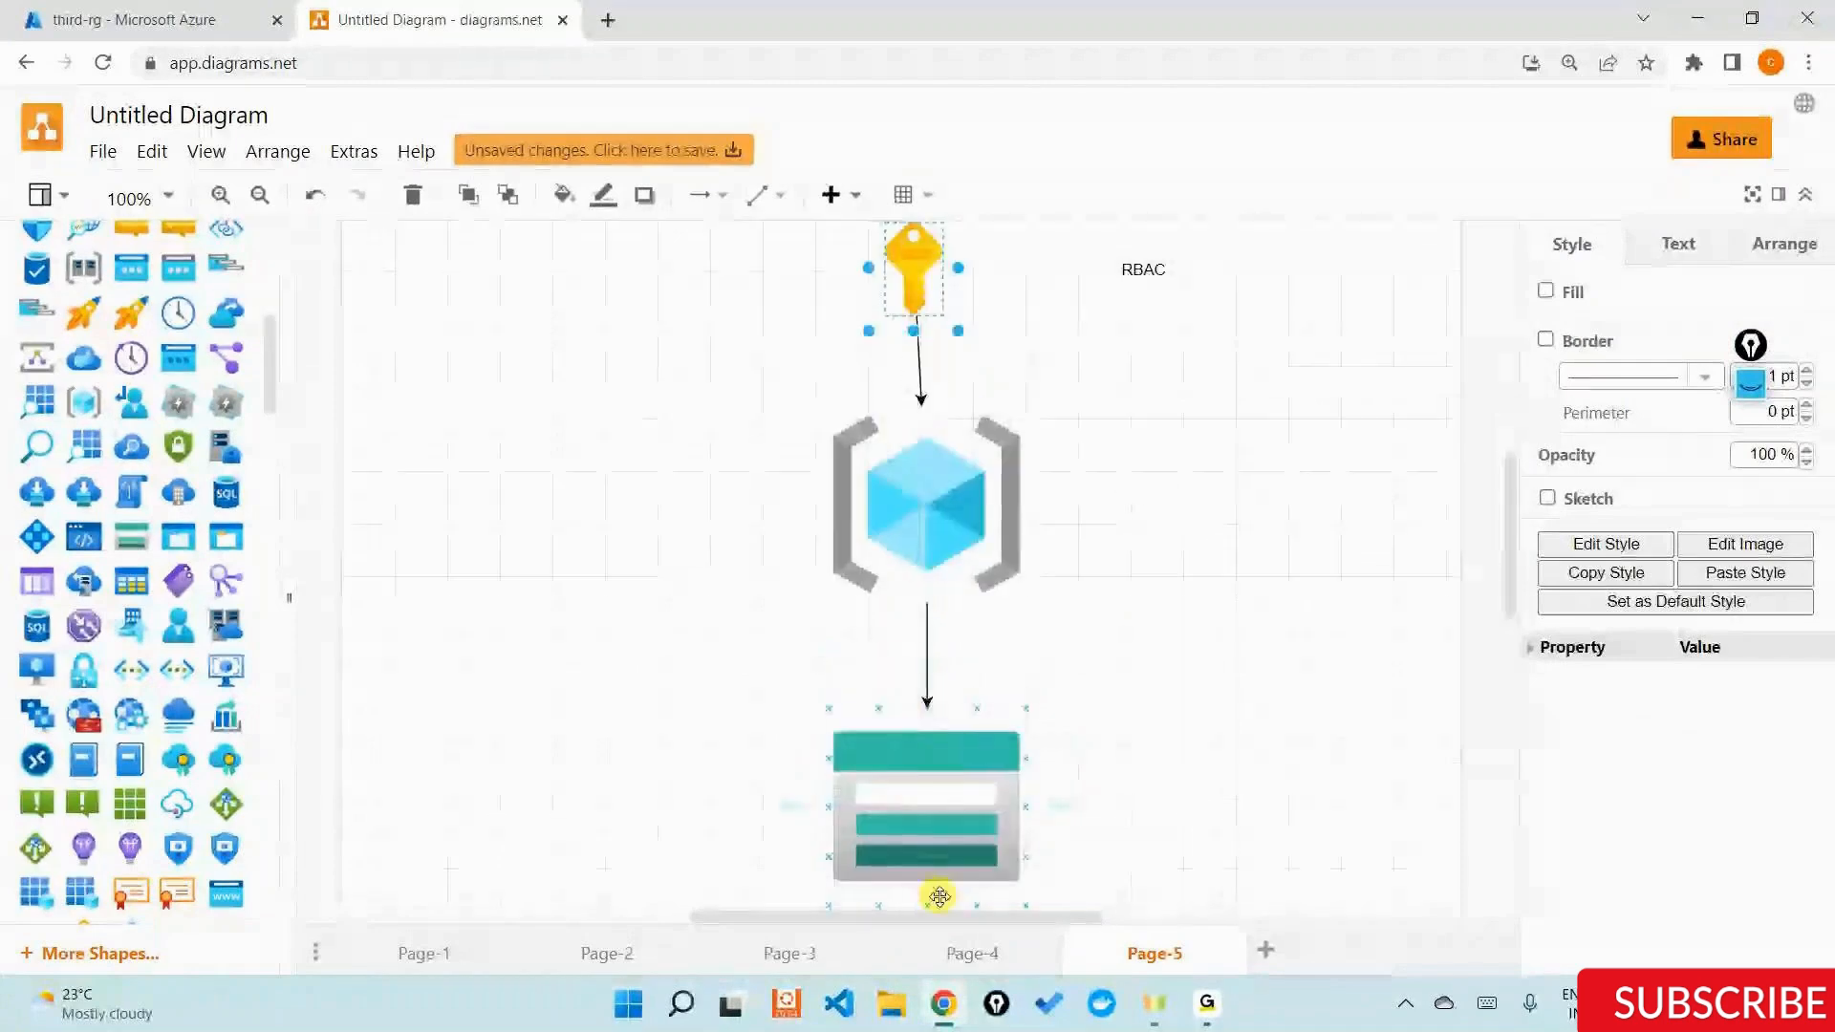
pyautogui.click(900, 827)
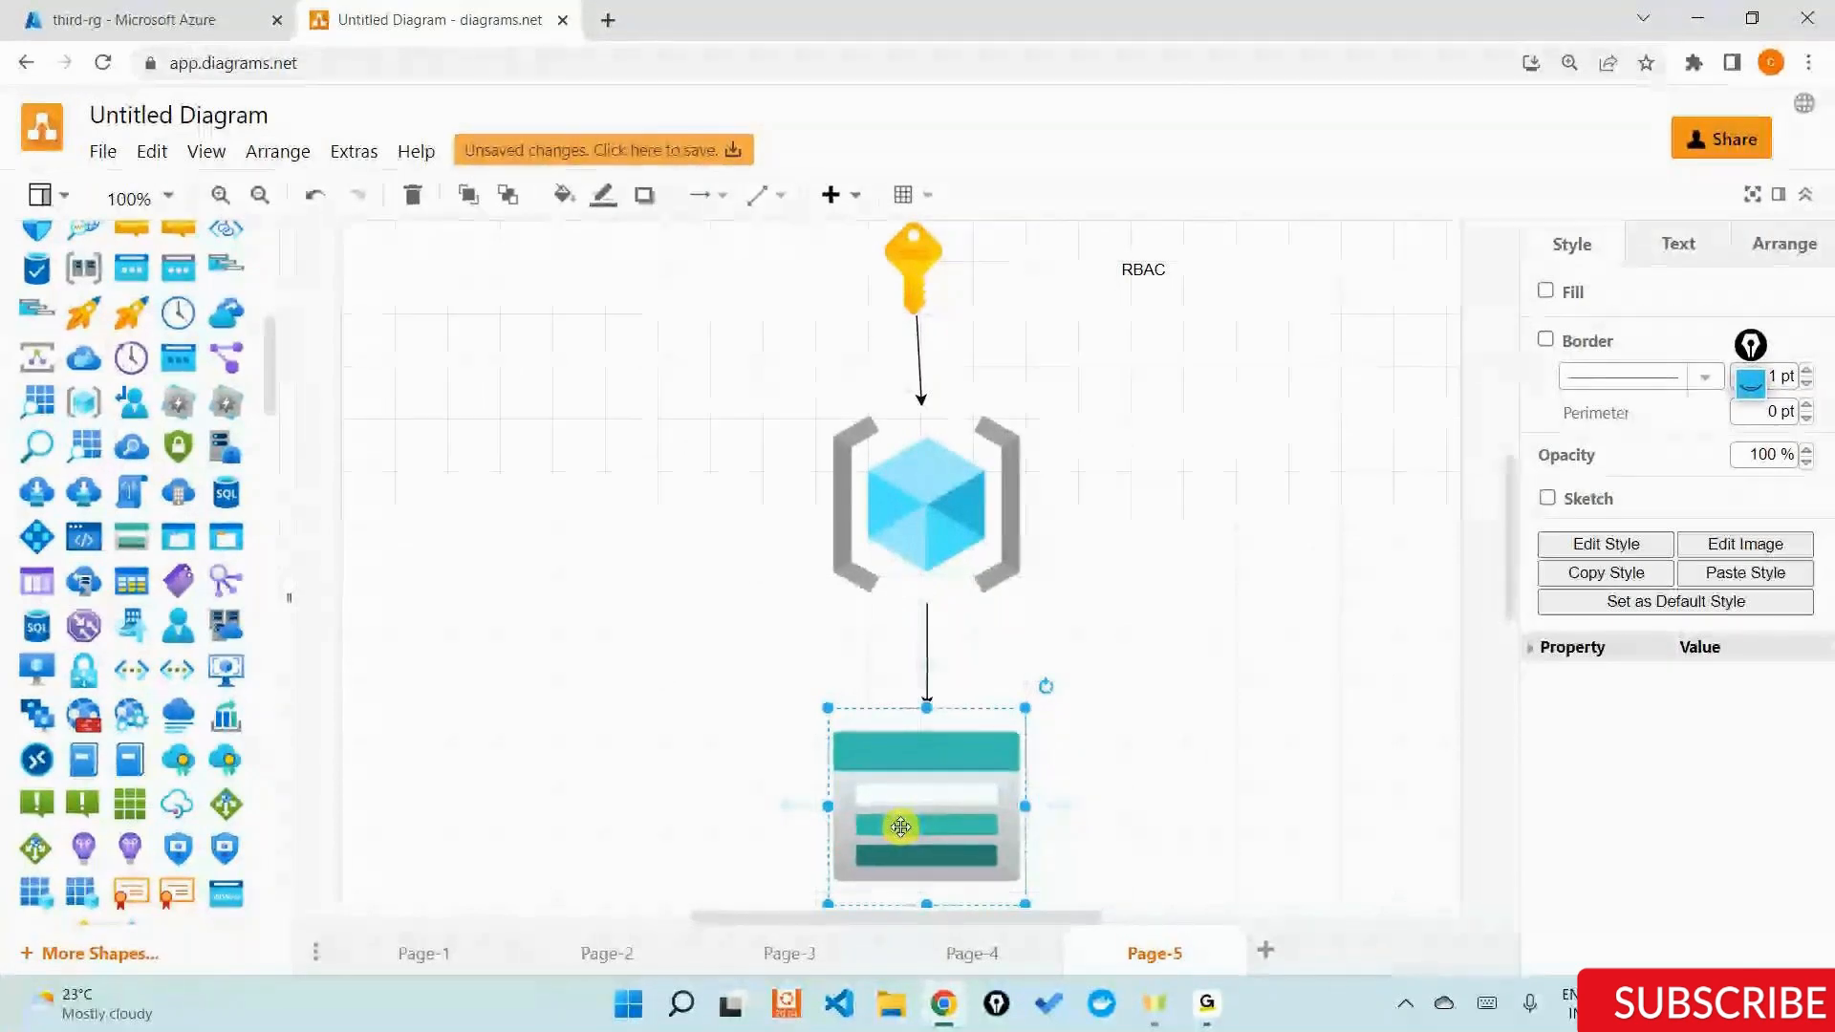
# Switch to the Azure portal and open the form for creating a new resource group.
pyautogui.click(134, 19)
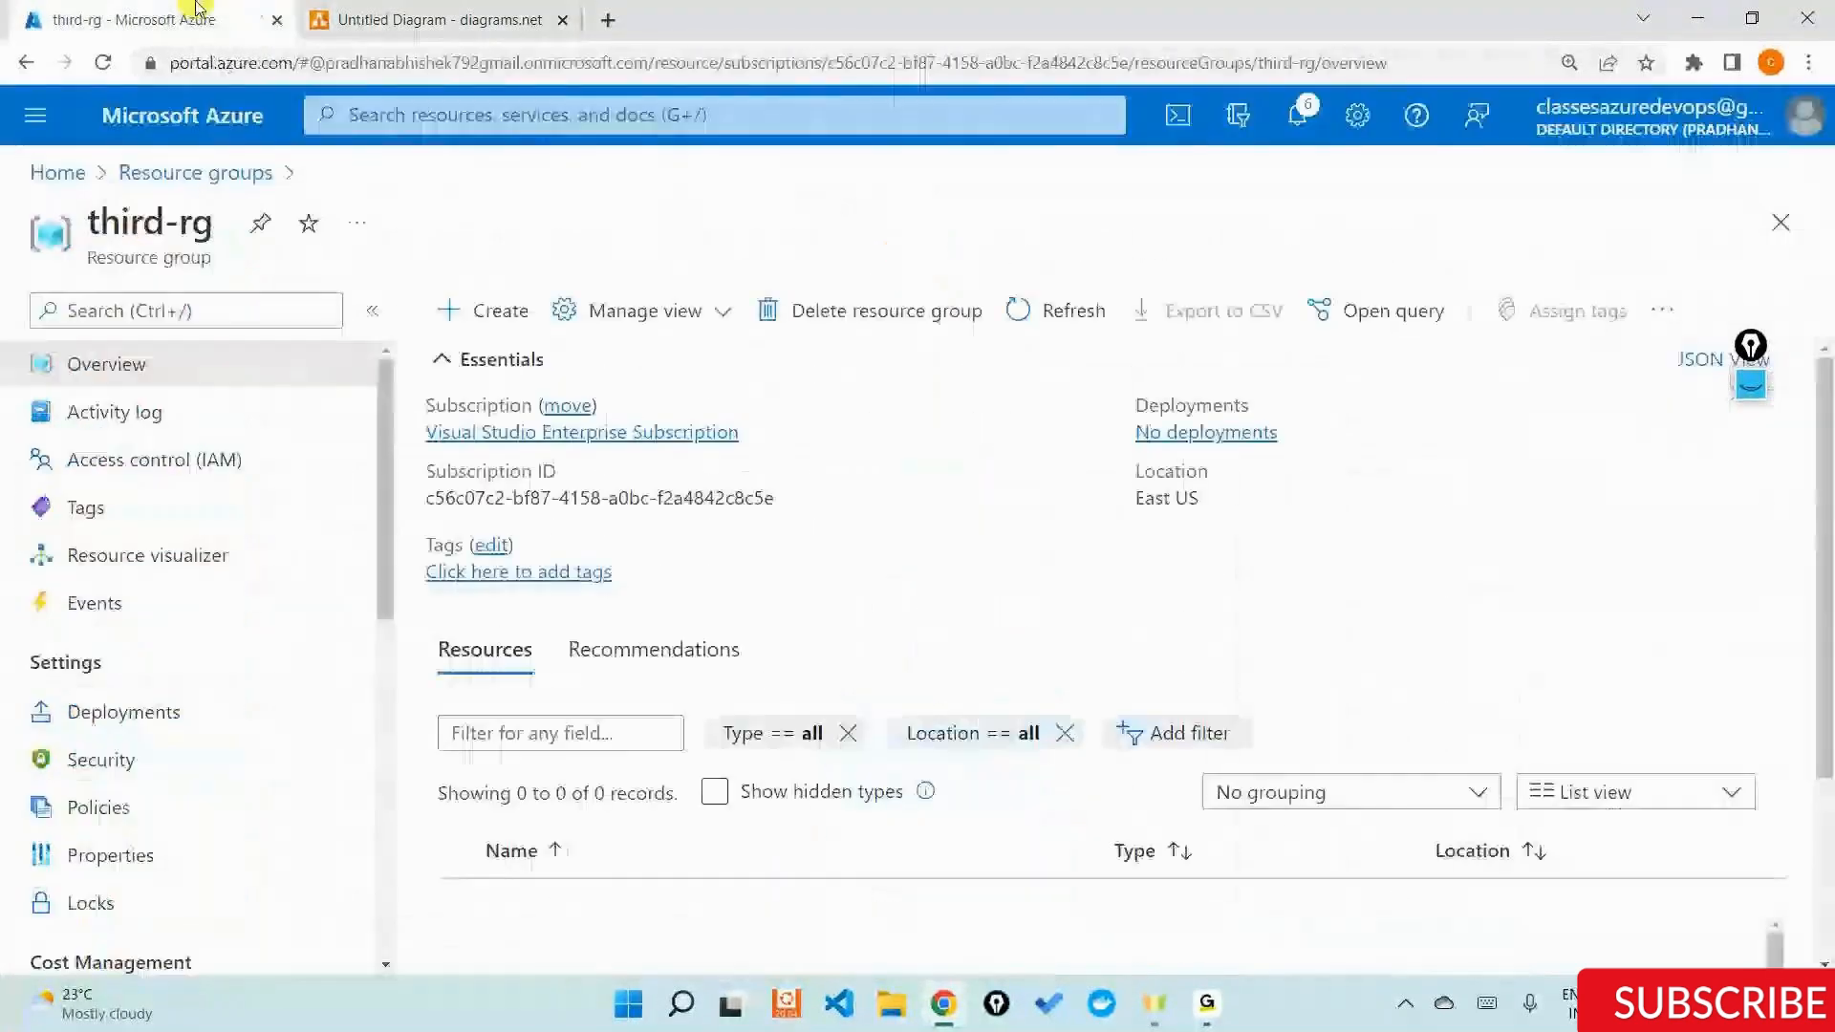
pyautogui.click(65, 180)
pyautogui.click(351, 285)
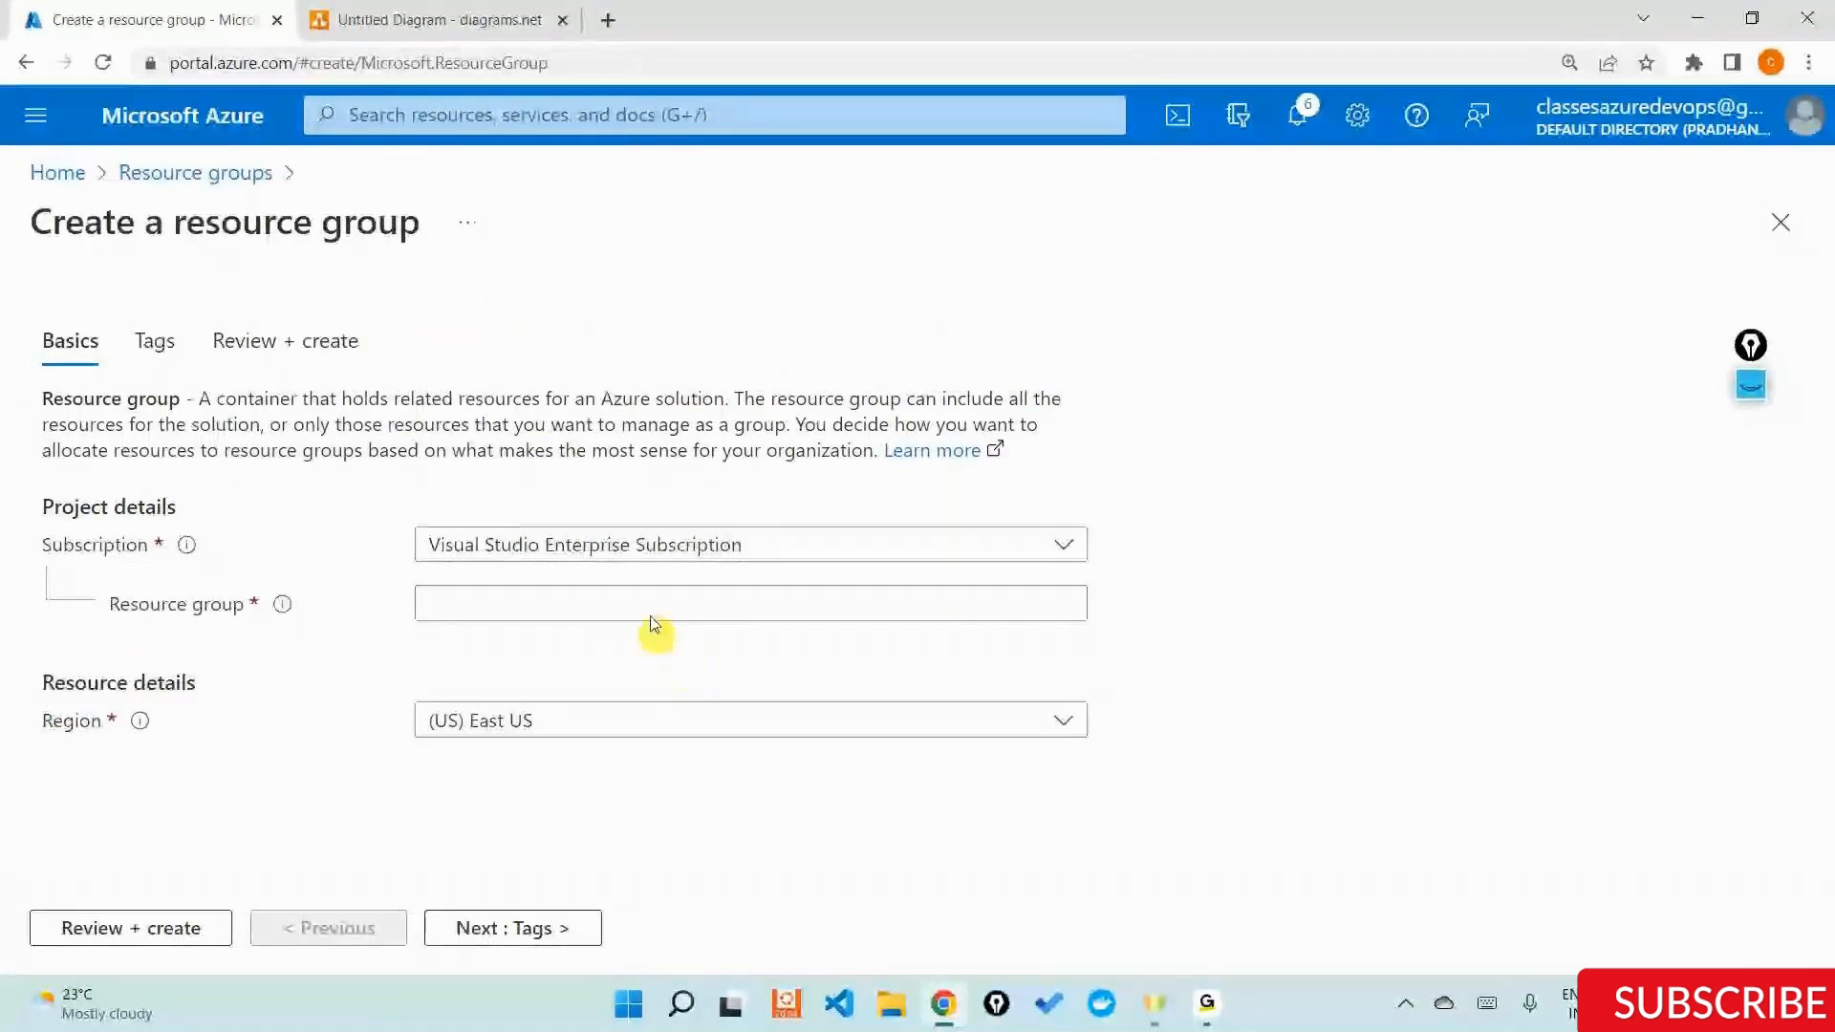
# Name the new resource group storage-rg and set its region to (US) East US 2.
pyautogui.click(622, 606)
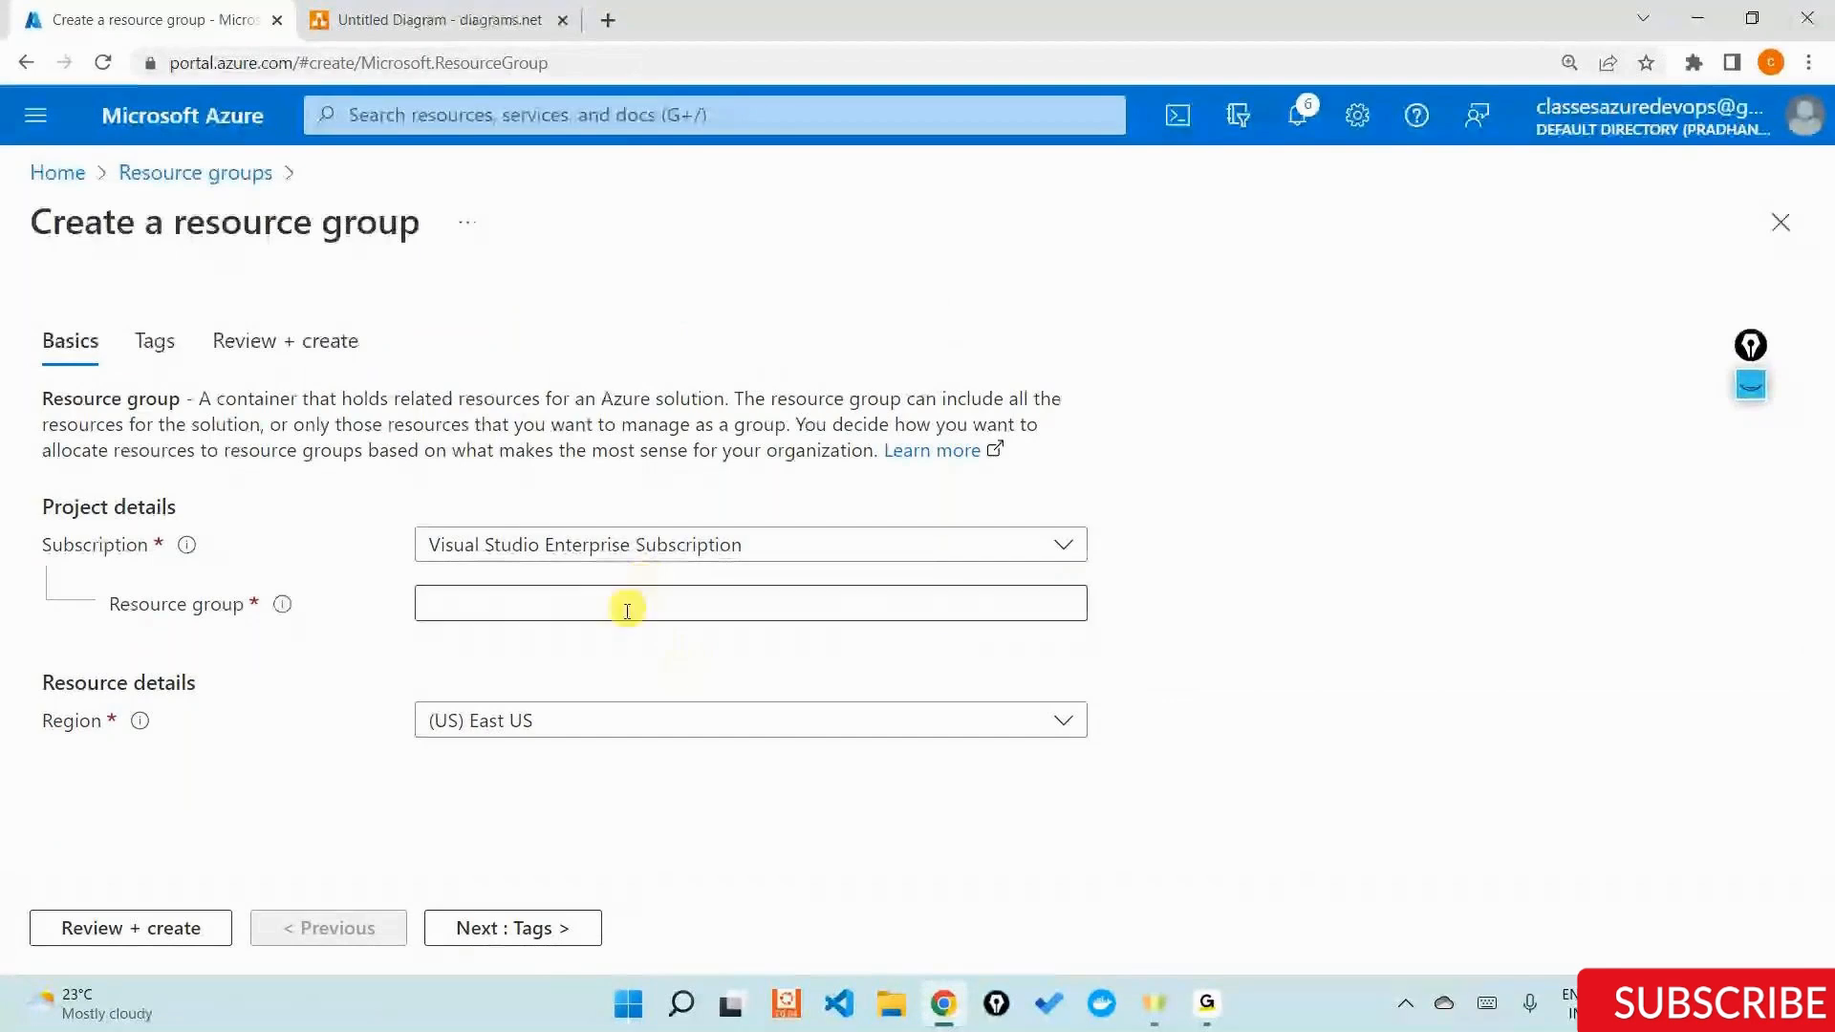
pyautogui.click(620, 618)
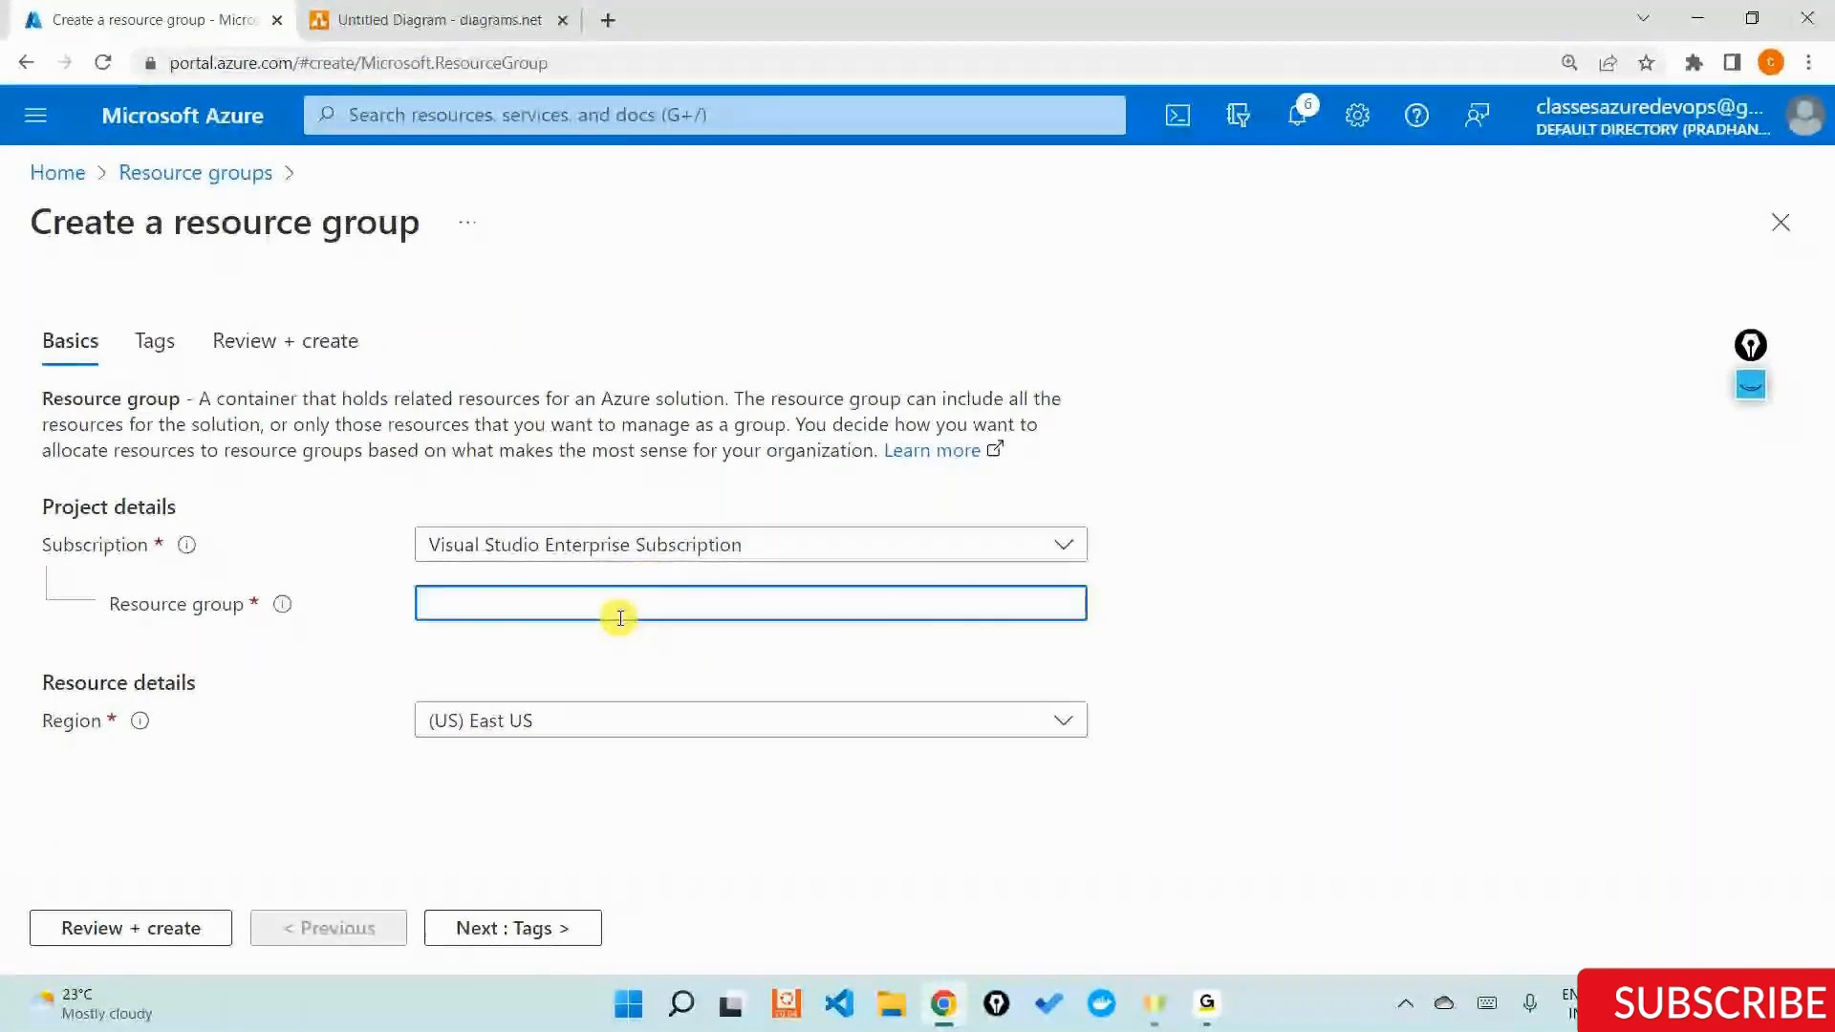
pyautogui.write('s')
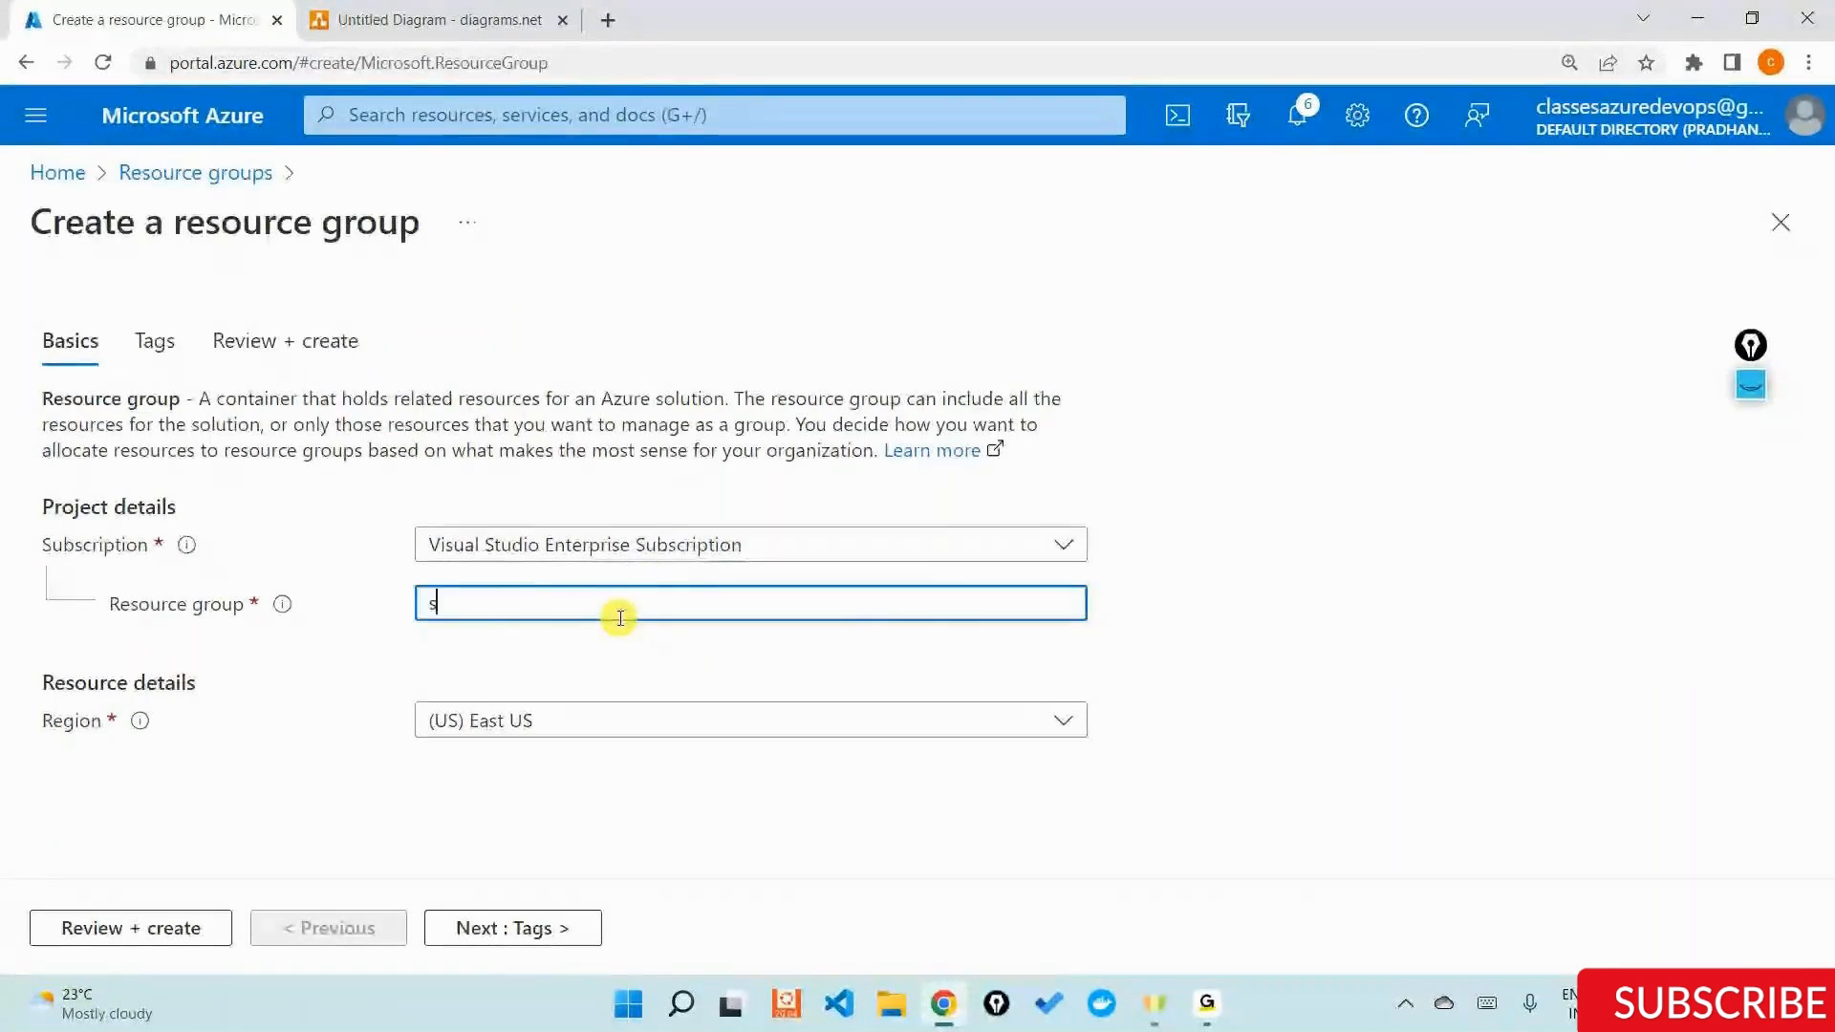
pyautogui.write('torage-rg')
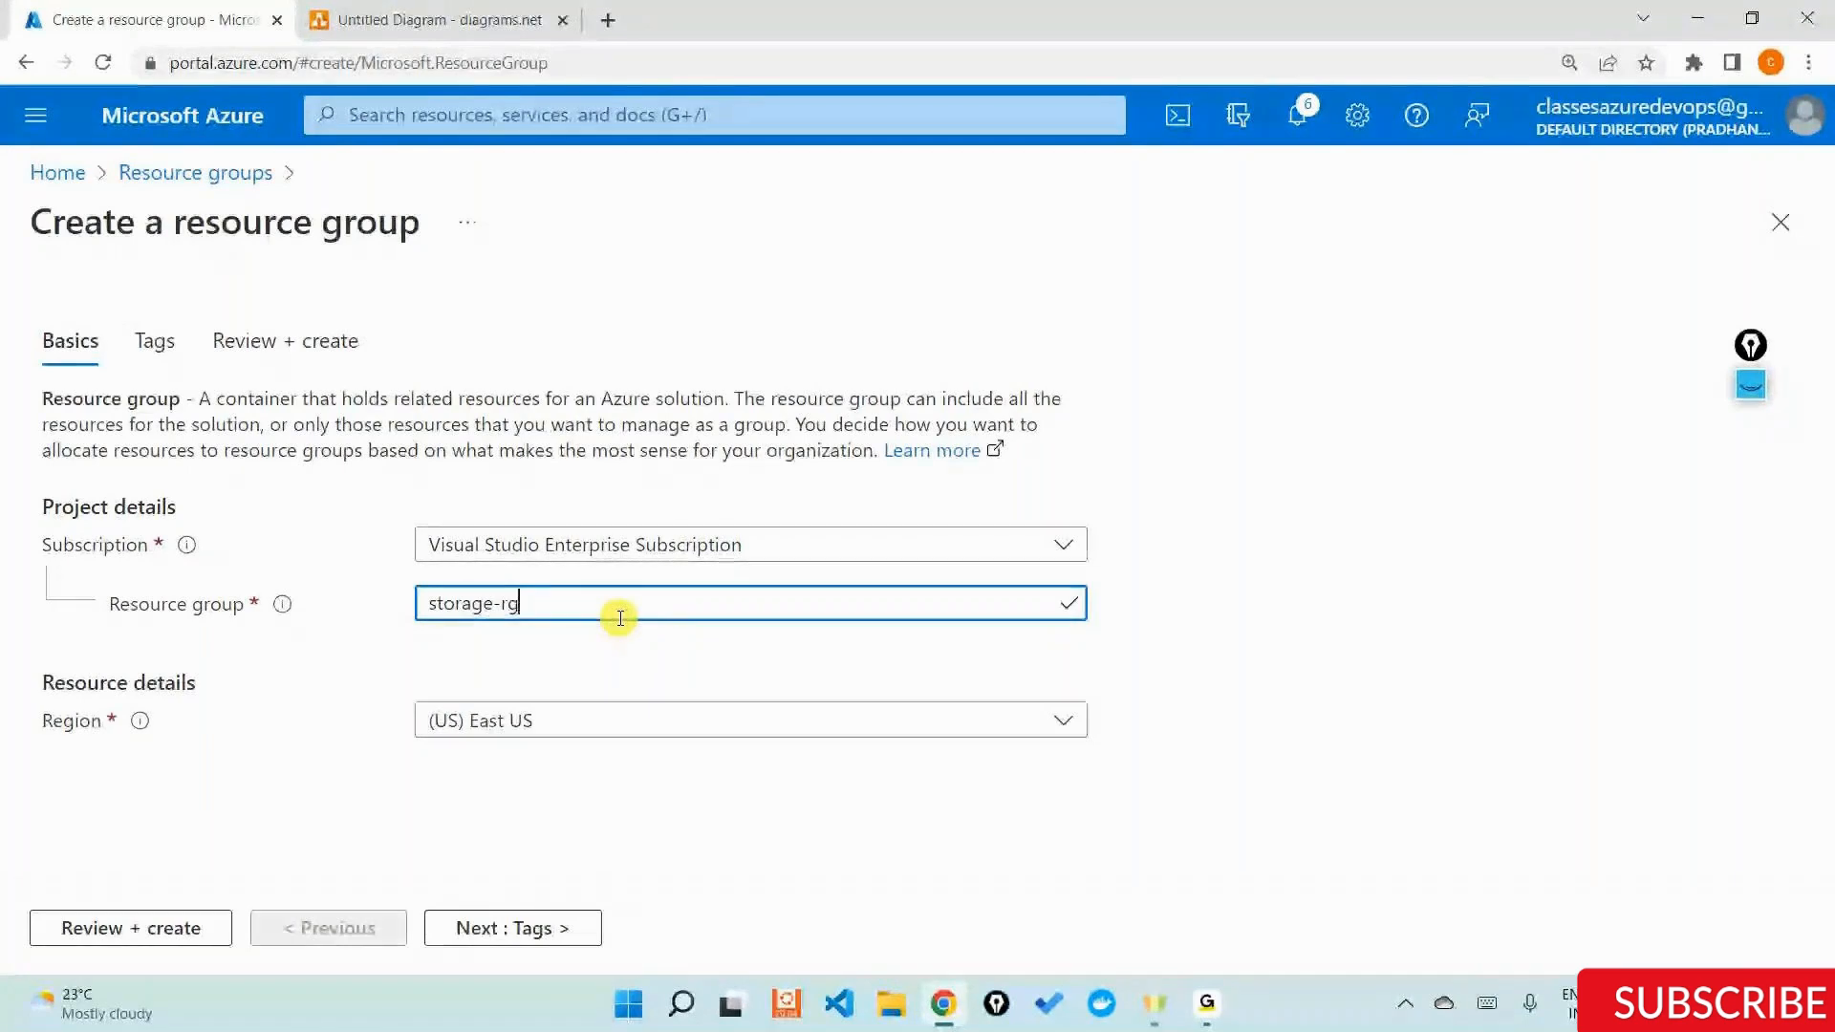
pyautogui.click(575, 737)
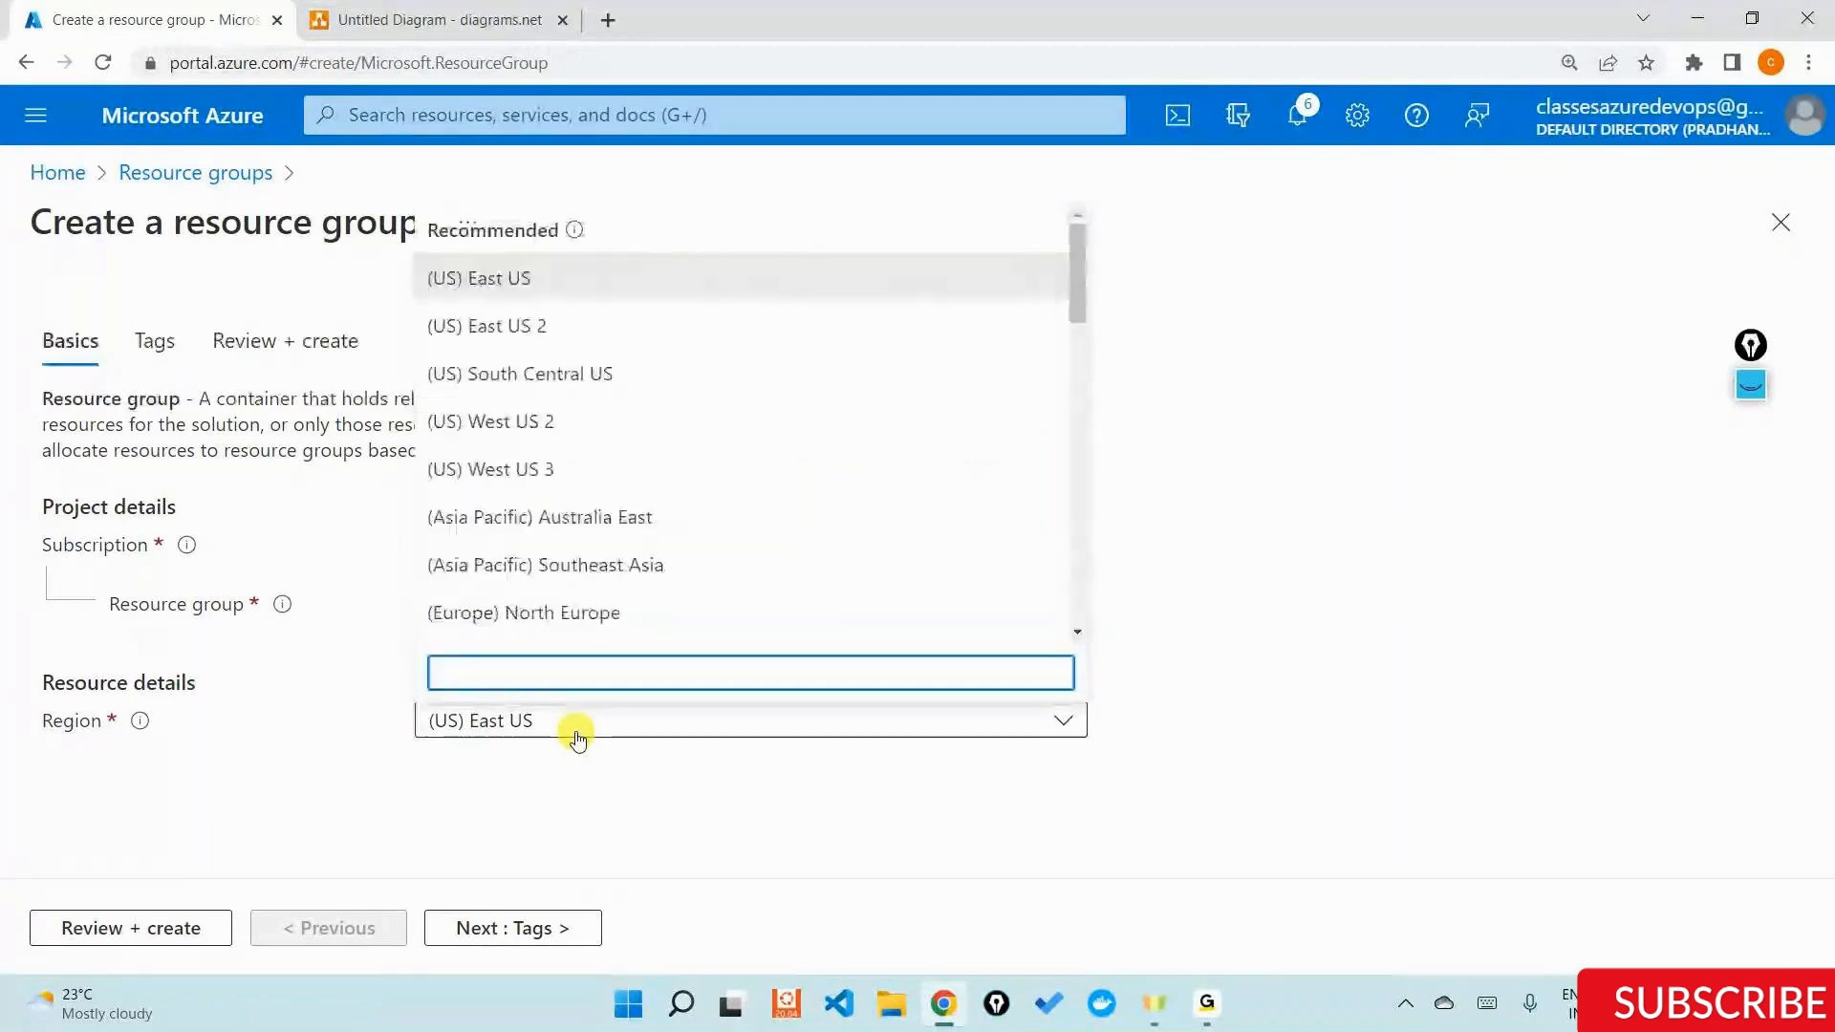
pyautogui.click(534, 335)
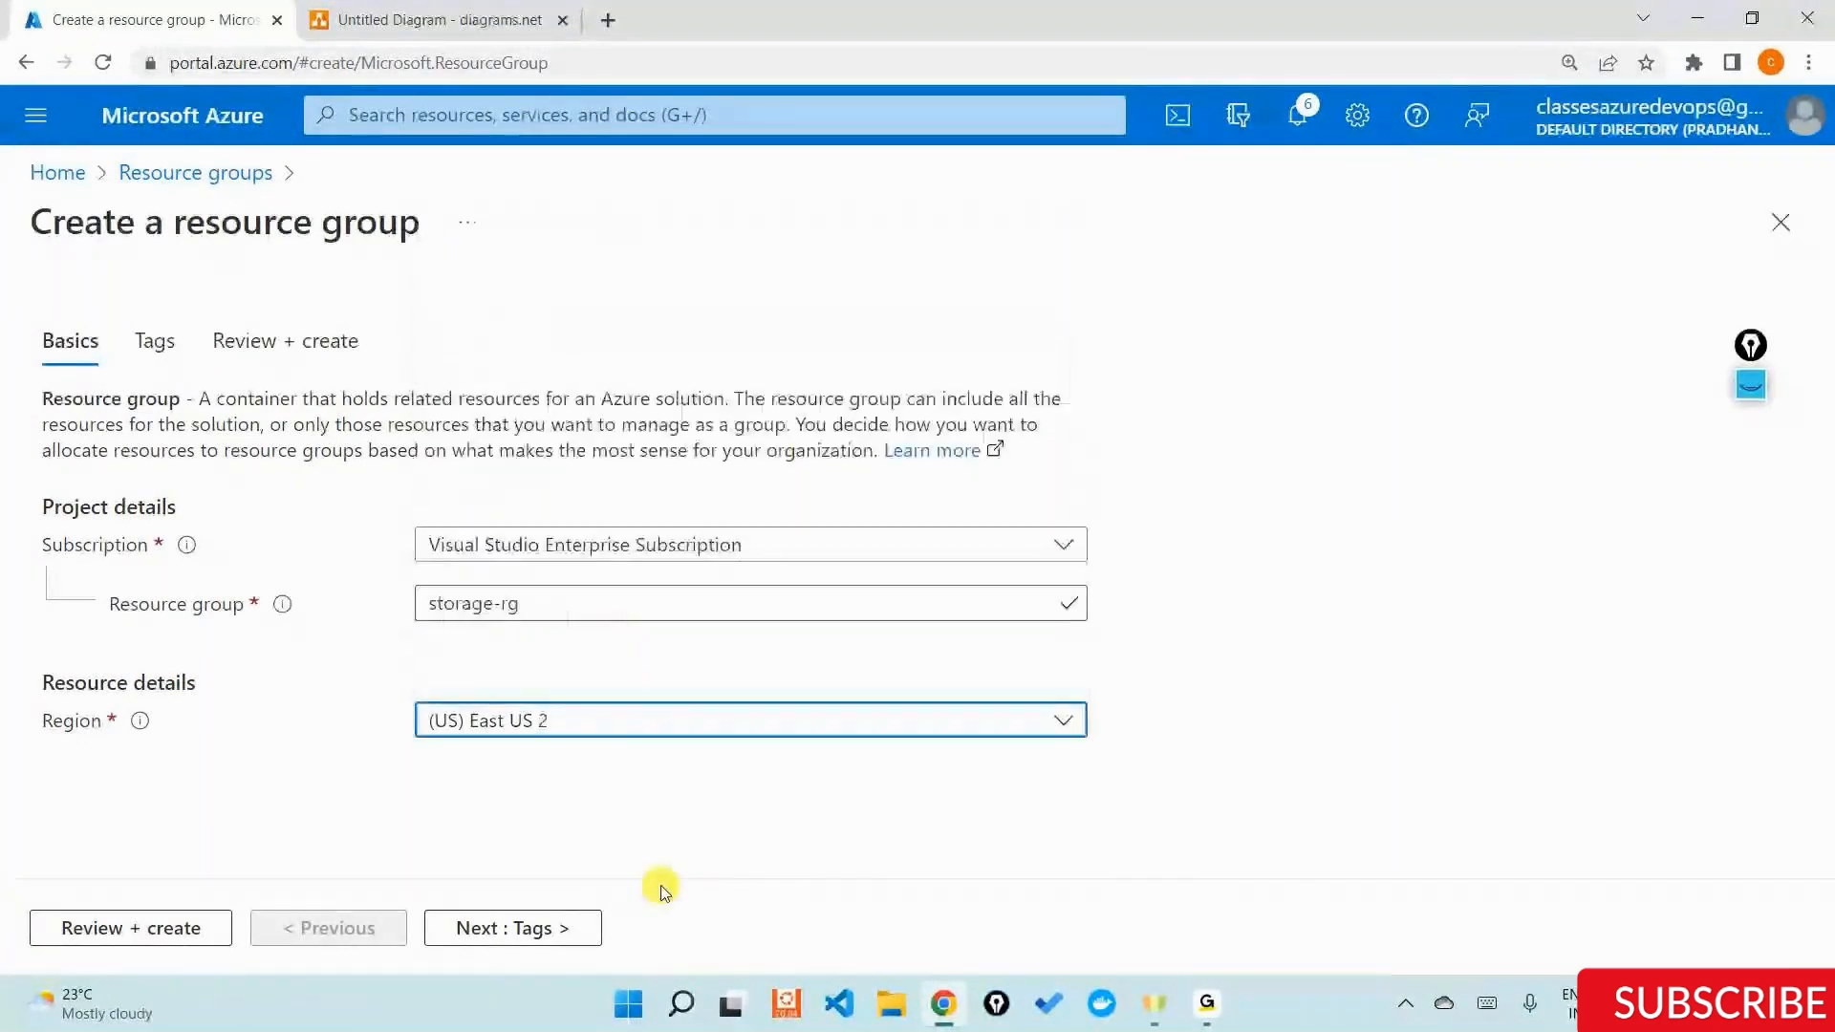
# Add an owner tag with the owner's e-mail address as its value, then review and create the storage-rg resource group.
pyautogui.click(552, 936)
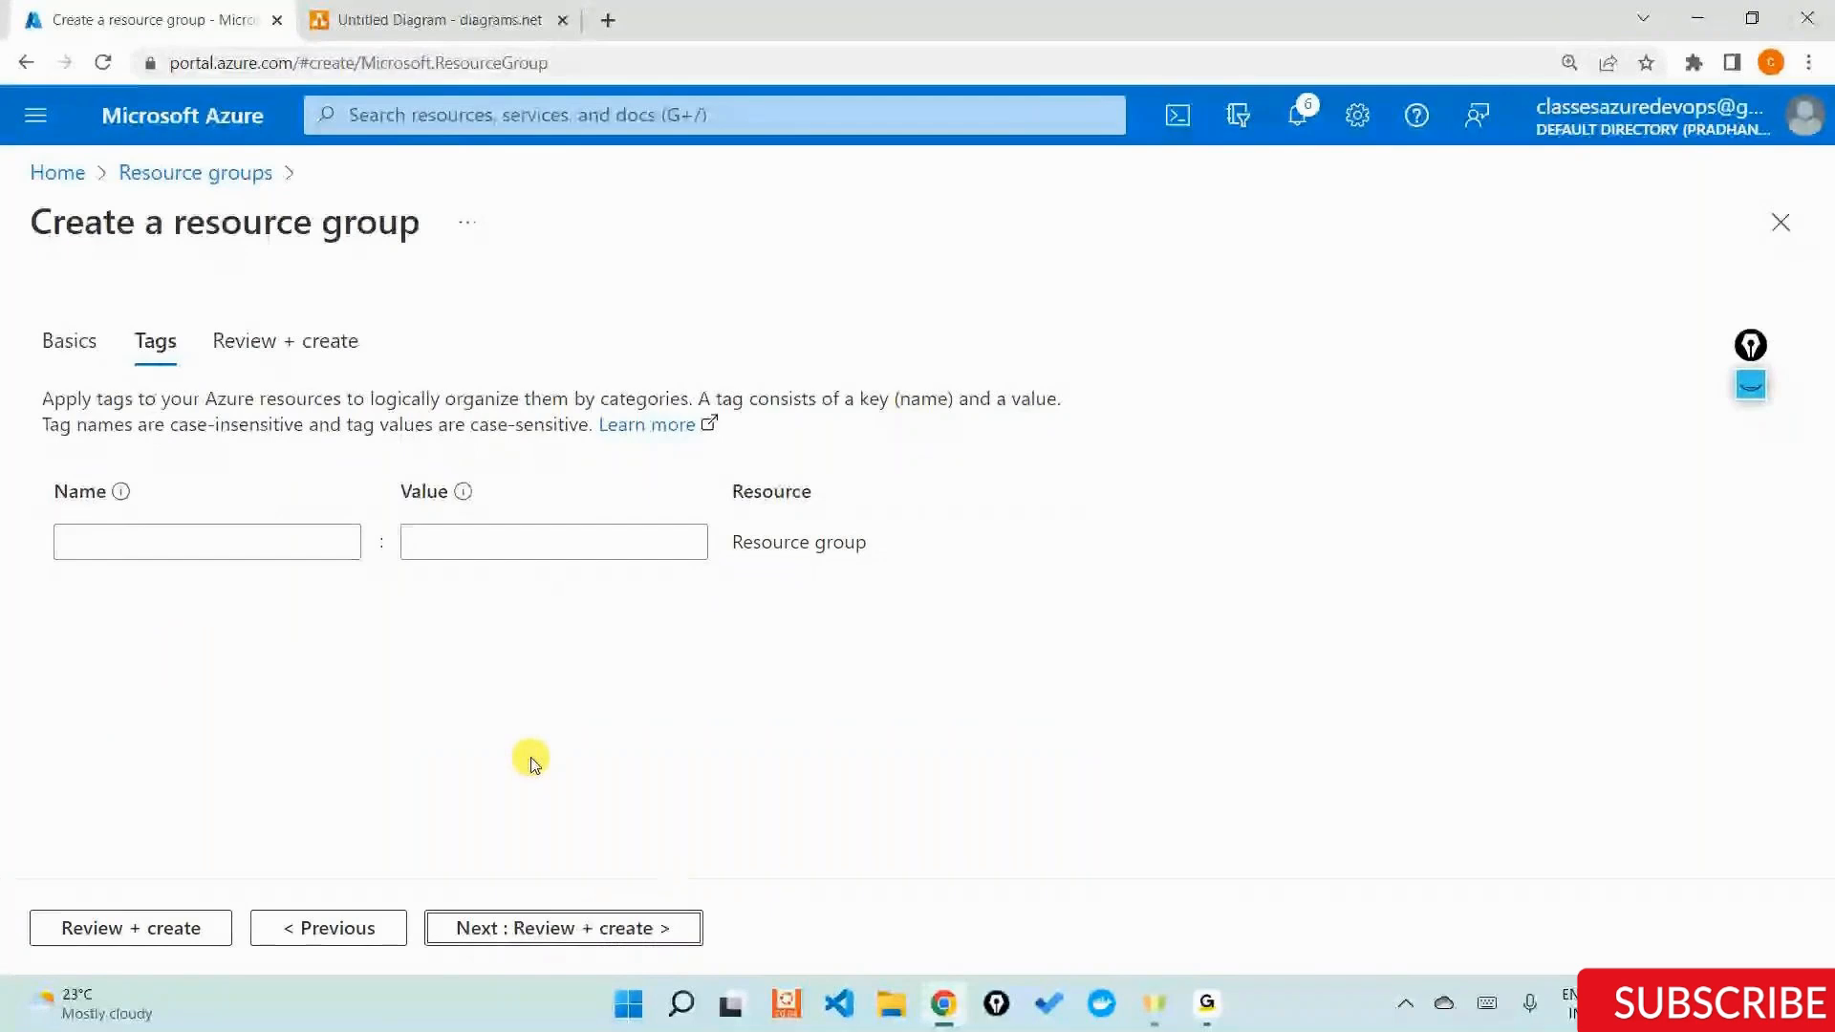
pyautogui.click(265, 539)
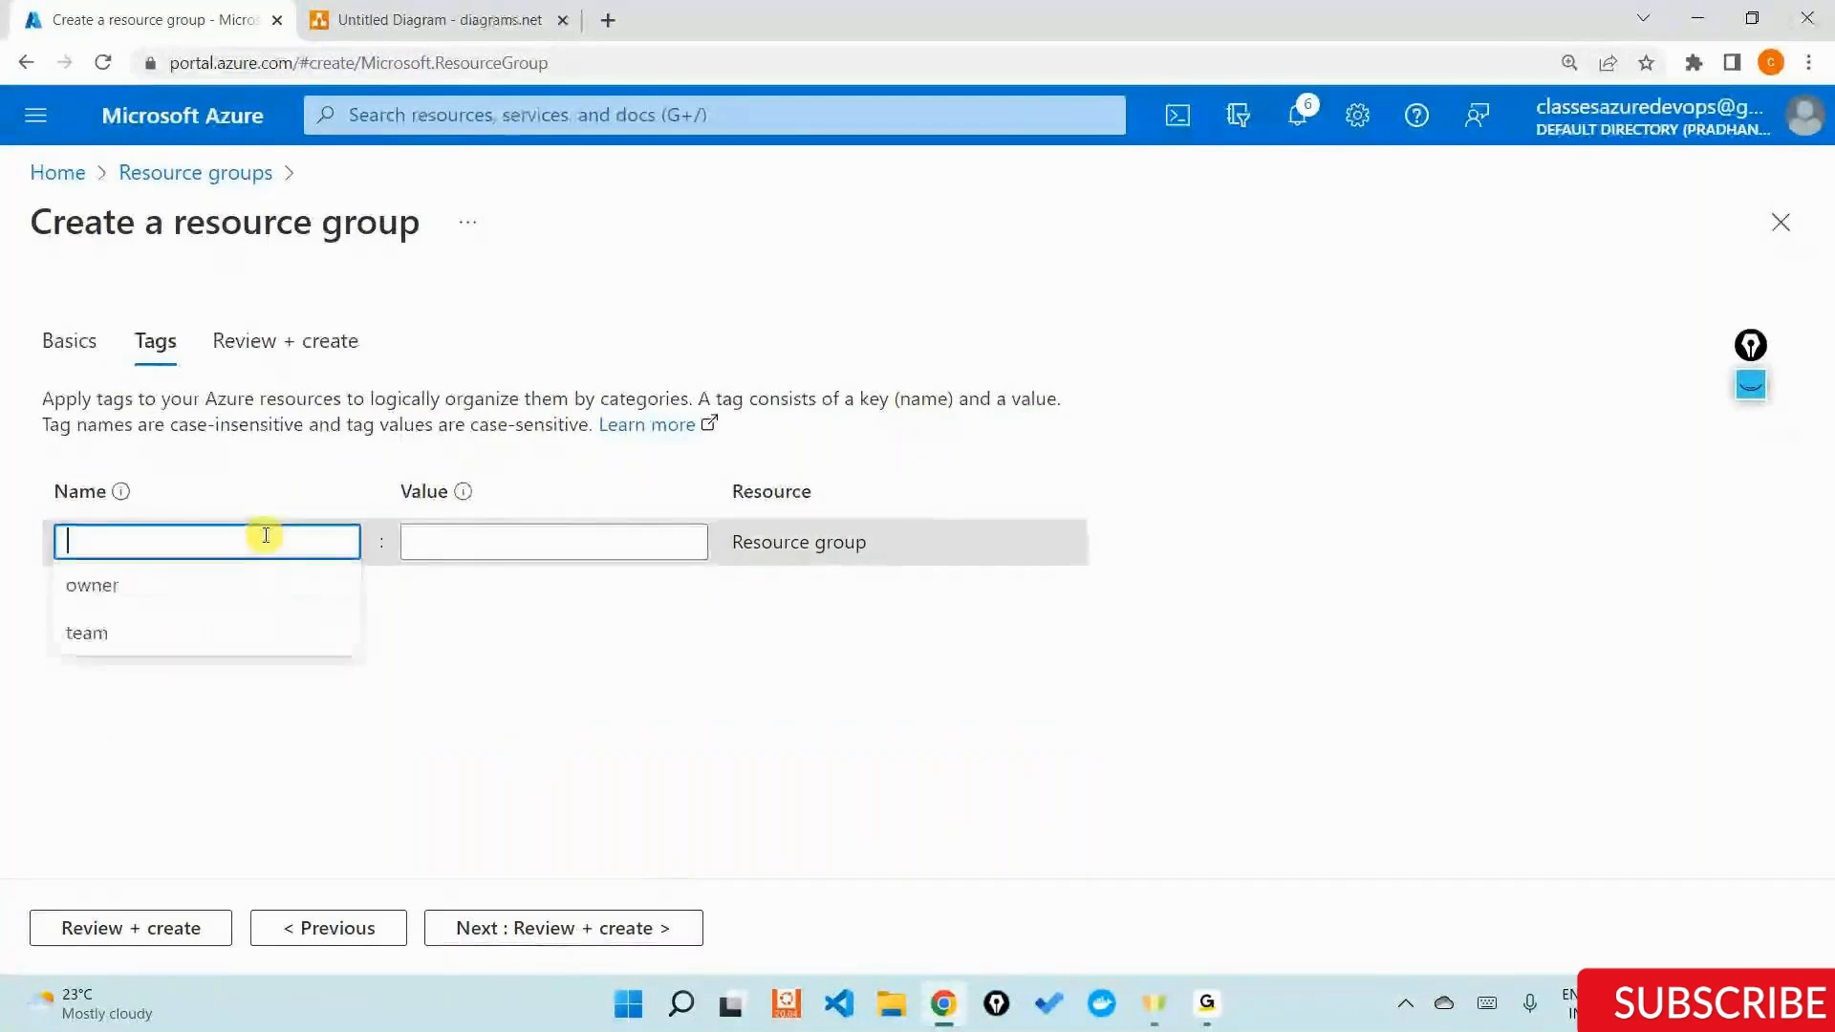
pyautogui.write('owner')
pyautogui.press('Tab')
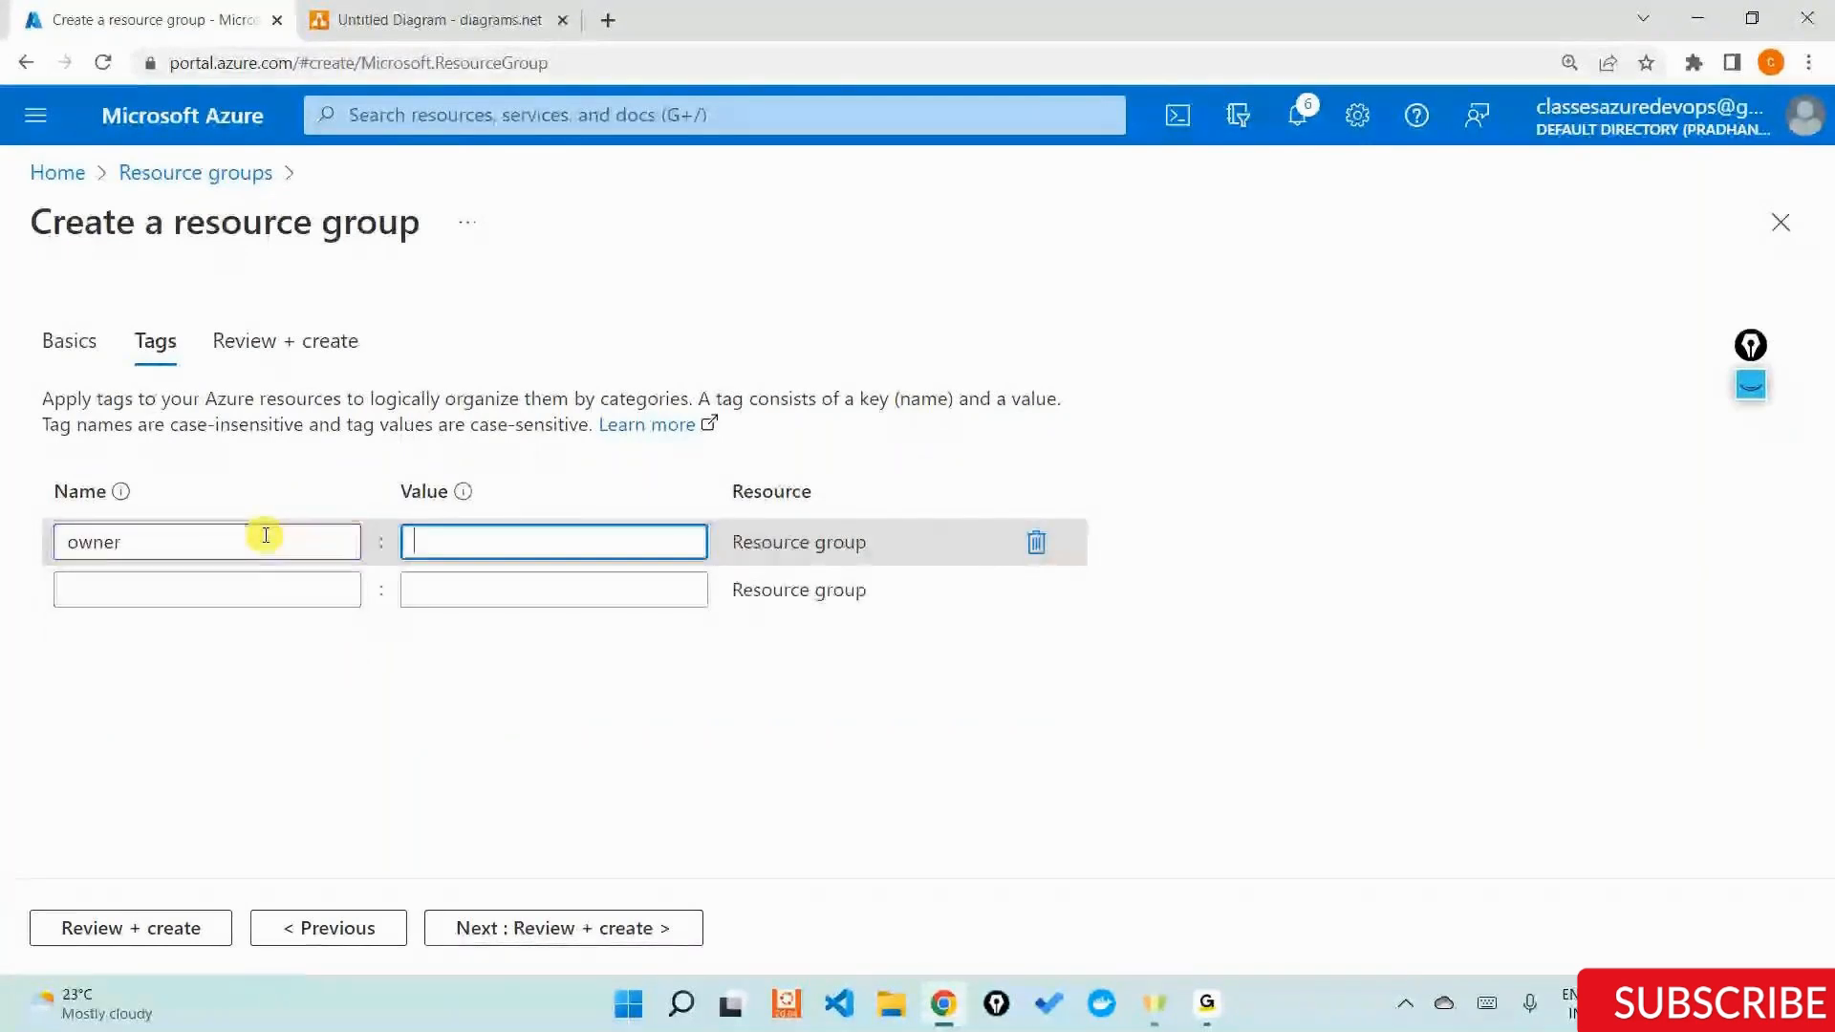
pyautogui.press('Escape')
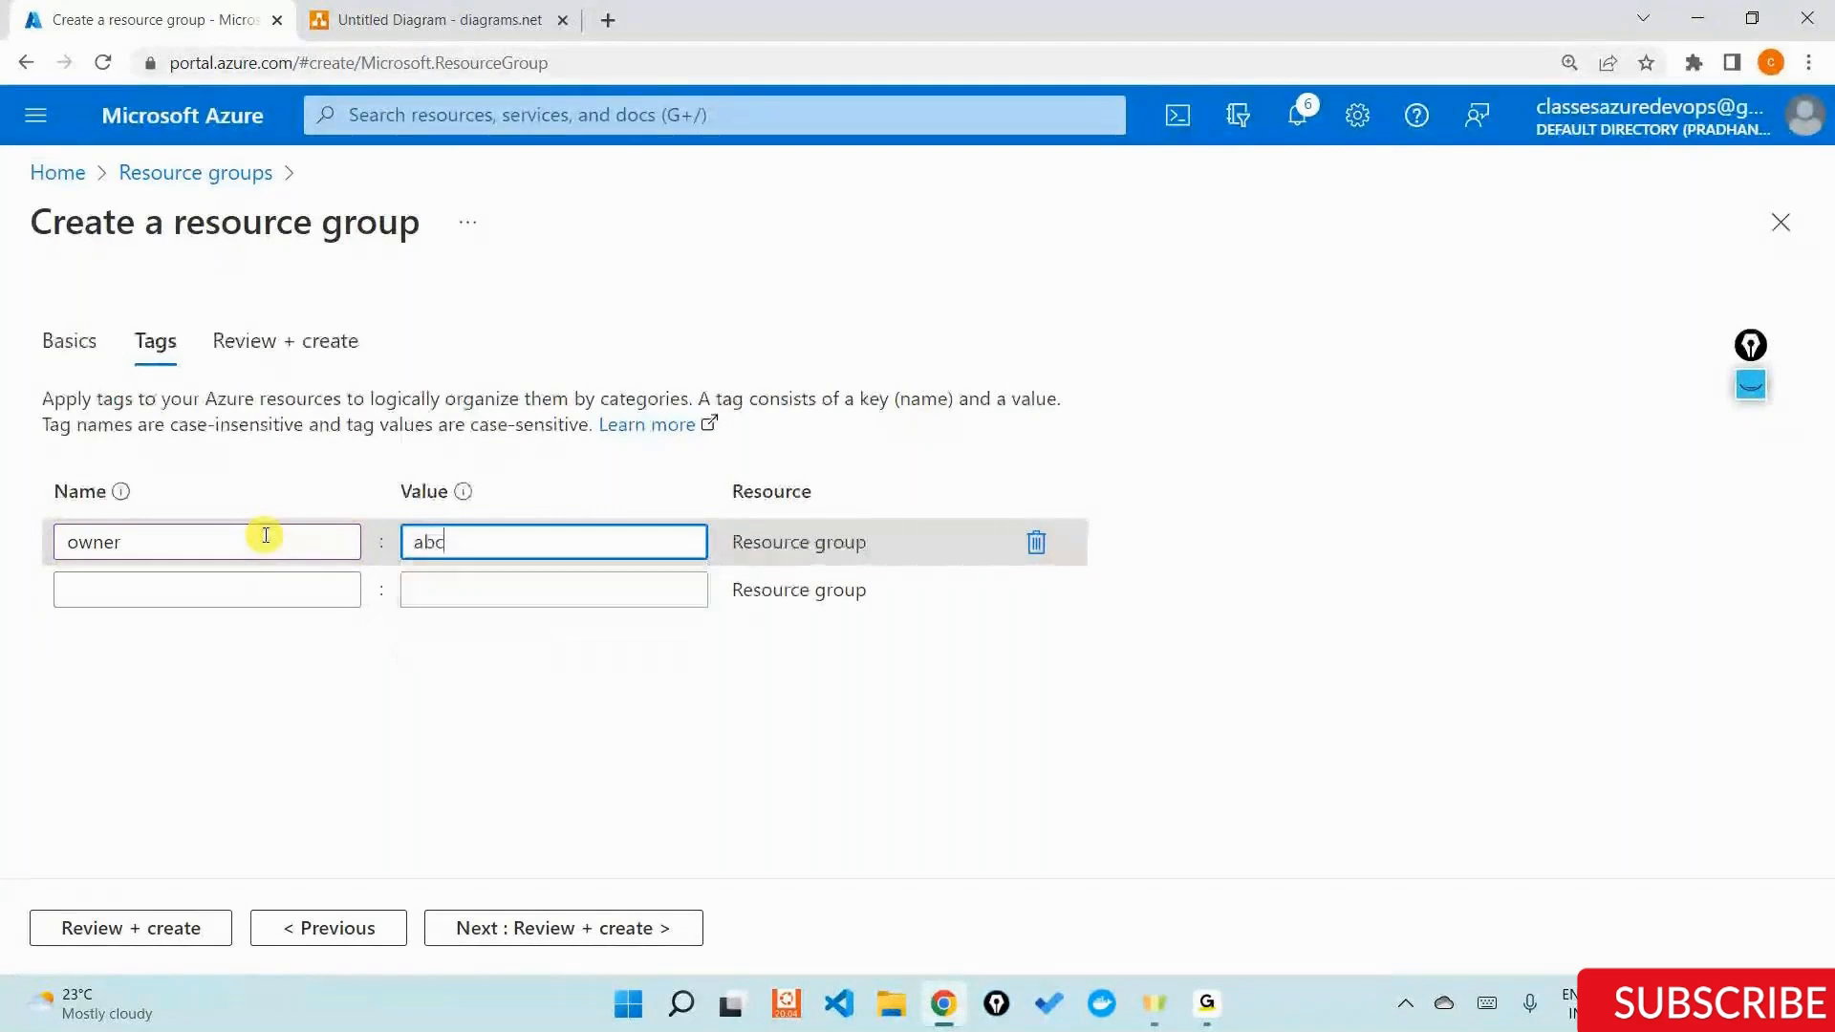
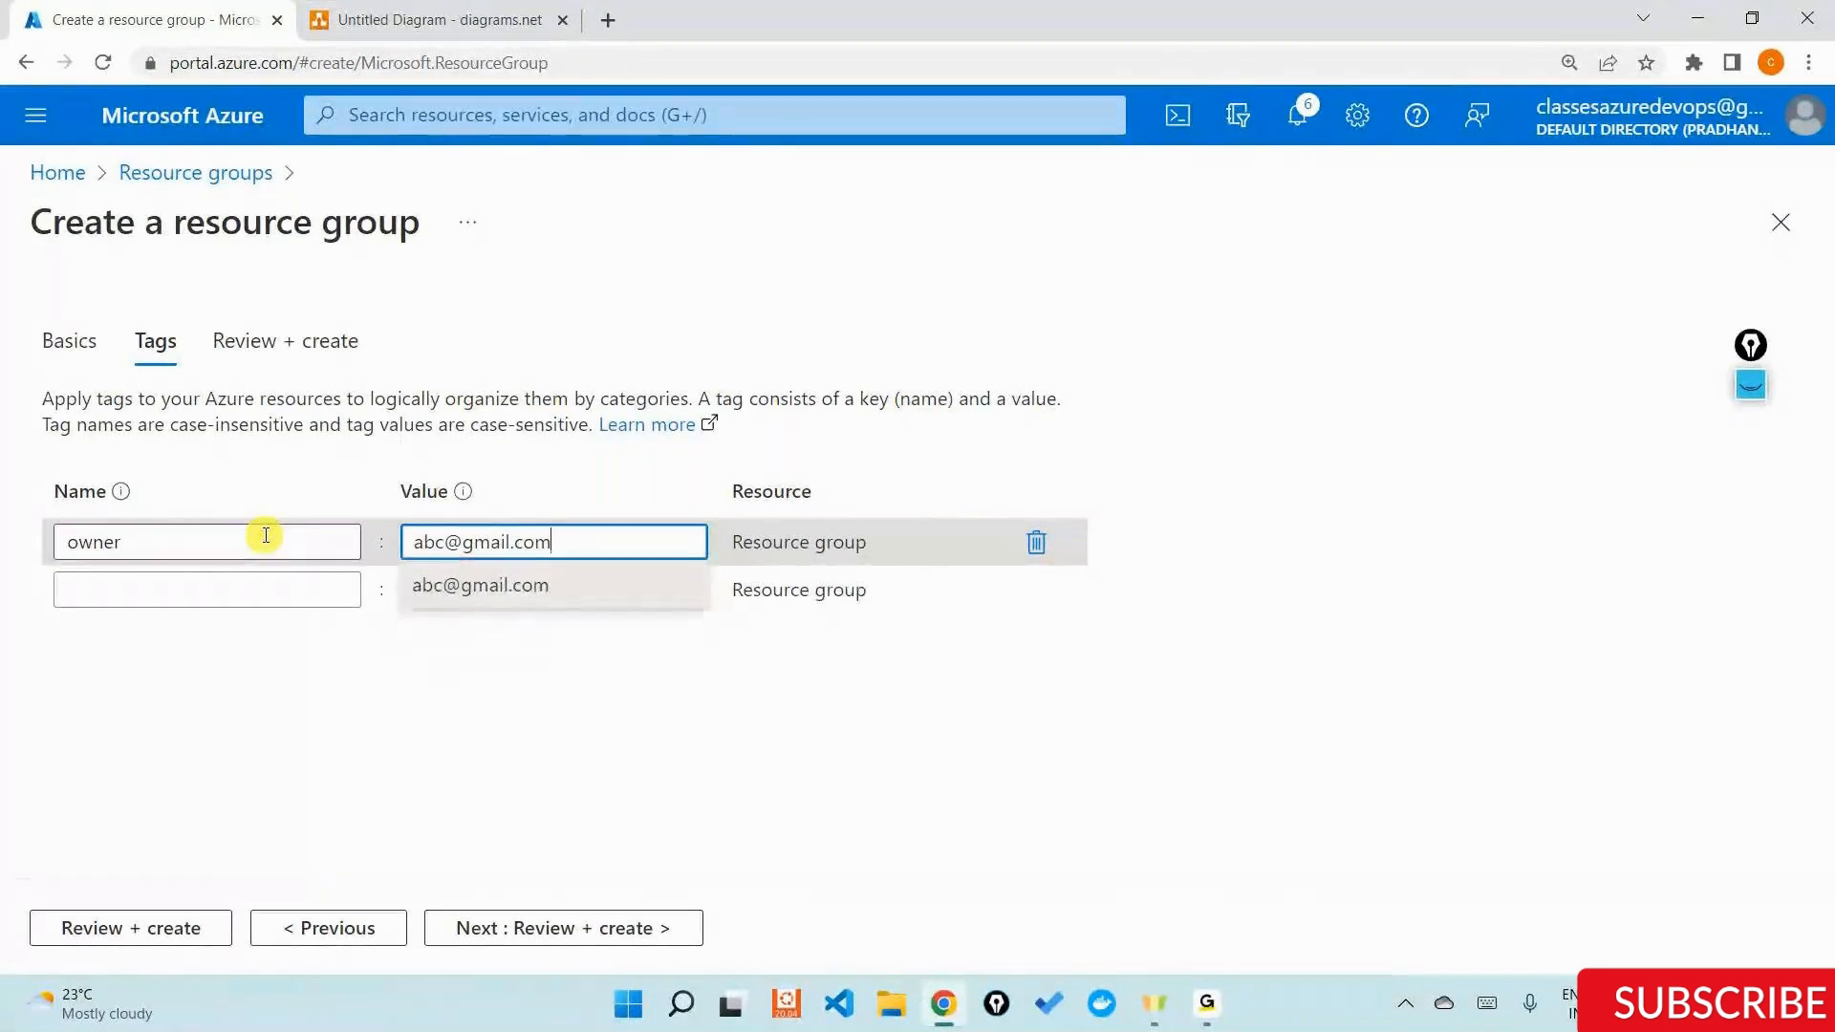
pyautogui.click(533, 927)
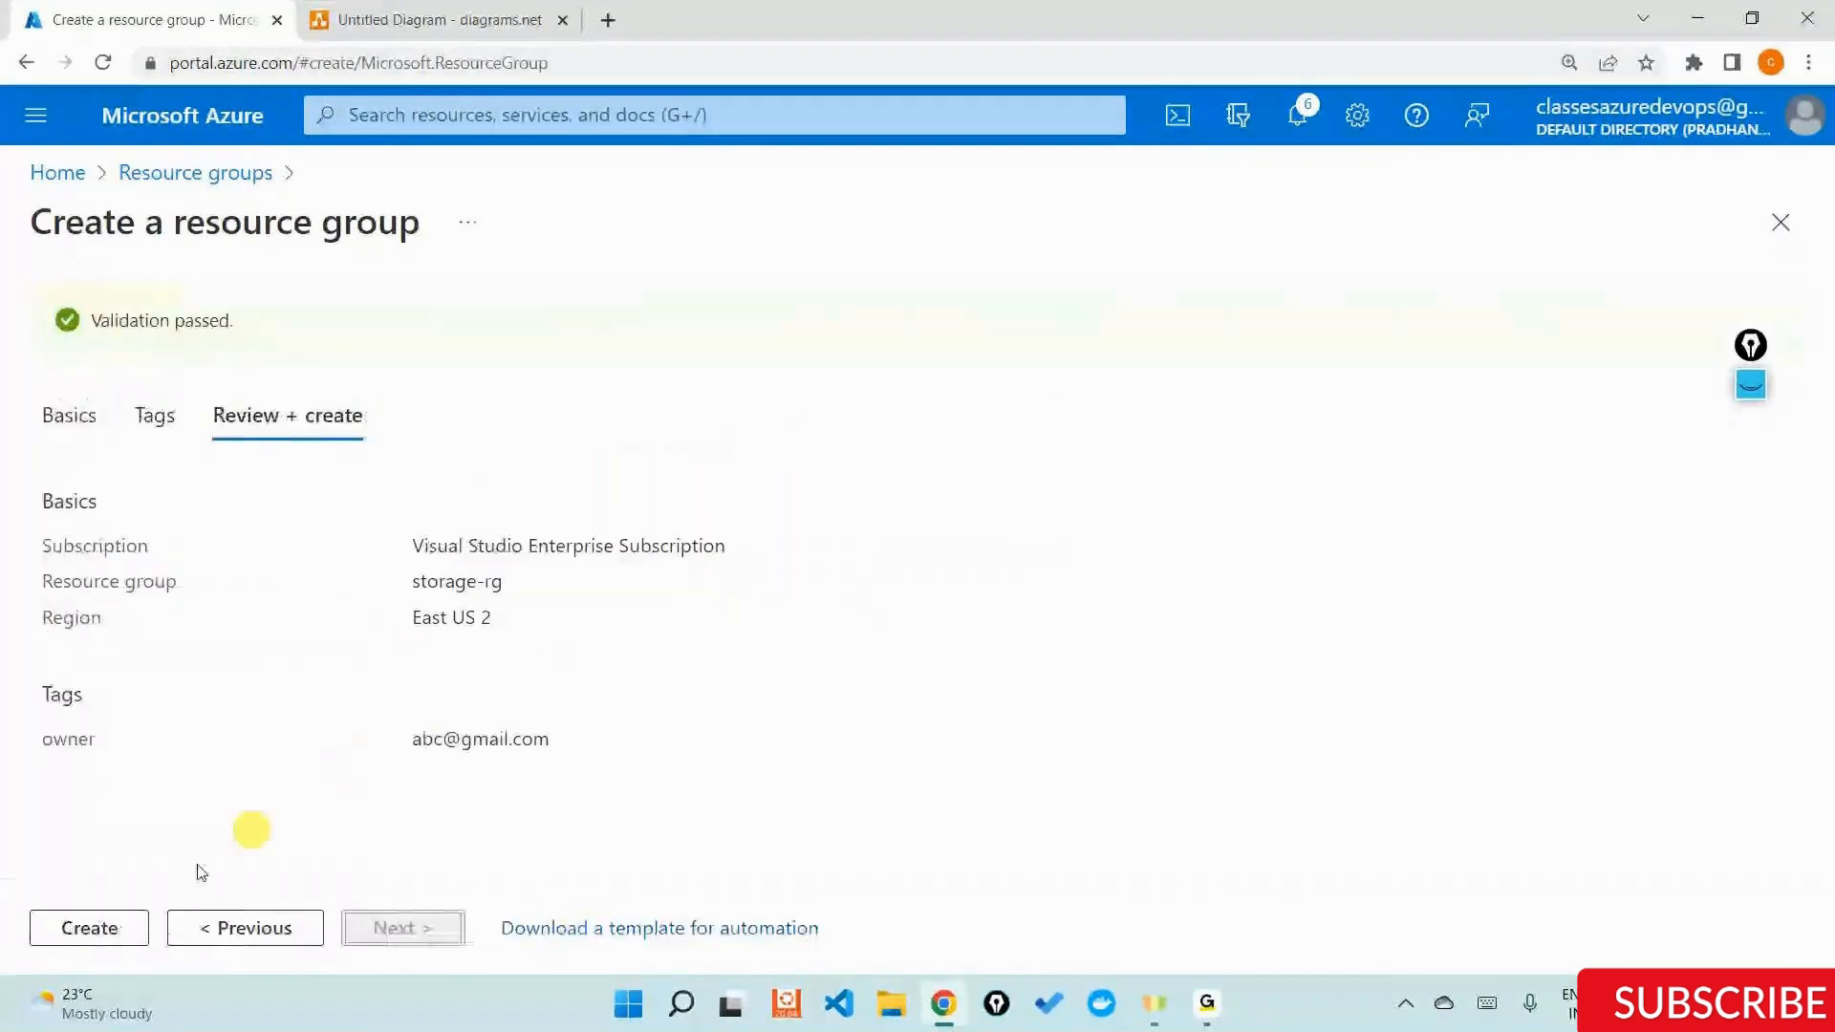
pyautogui.click(62, 937)
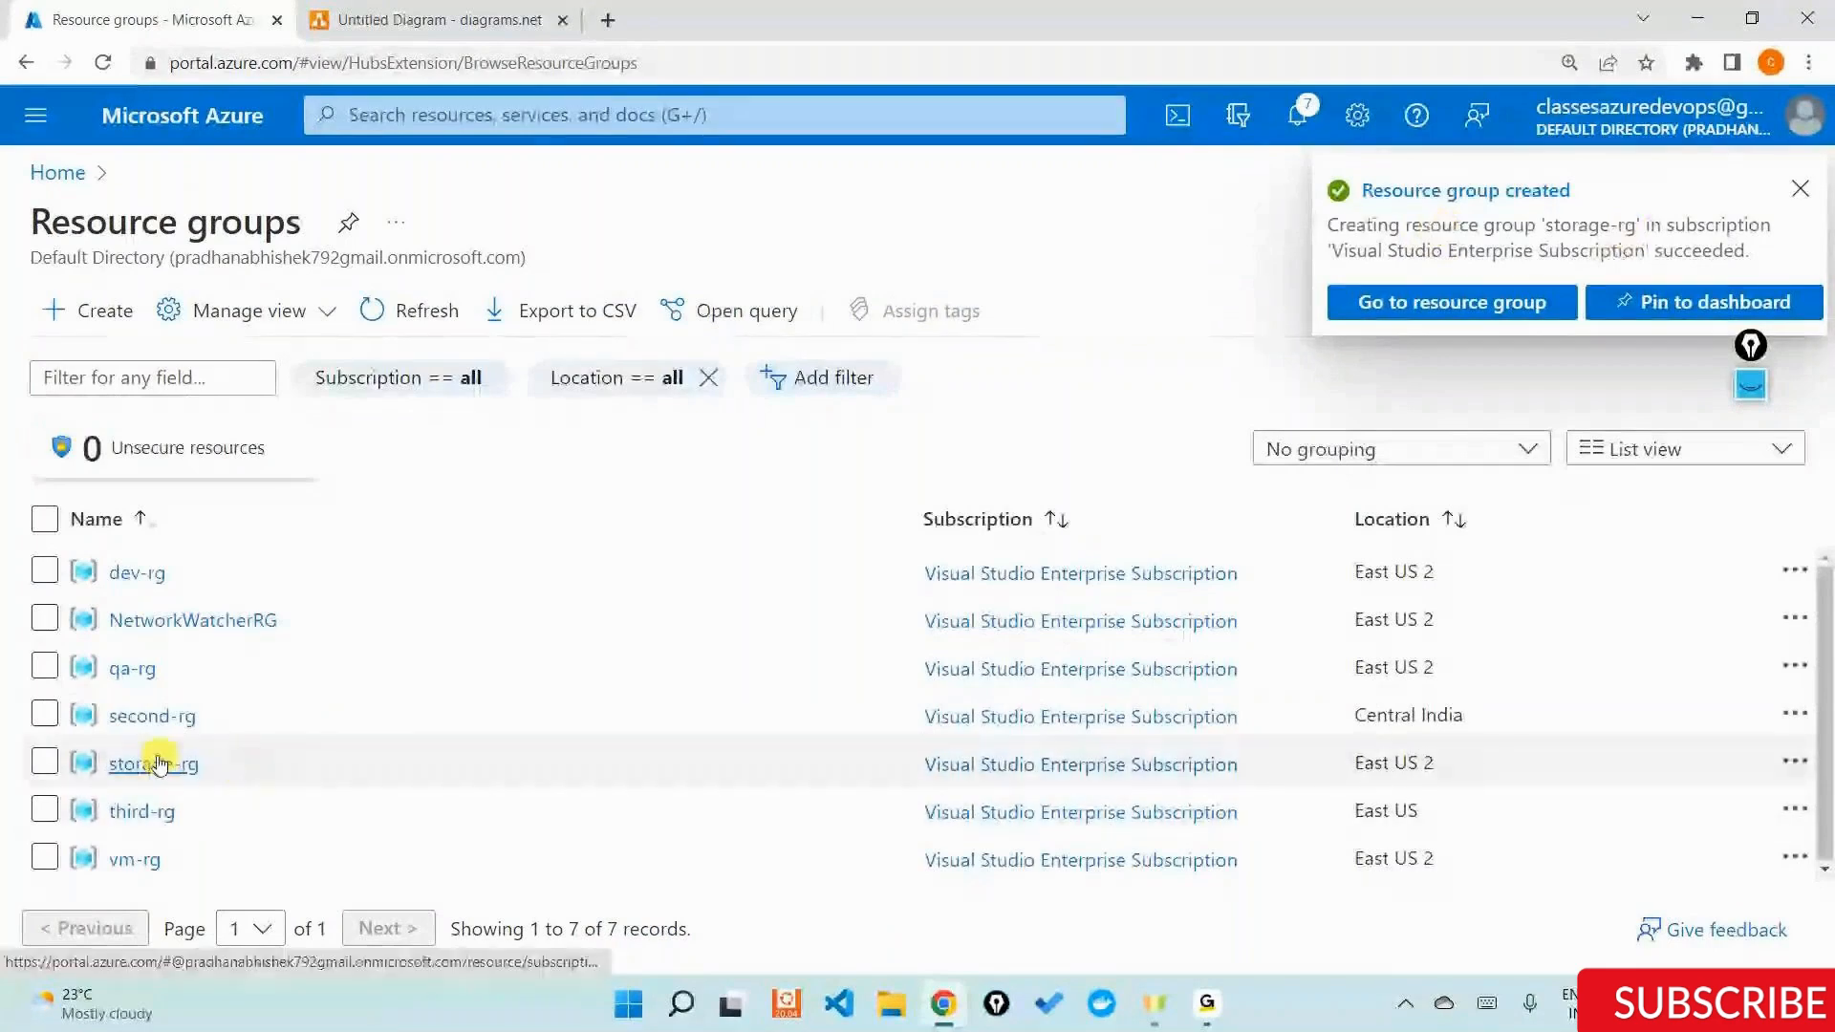
# Open the storage-rg resource group and start creating a storage account resource from it.
pyautogui.click(159, 764)
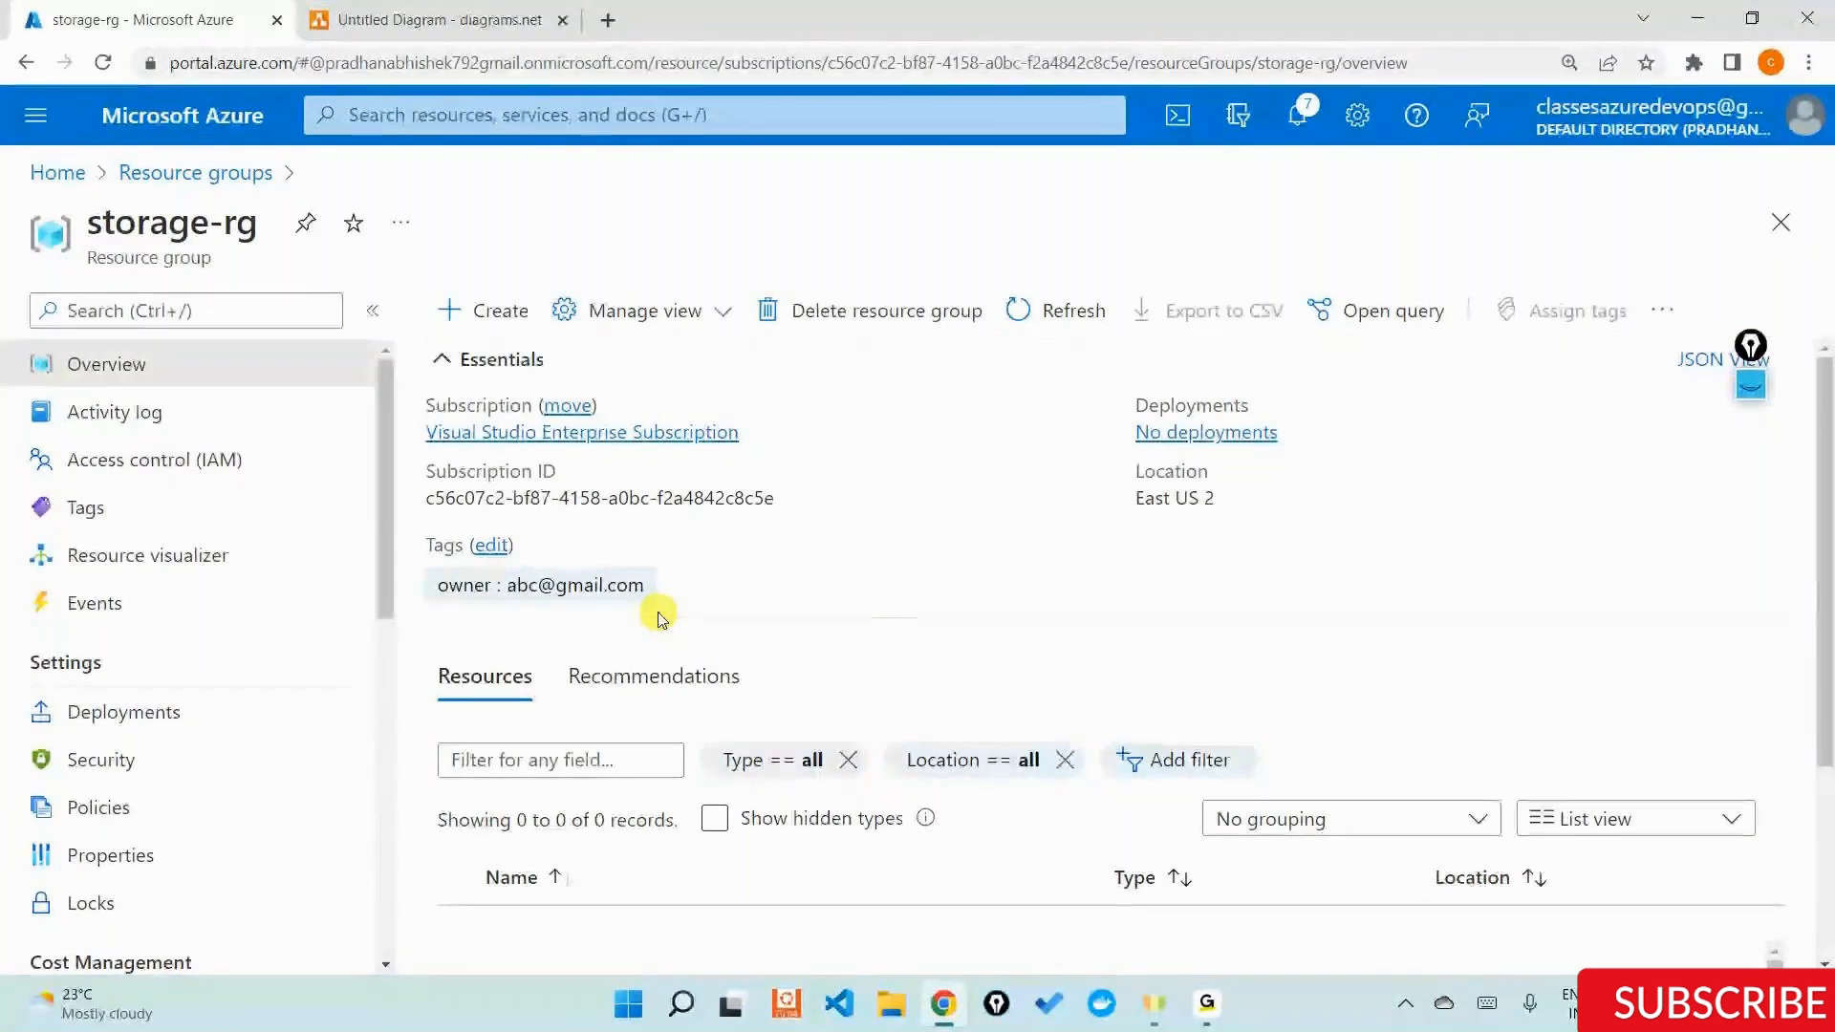
pyautogui.click(475, 325)
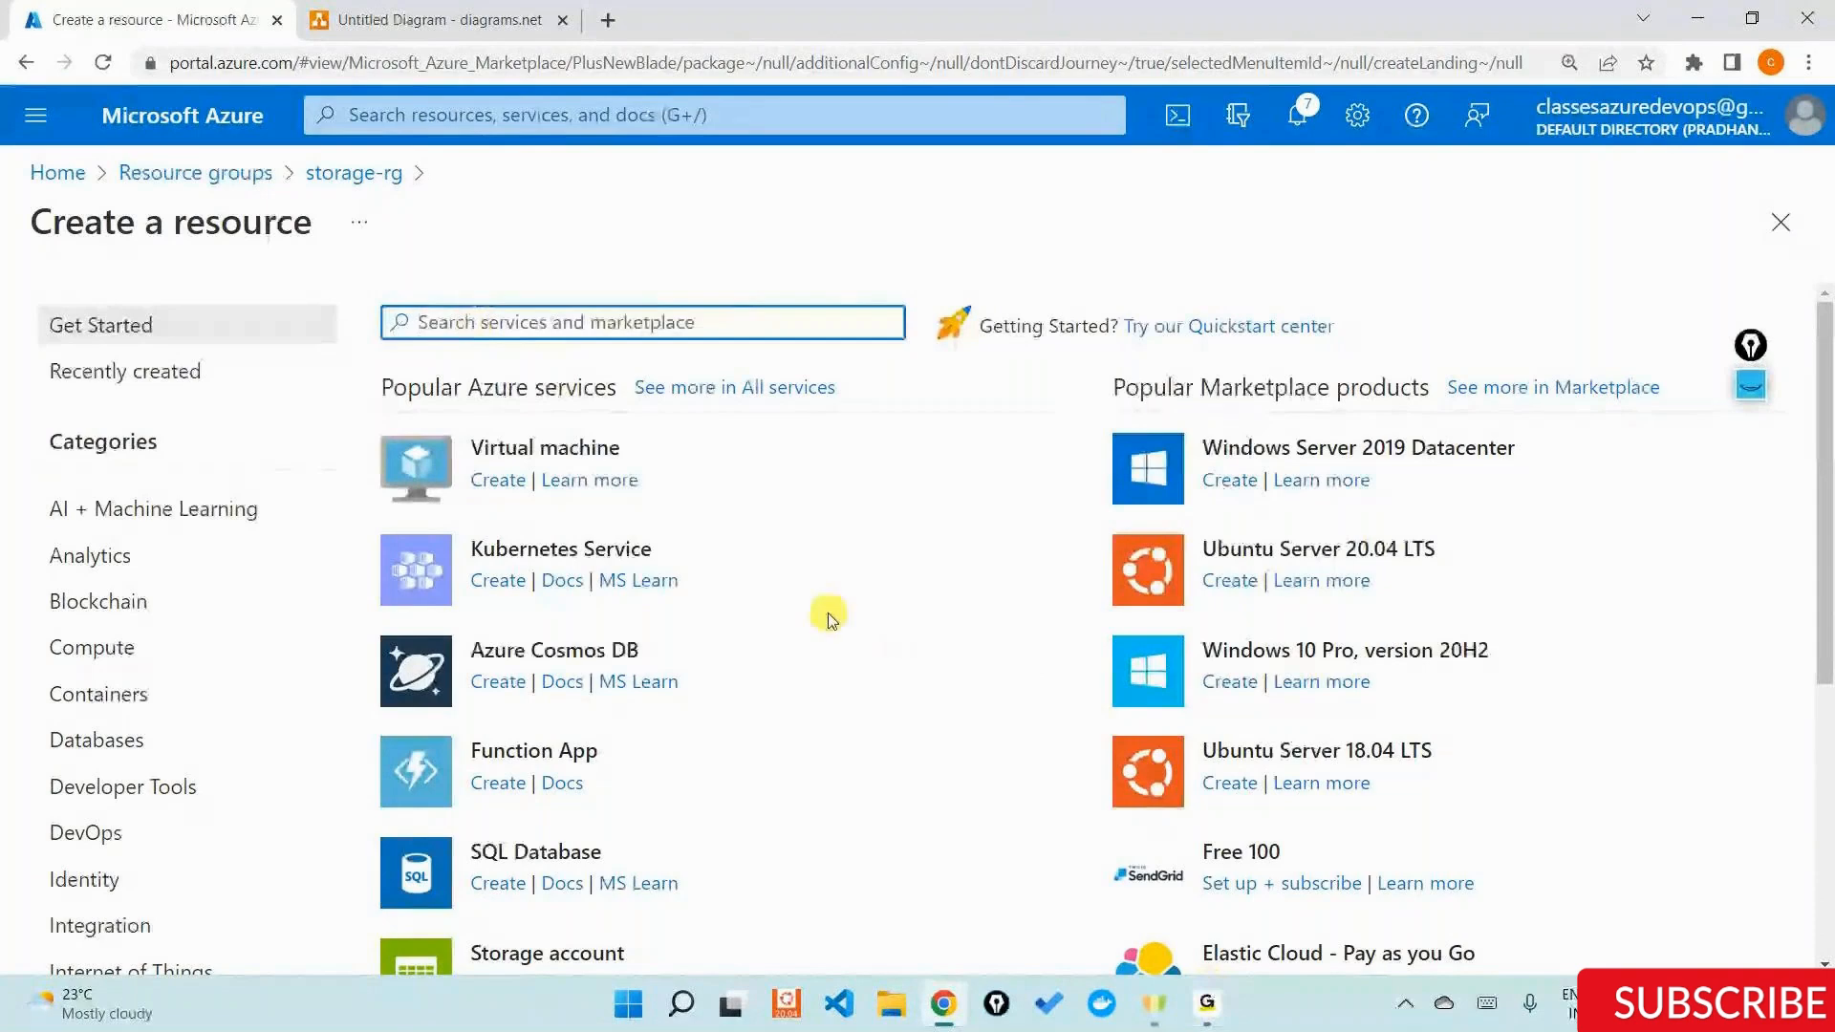
pyautogui.scroll(-3, 828, 615)
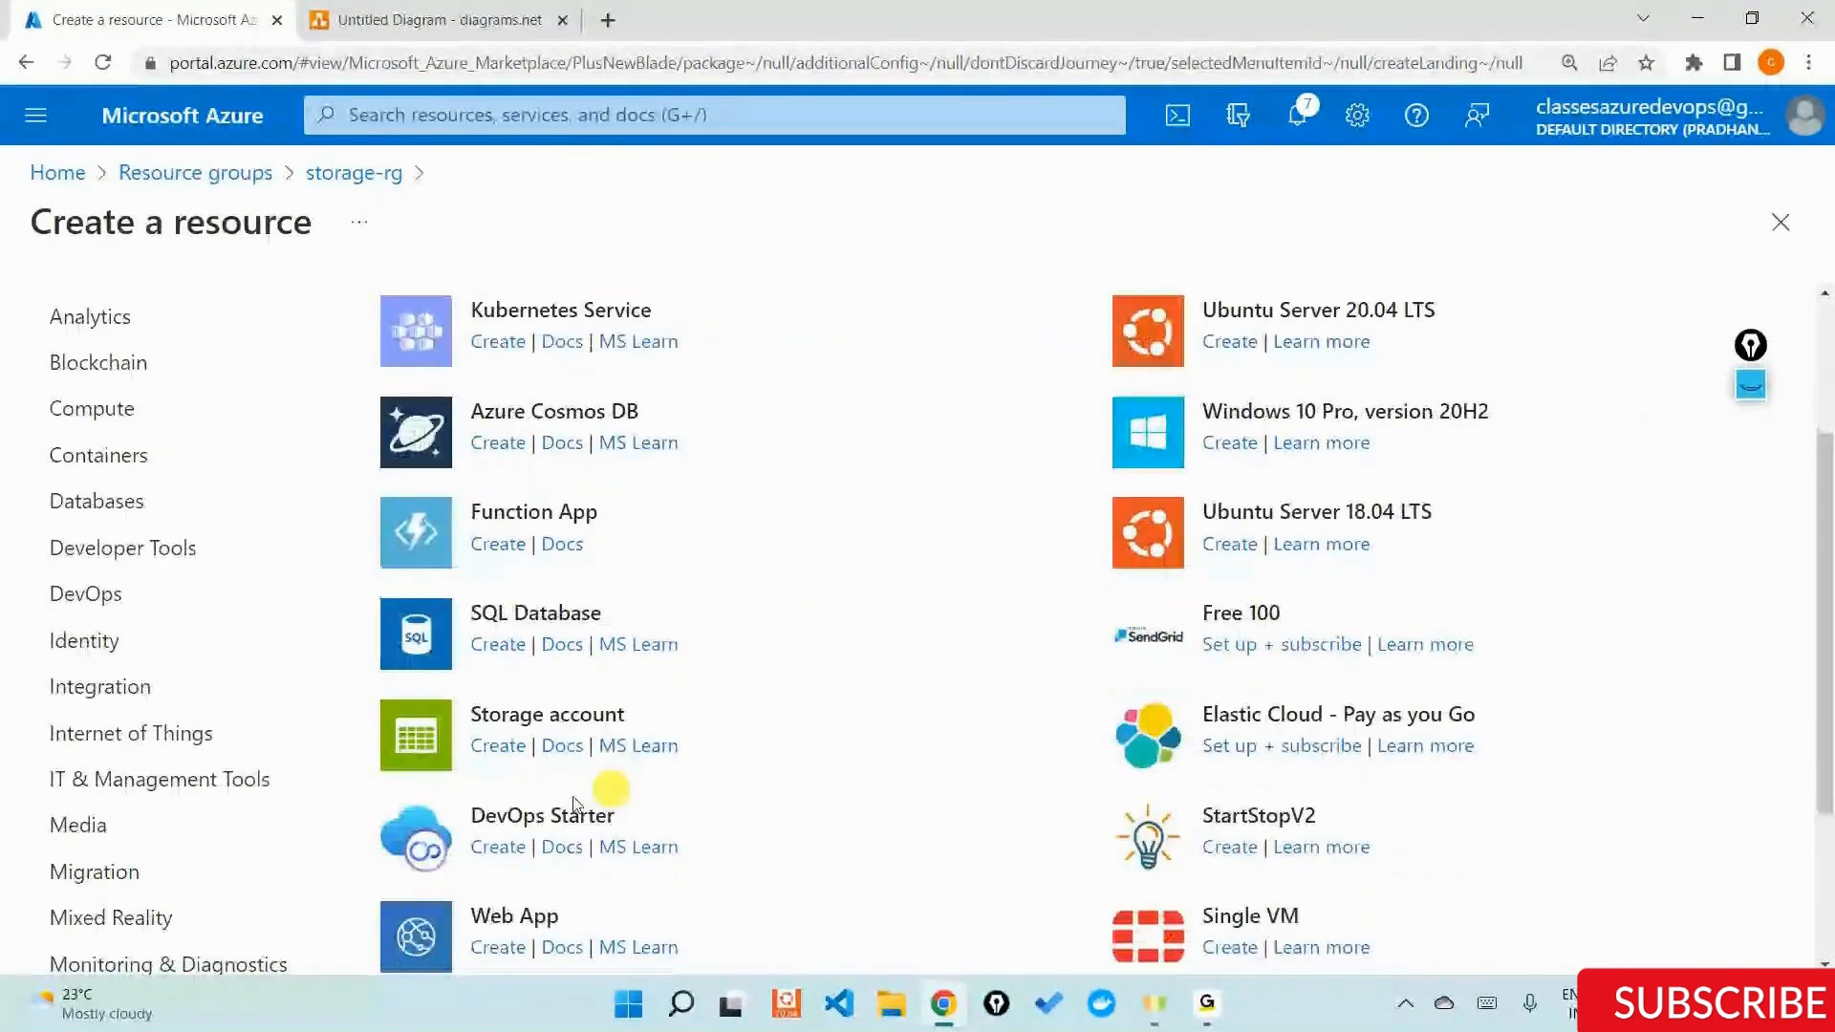
pyautogui.click(523, 712)
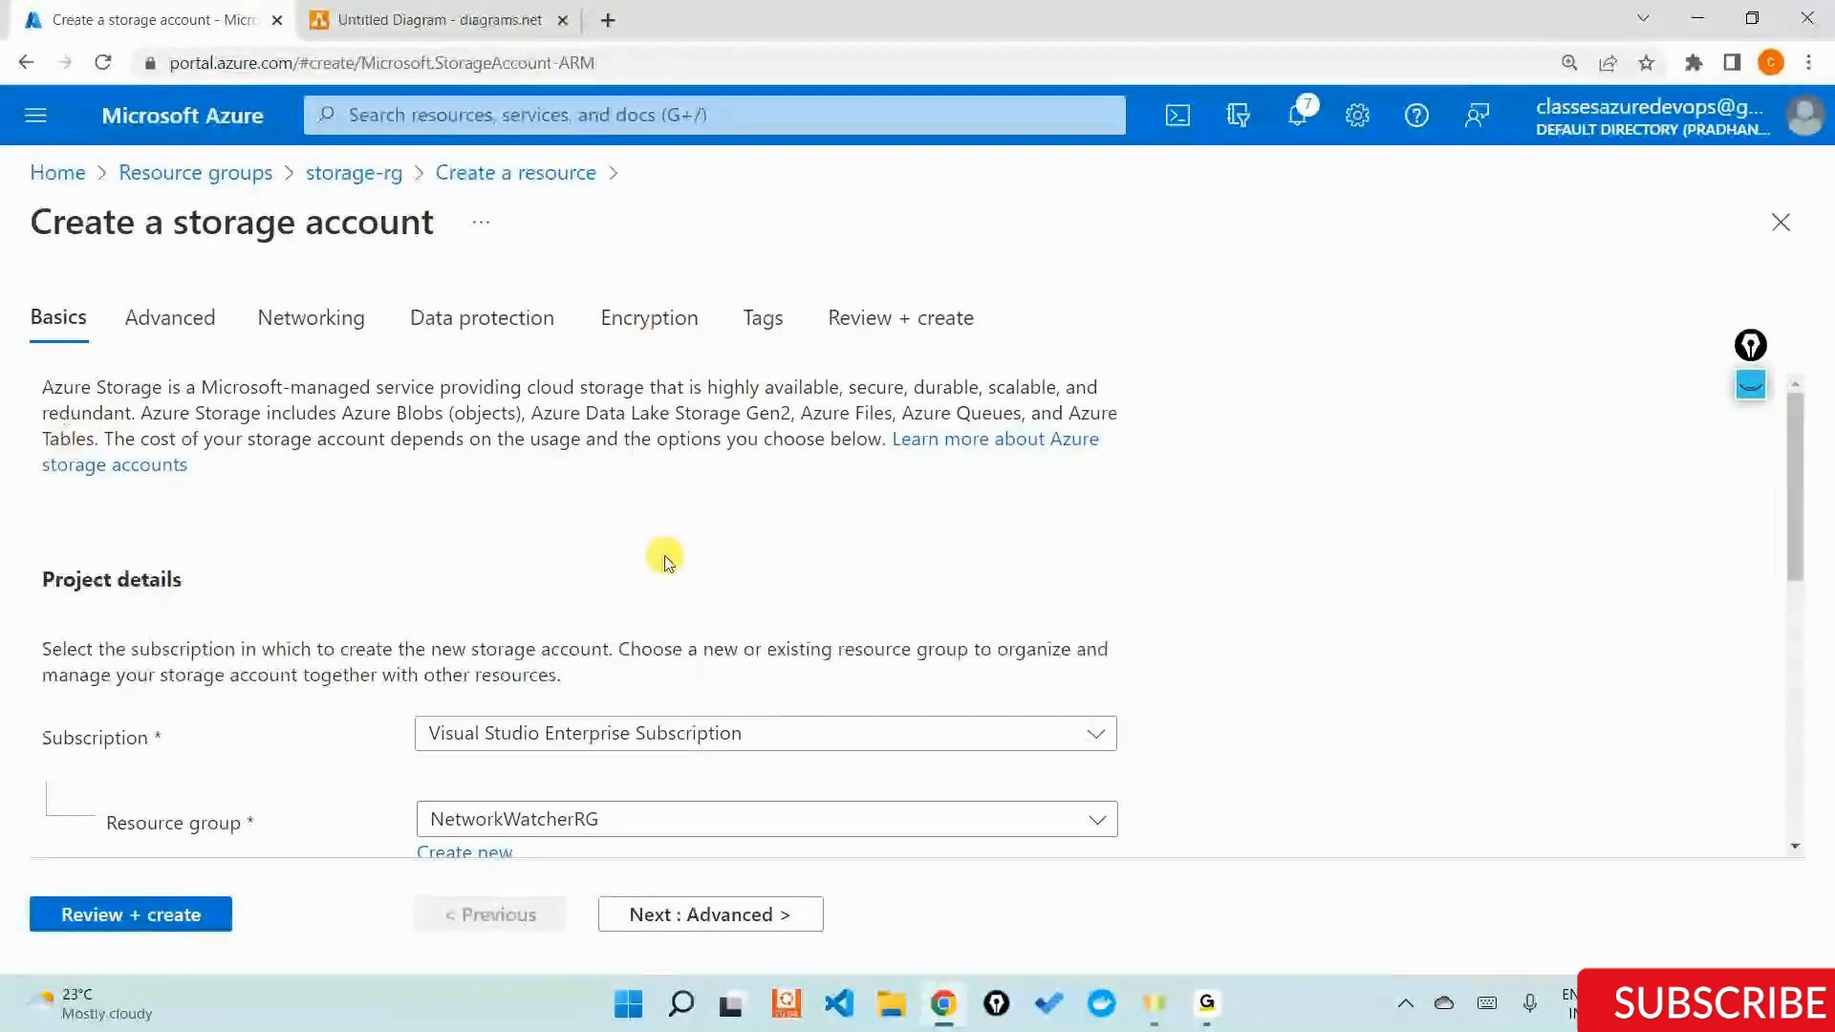
# Examine the Project details instructions and Subscription field of the storage account form, and compare them with the access flow in the diagram.
pyautogui.scroll(-1, 669, 562)
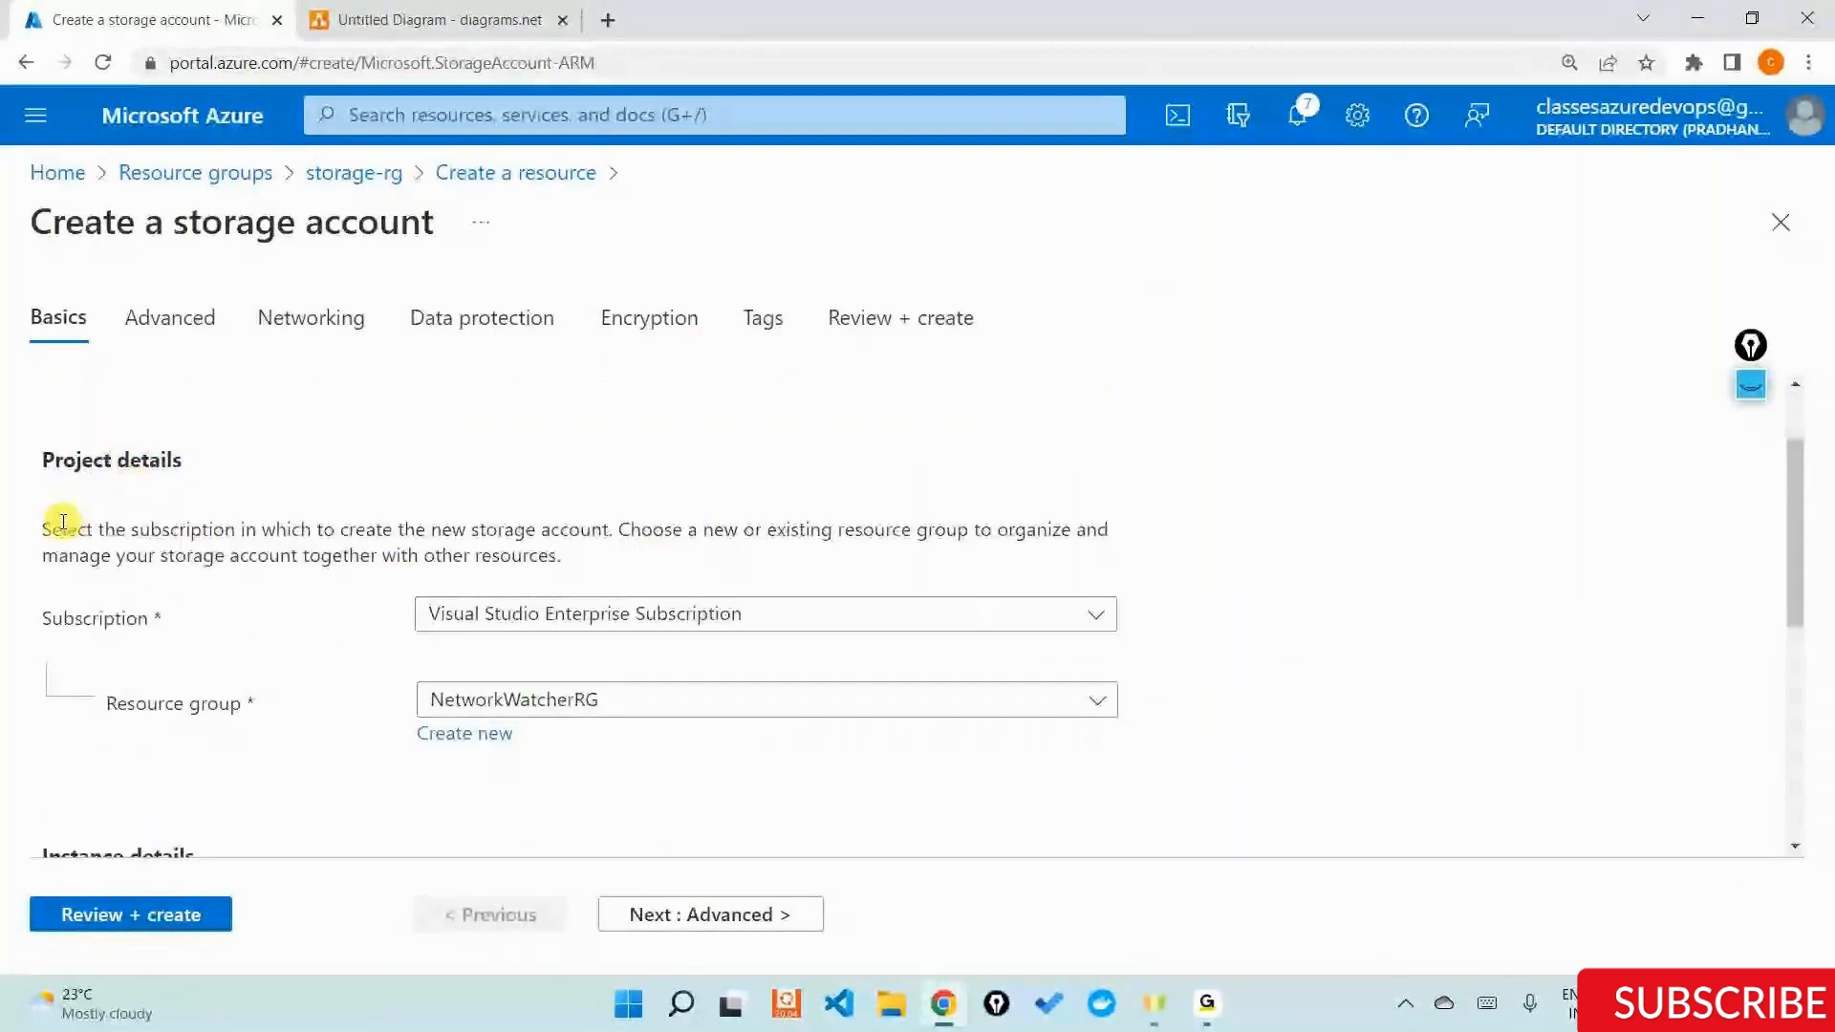
pyautogui.moveTo(46, 530); pyautogui.dragTo(208, 525)
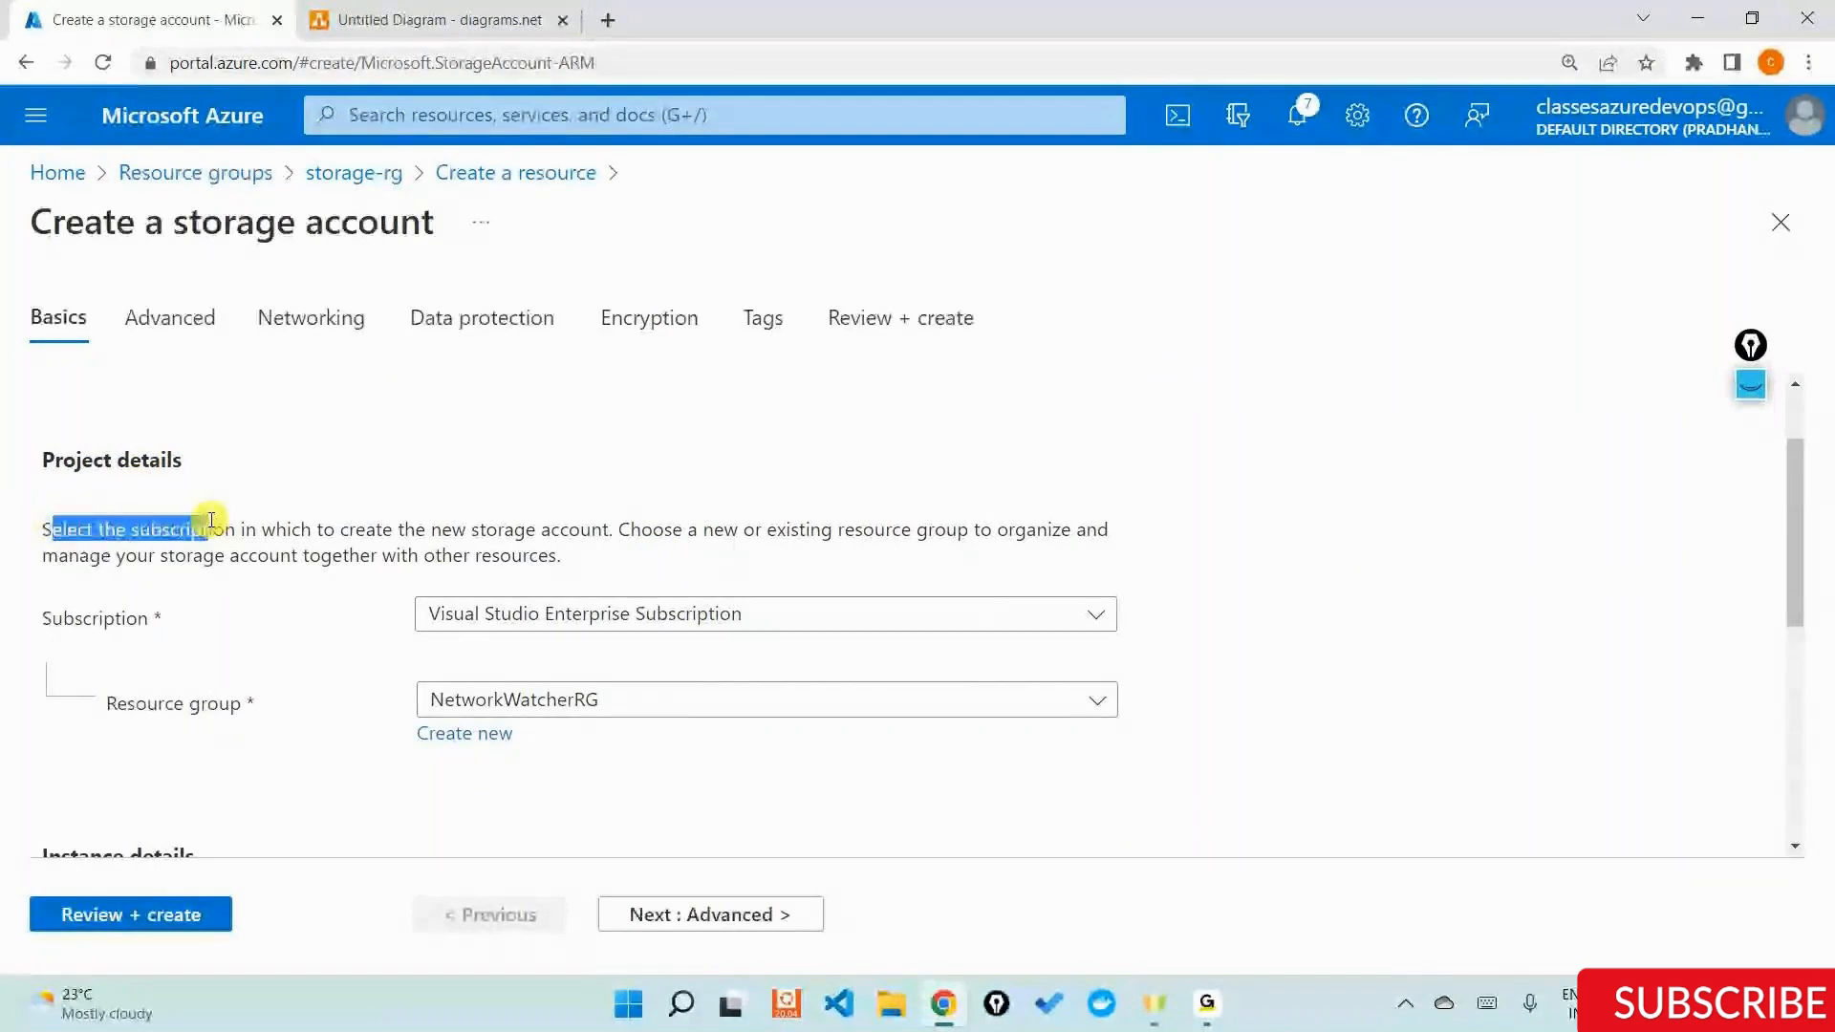
pyautogui.click(419, 529)
pyautogui.doubleClick(419, 530)
pyautogui.moveTo(612, 529); pyautogui.dragTo(274, 561)
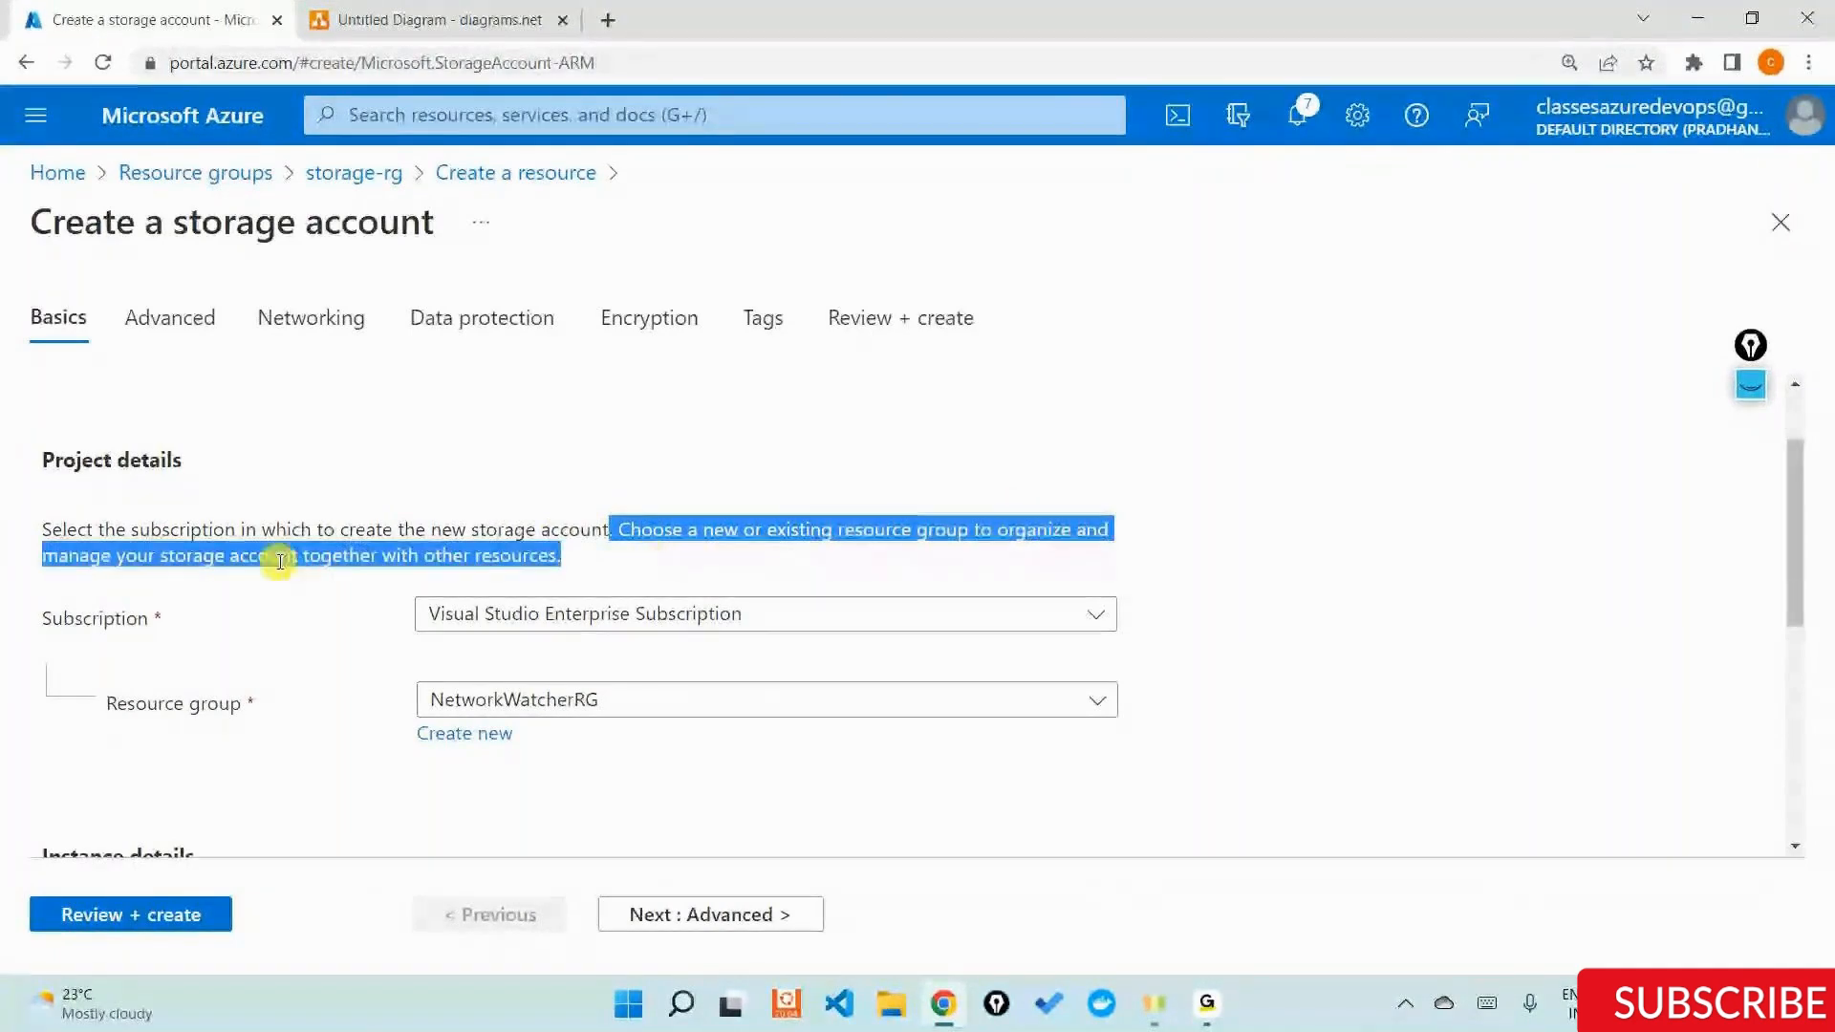
pyautogui.doubleClick(274, 558)
pyautogui.click(494, 556)
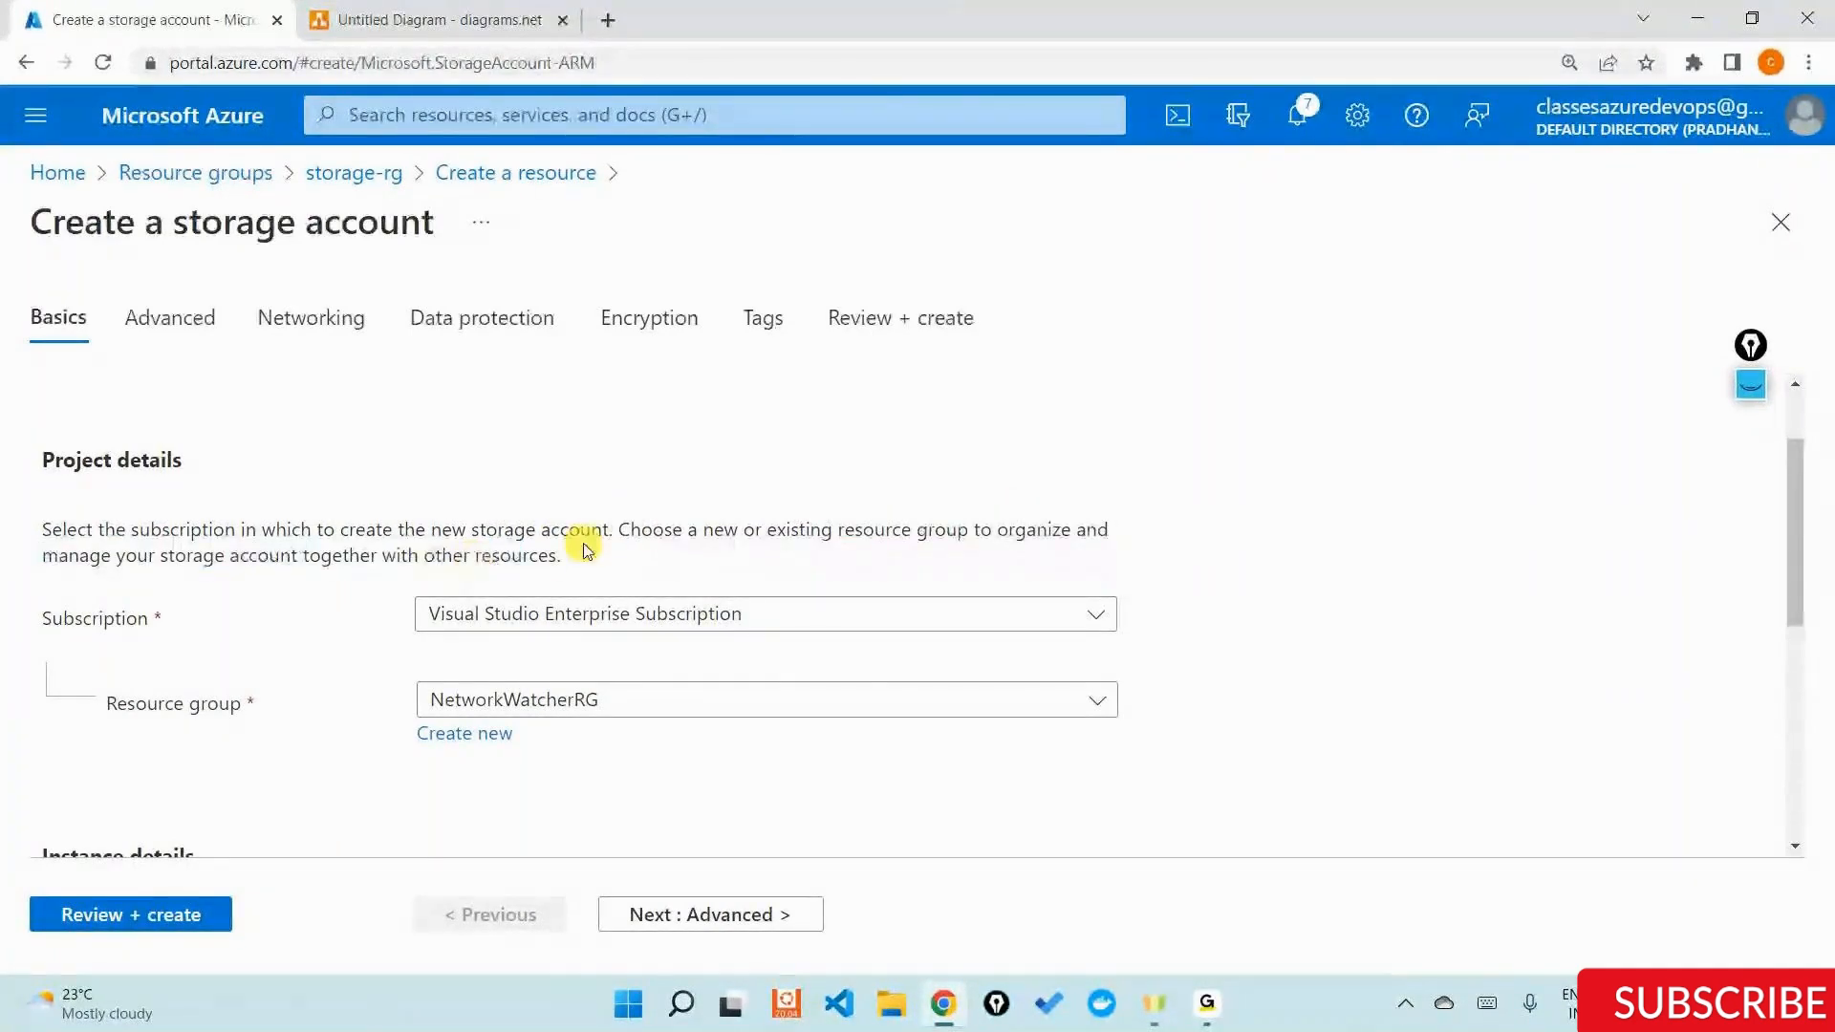
pyautogui.doubleClick(90, 616)
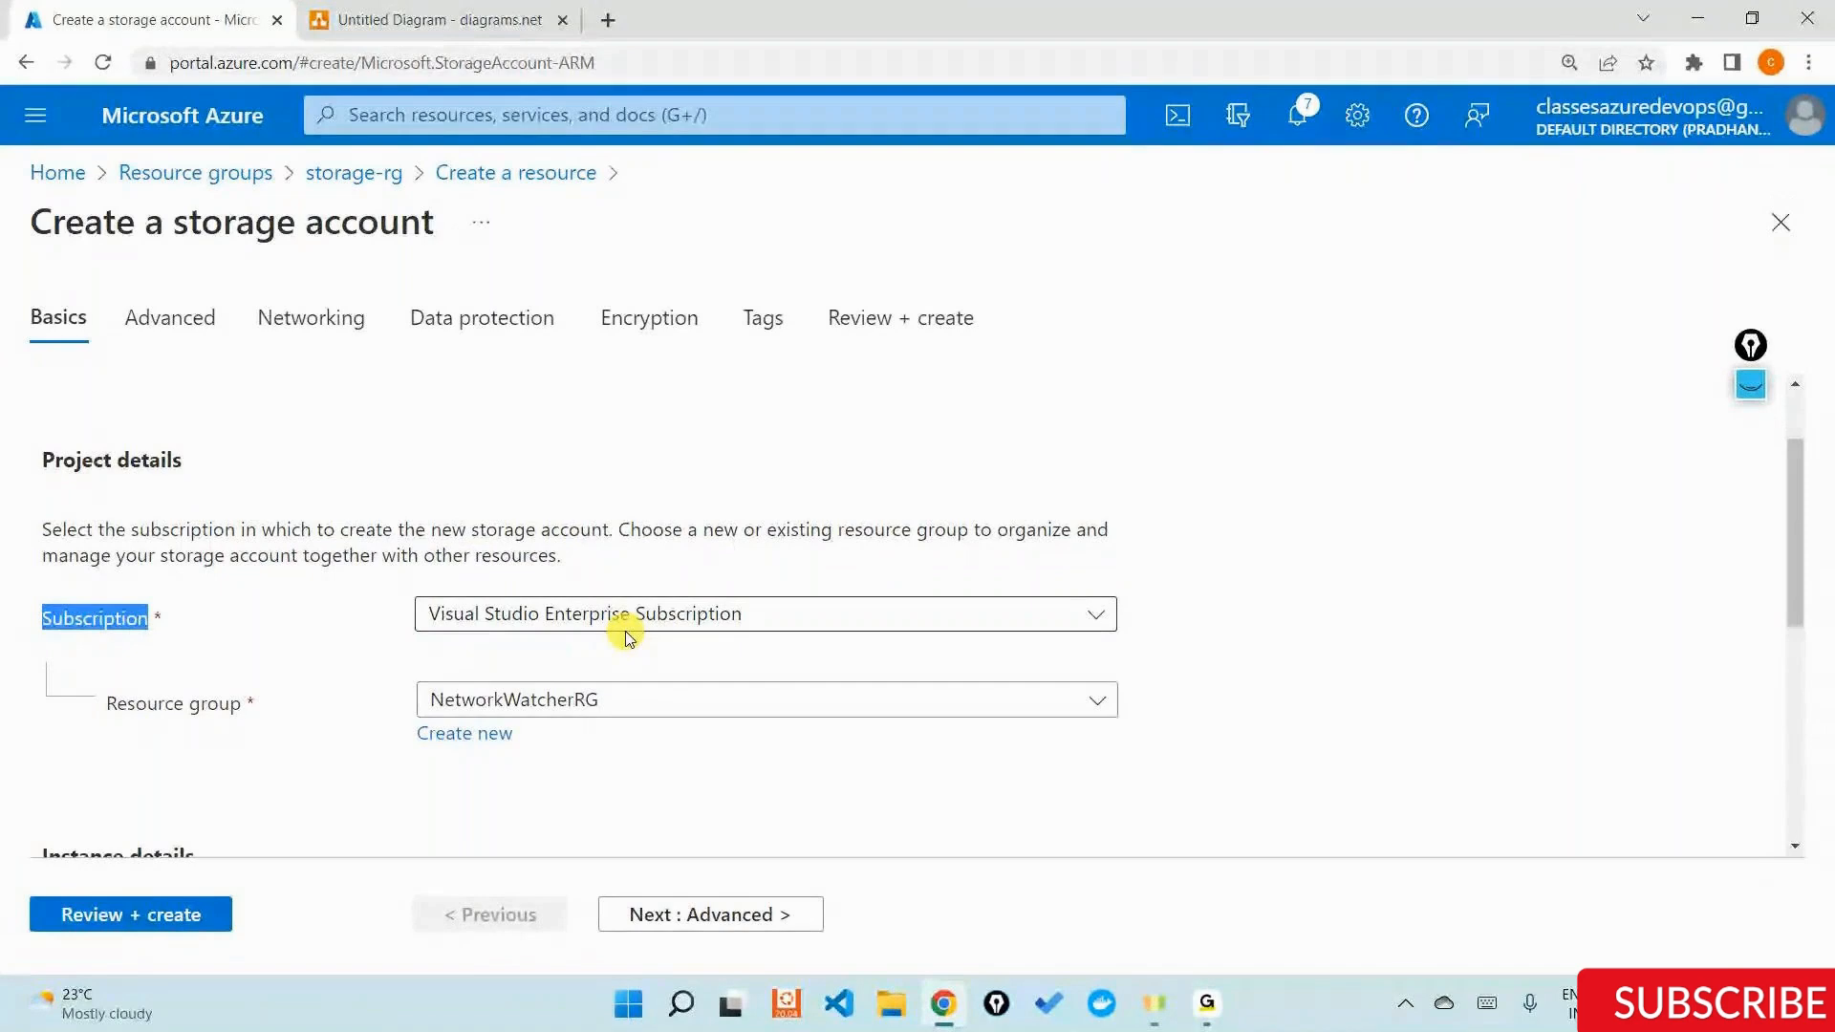
pyautogui.click(430, 20)
pyautogui.scroll(3, 895, 535)
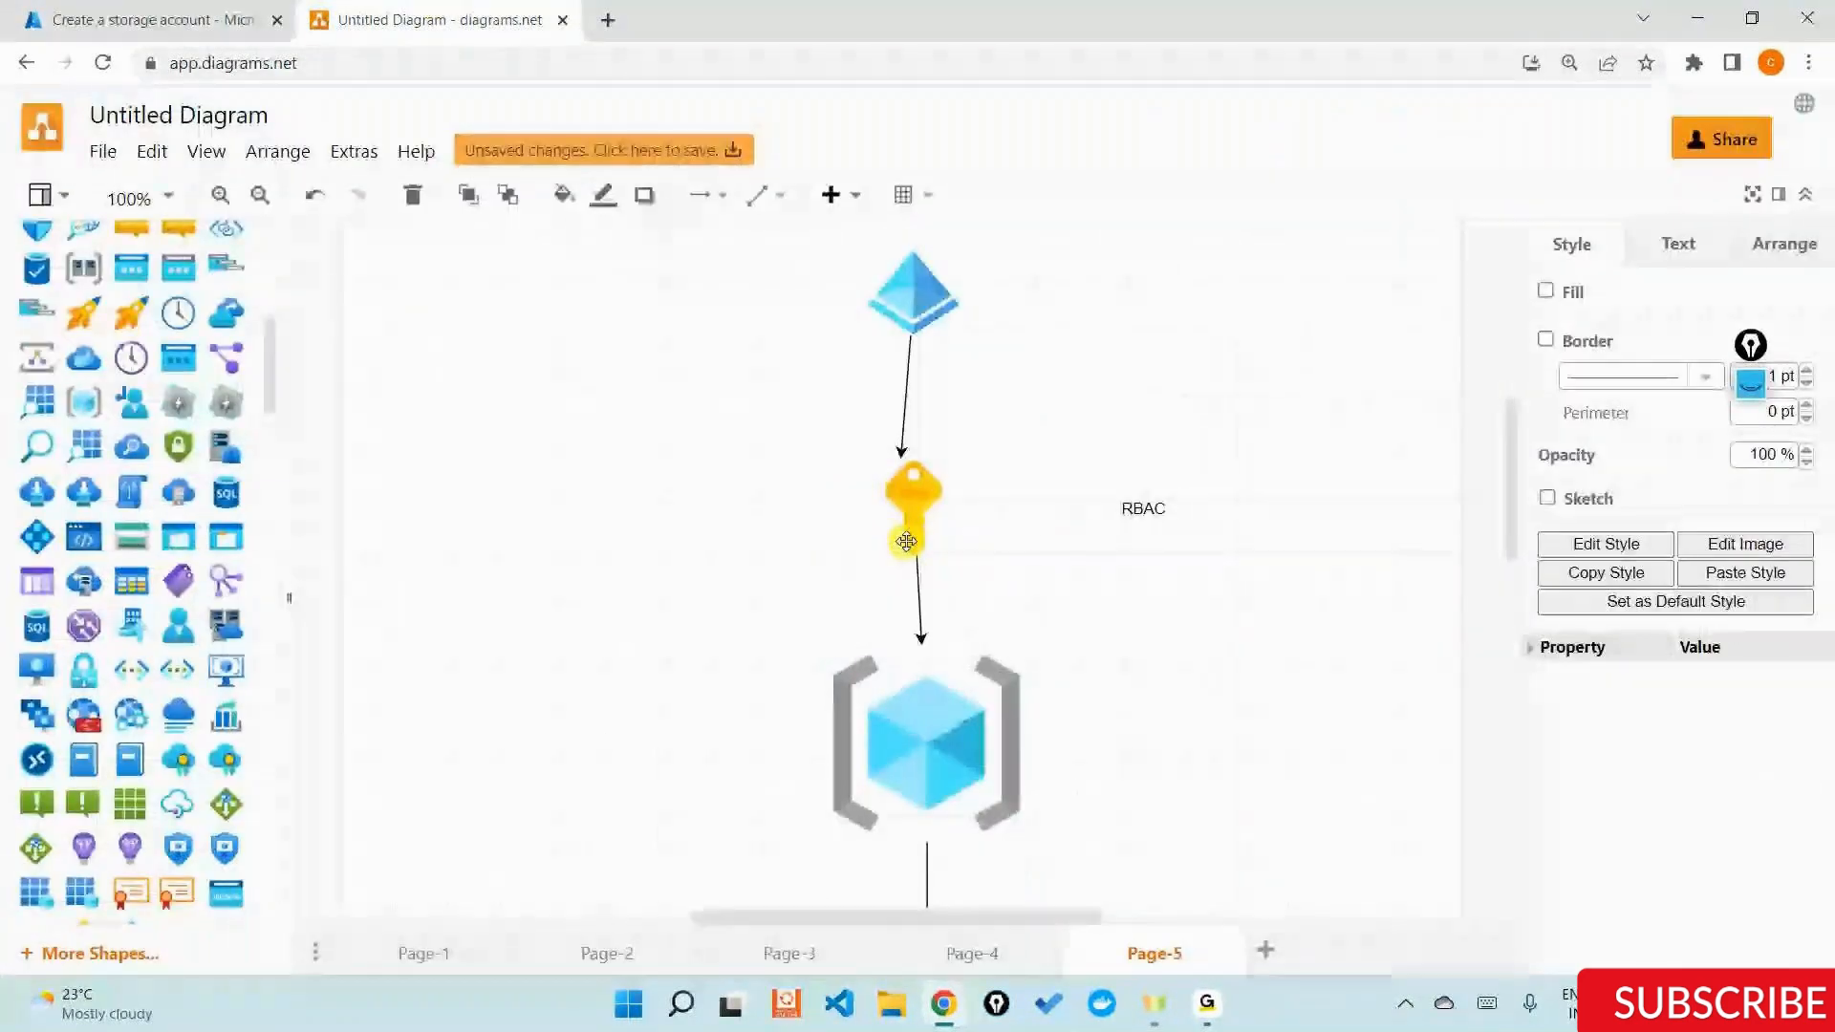
pyautogui.click(153, 20)
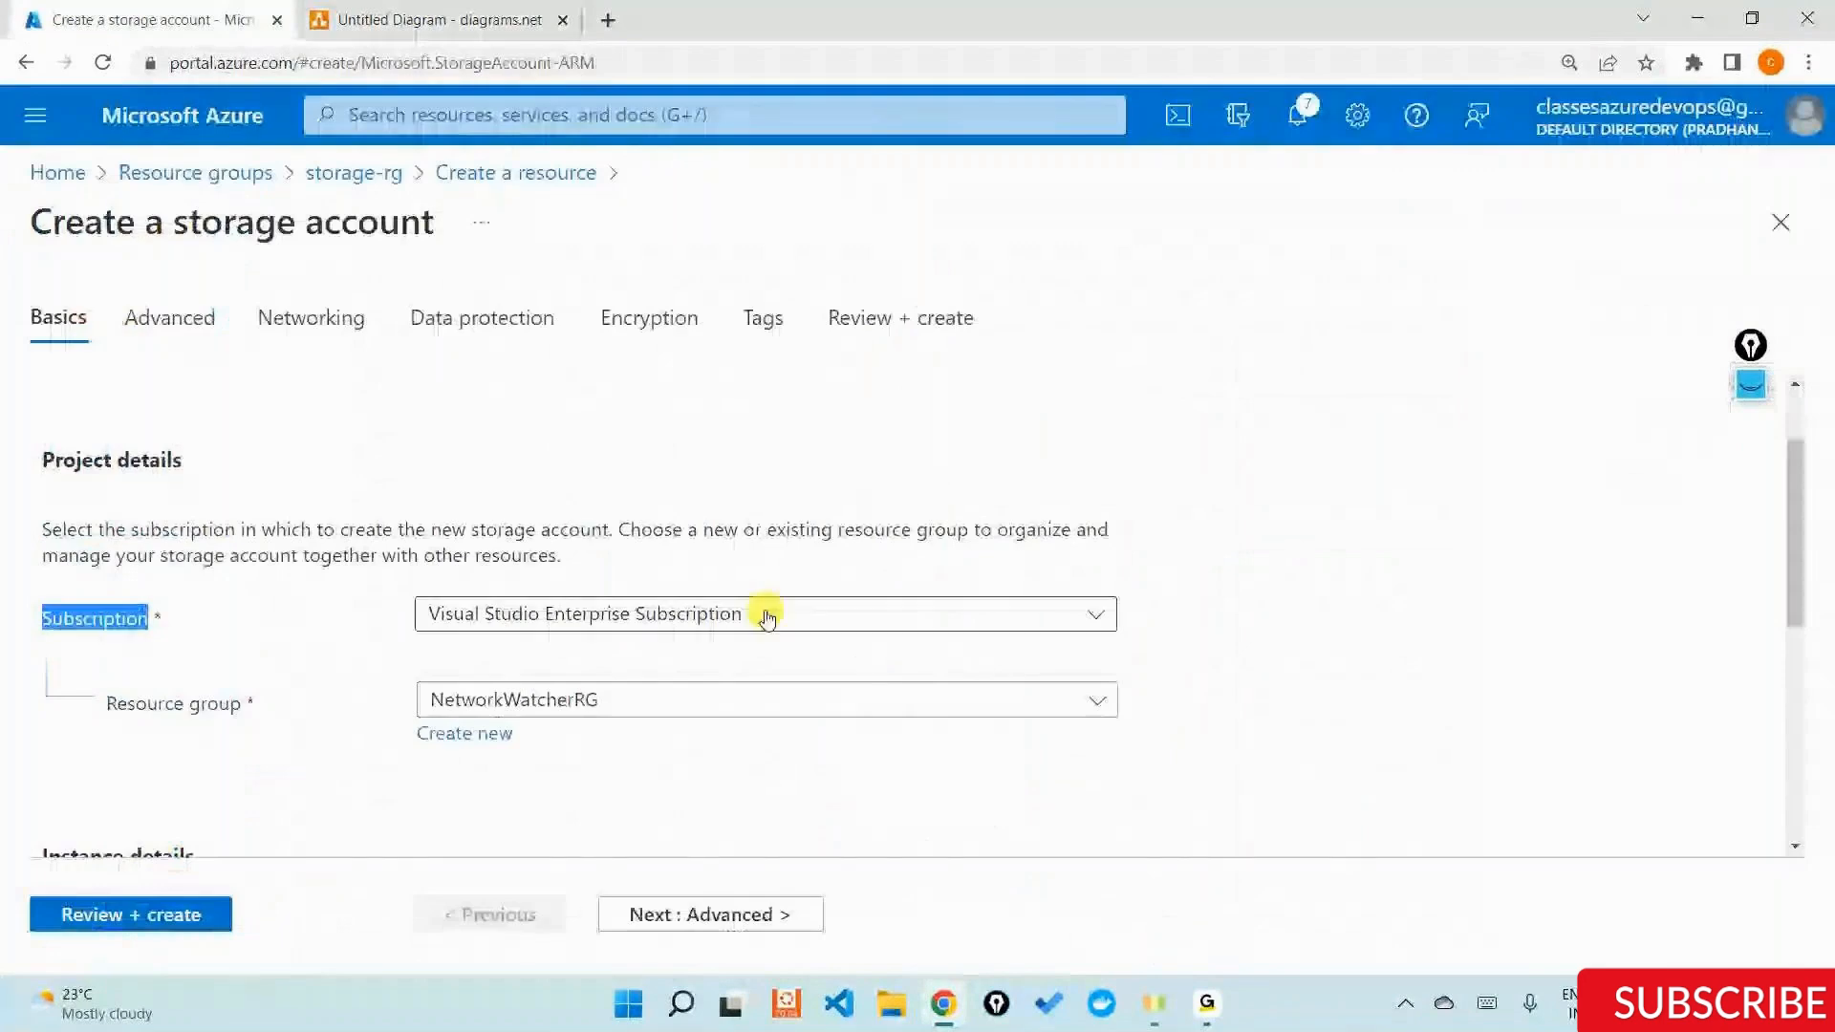
# Set the storage account's resource group to storage-rg.
pyautogui.scroll(-1, 707, 602)
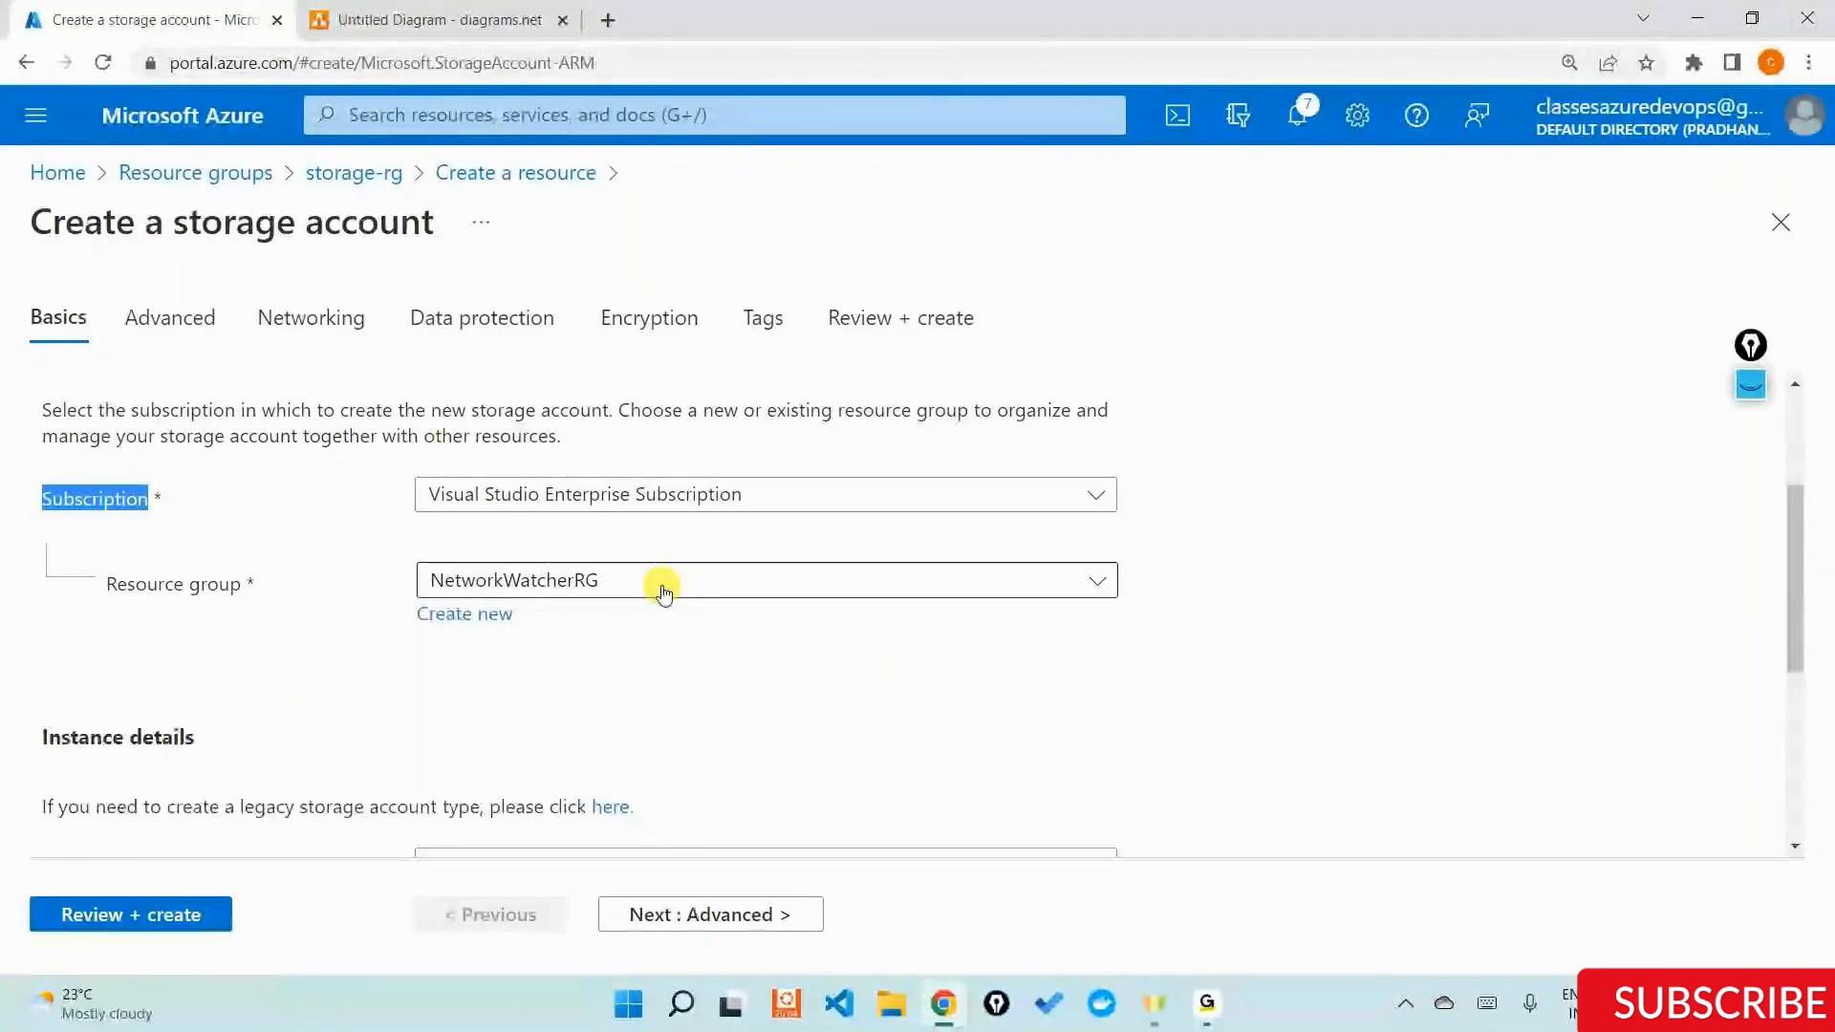
pyautogui.click(665, 593)
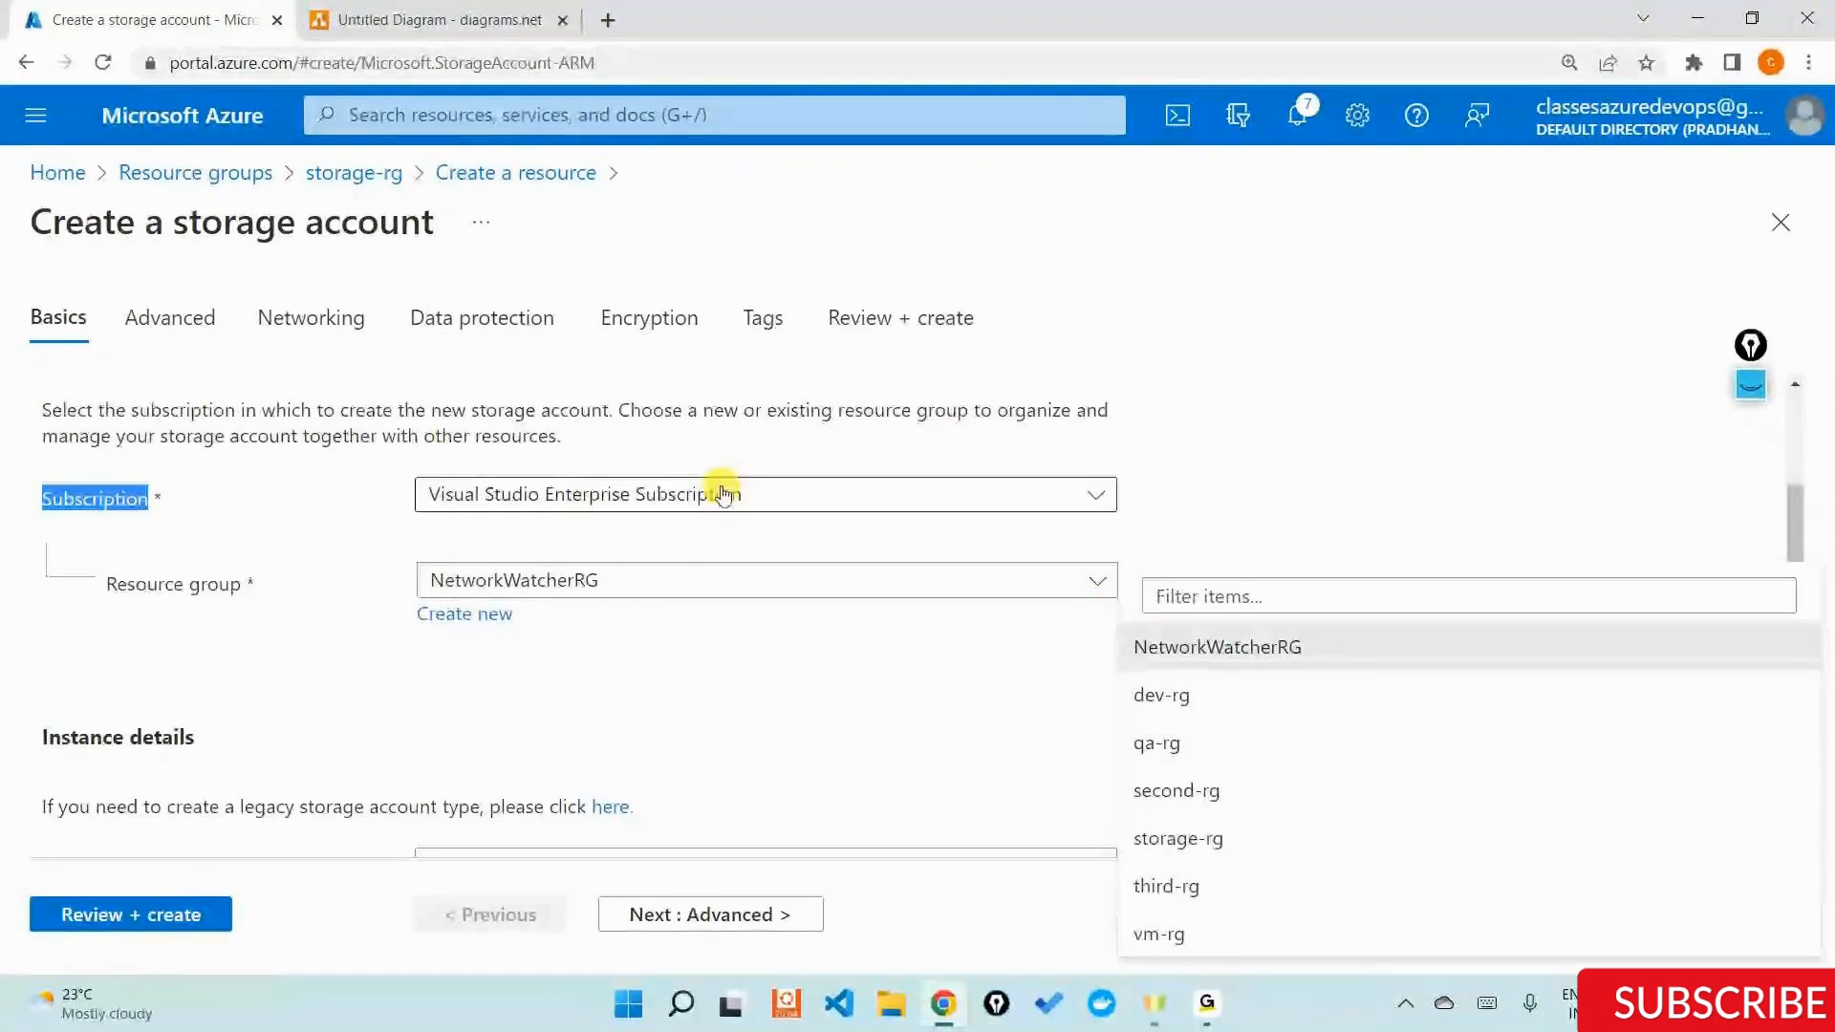
pyautogui.click(1227, 841)
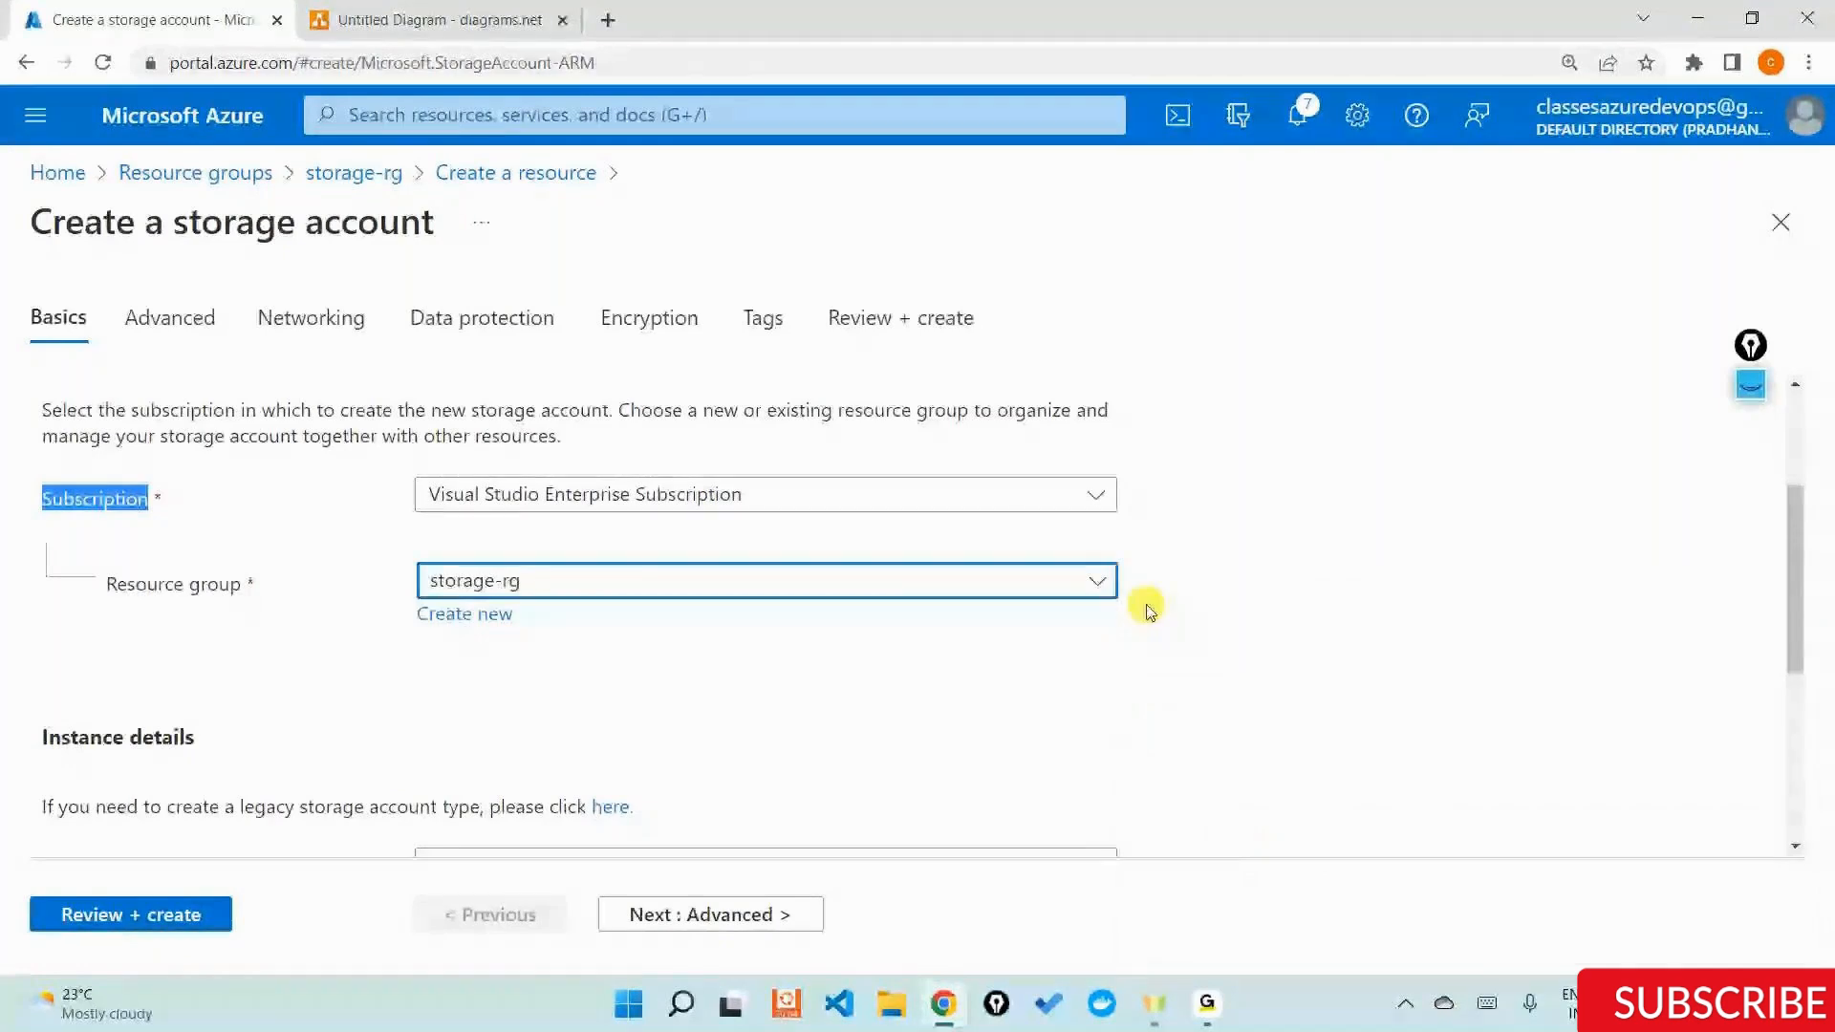
# Enter storage as the storage account name in the Instance details section.
pyautogui.scroll(-1, 1147, 607)
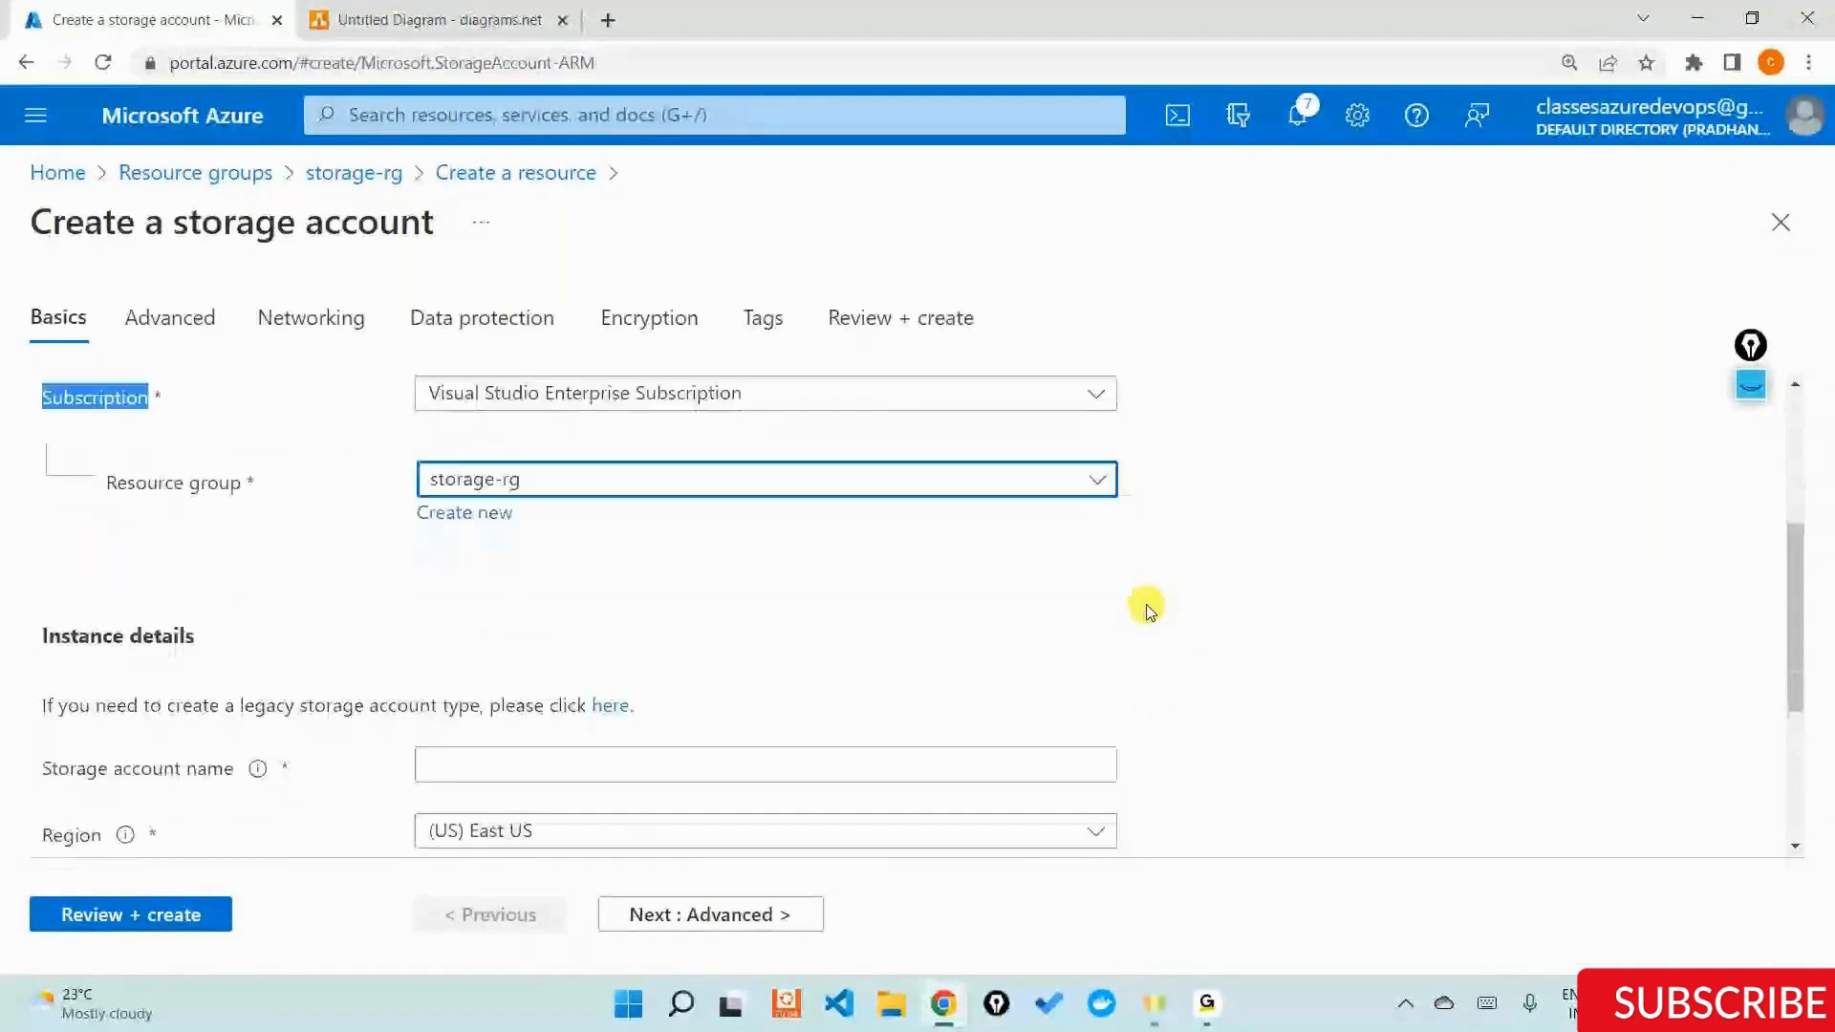
pyautogui.tripleClick(173, 618)
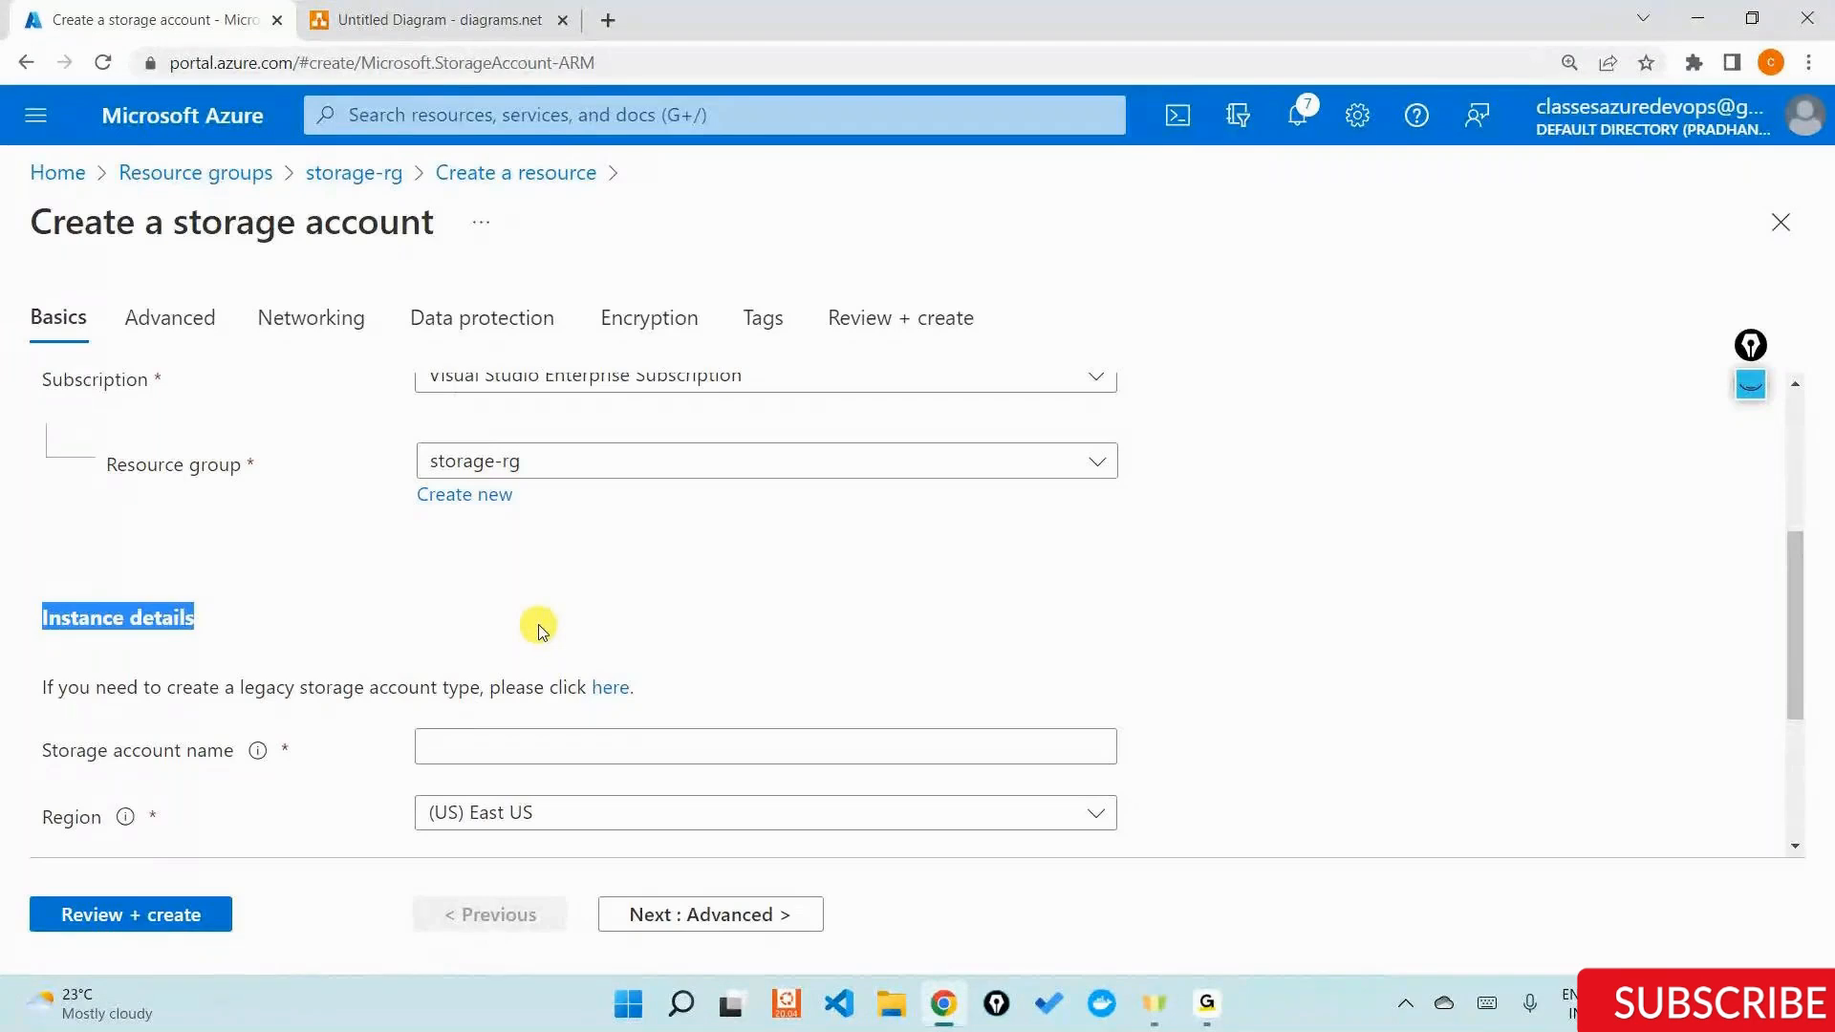
pyautogui.scroll(-1, 538, 629)
pyautogui.click(185, 627)
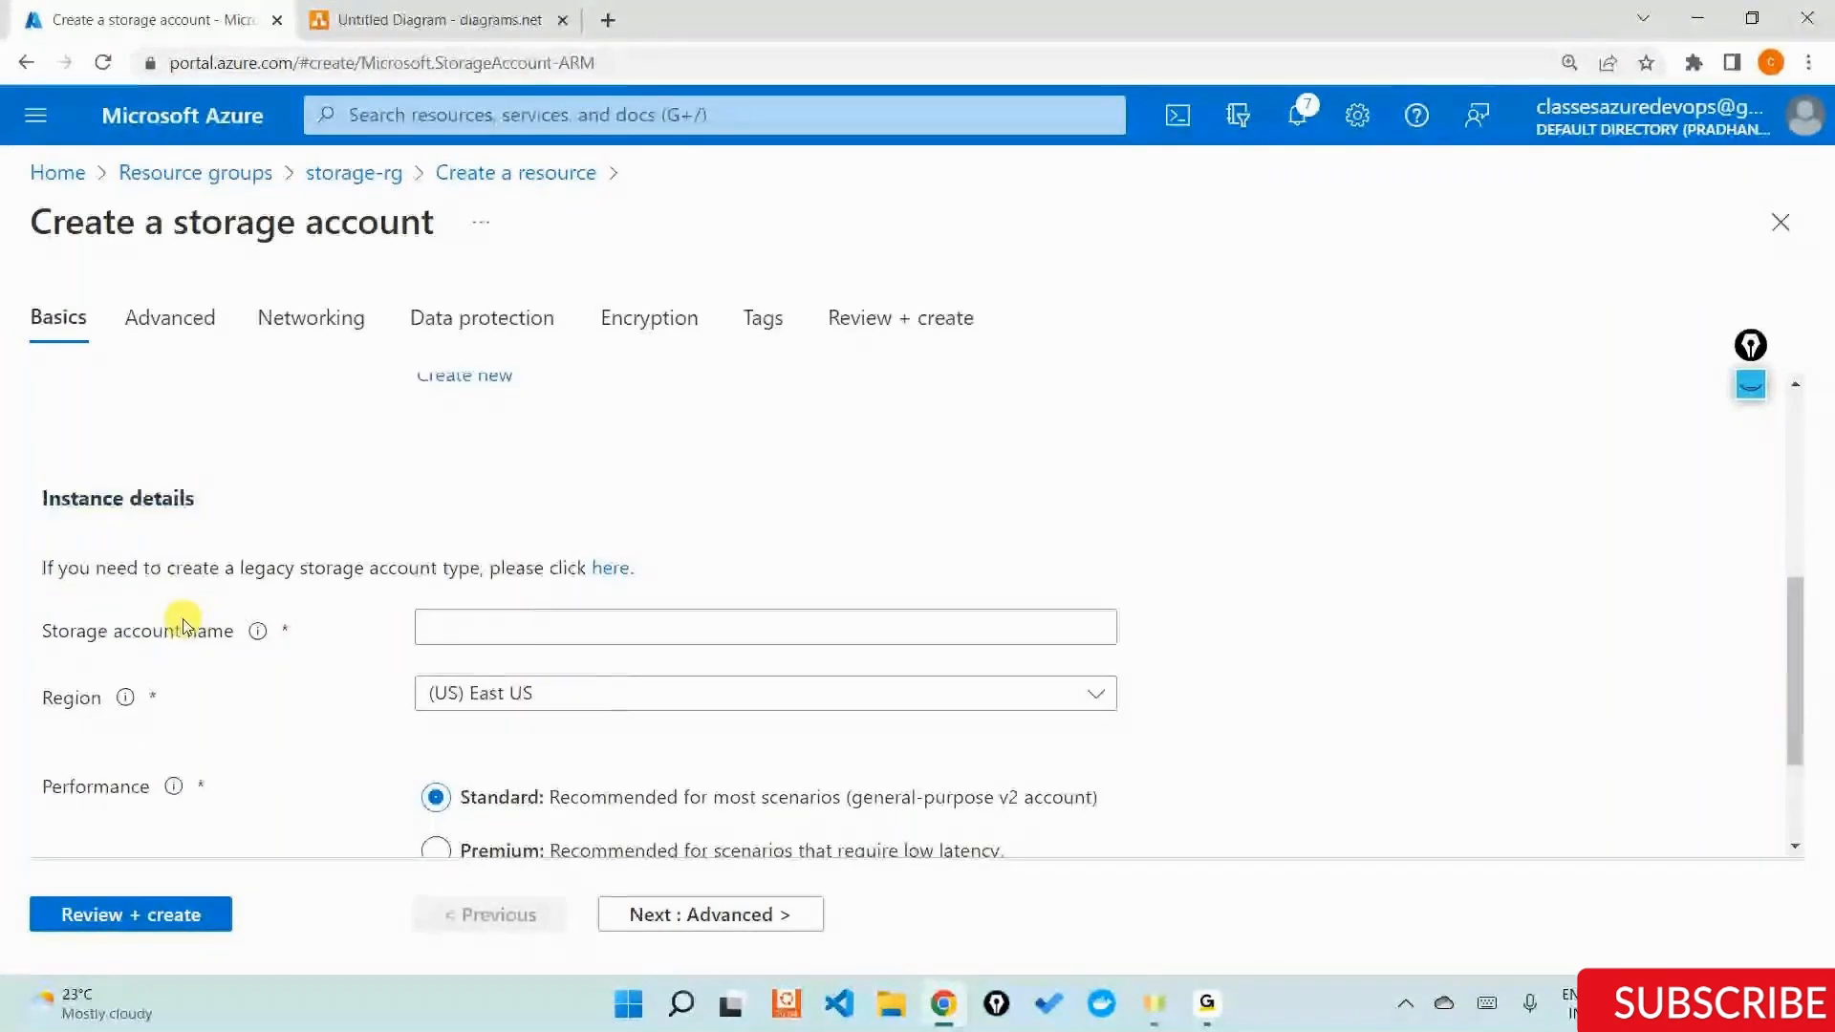
pyautogui.tripleClick(184, 627)
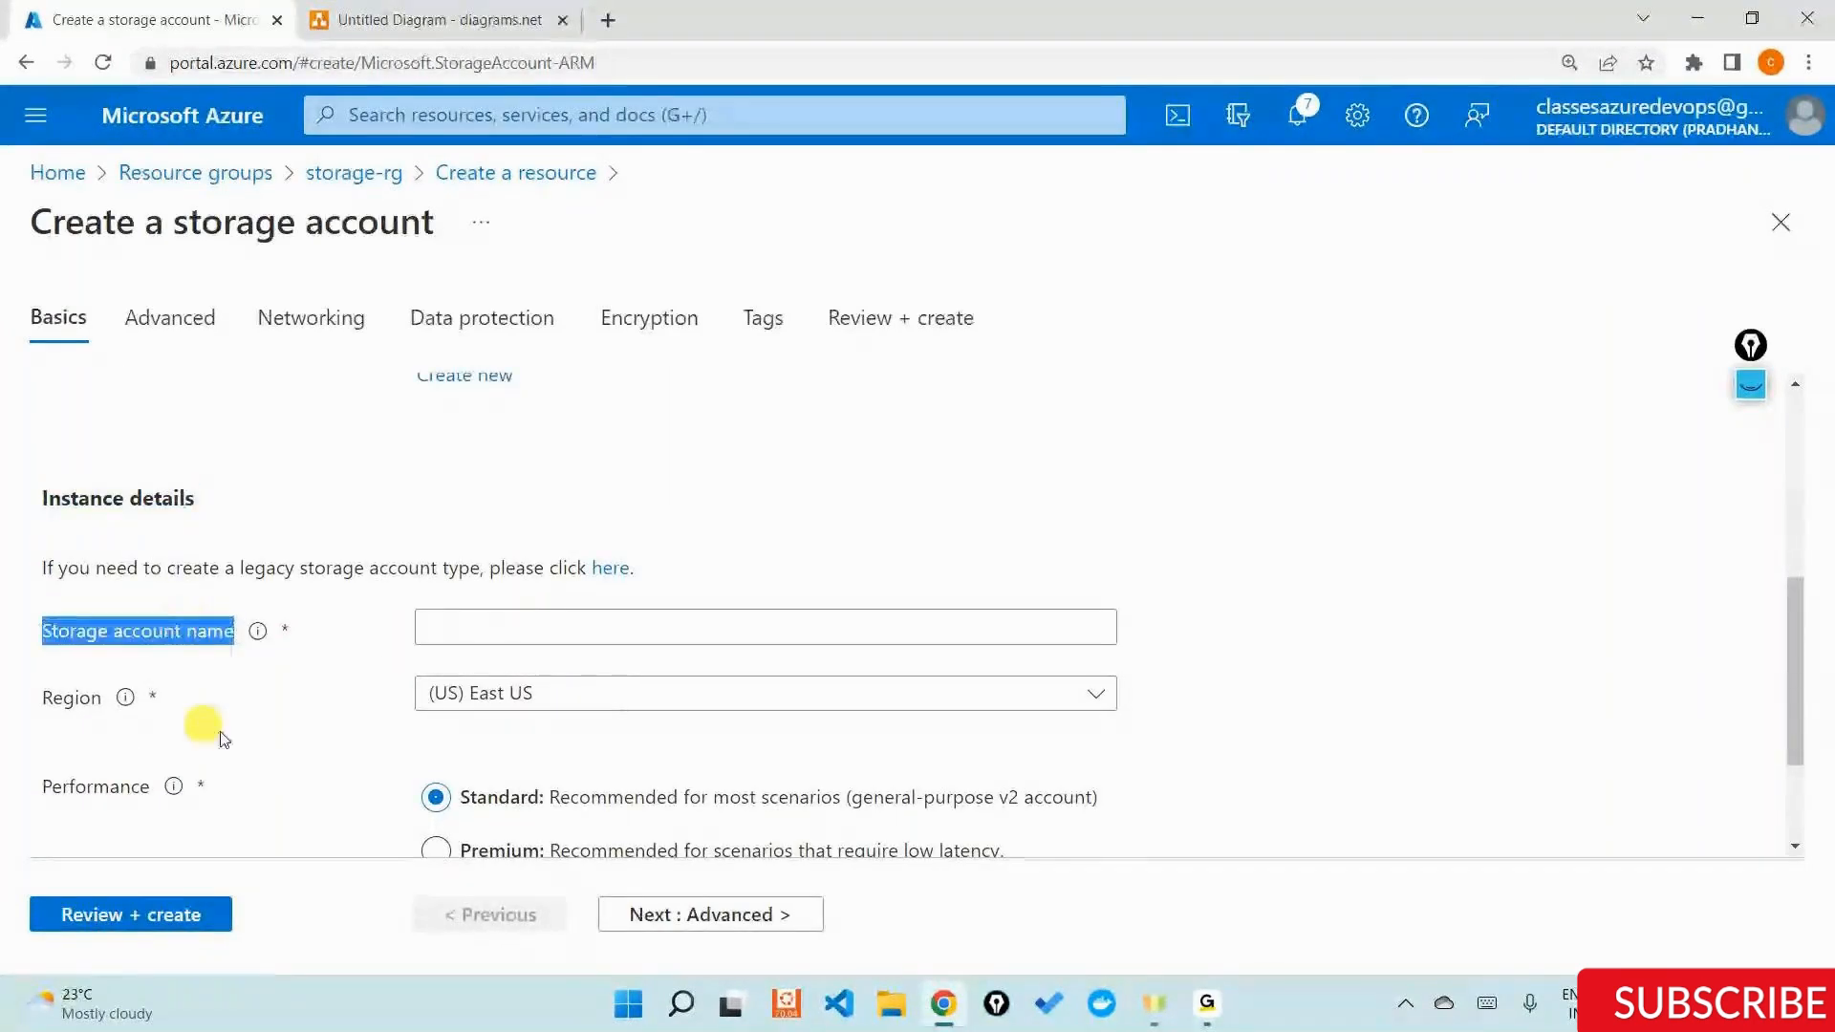
pyautogui.click(463, 621)
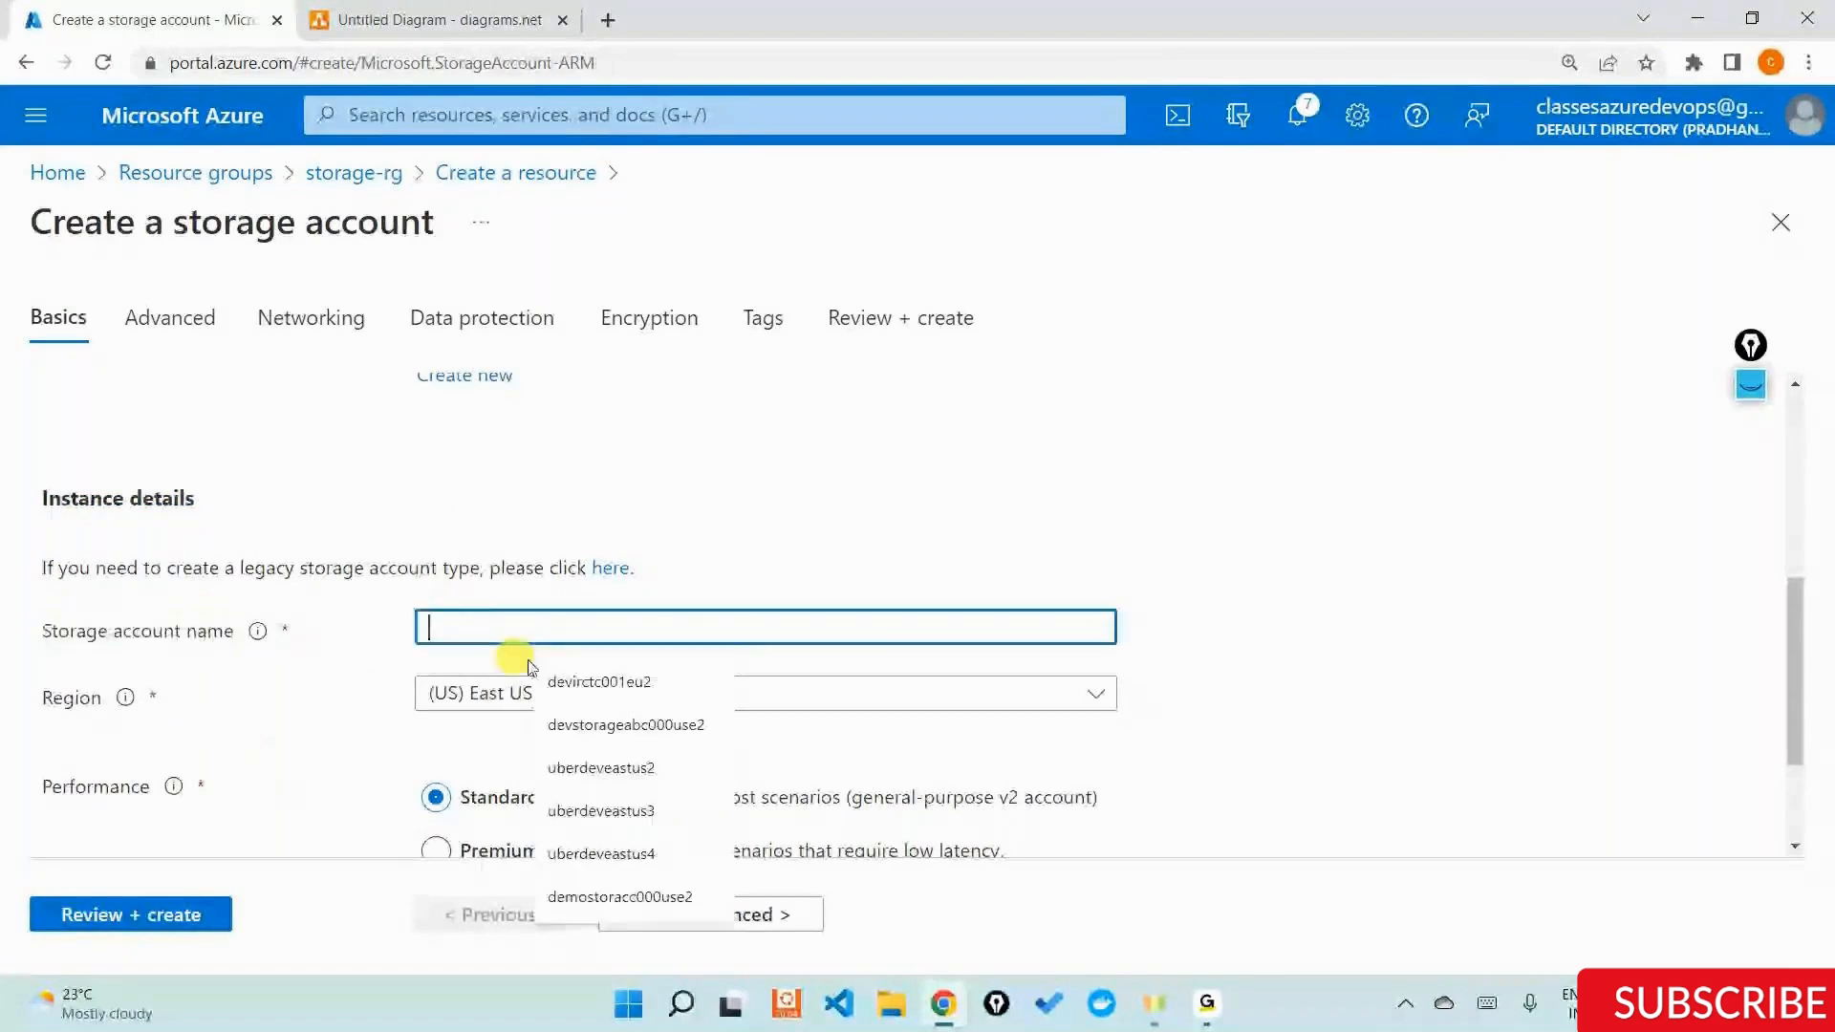
pyautogui.write('storage')
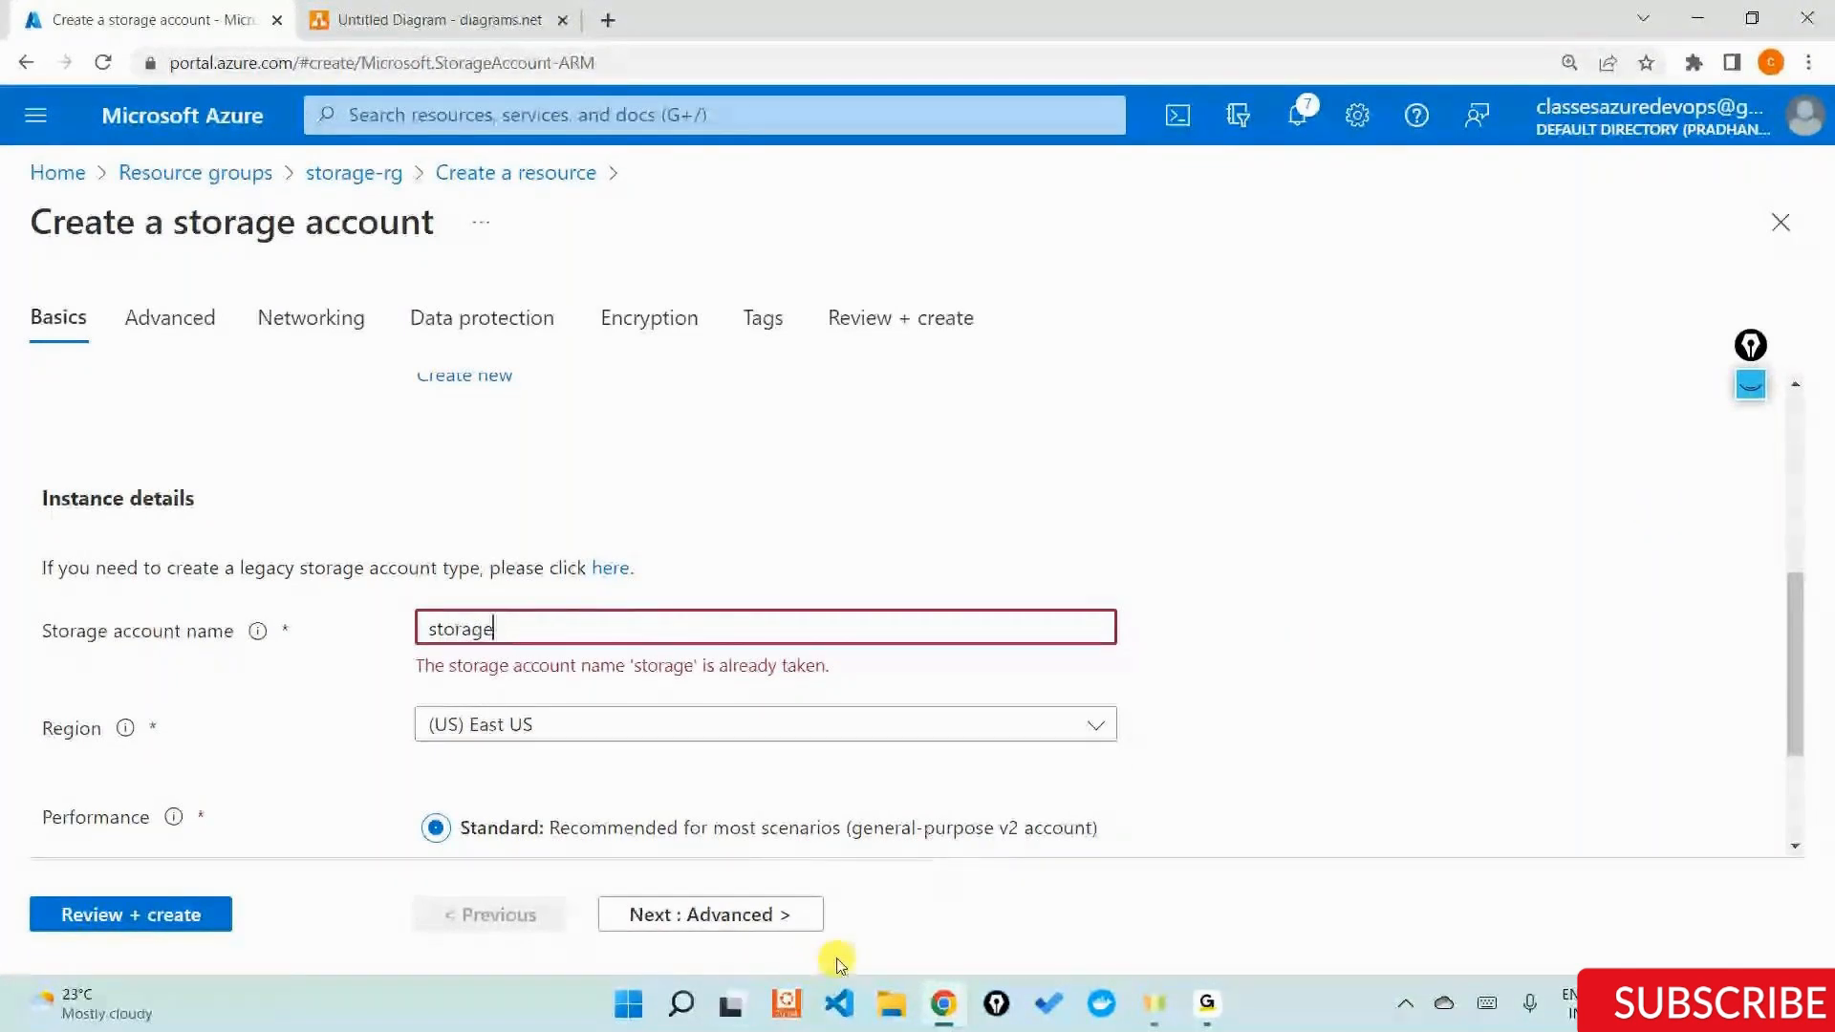
# Switch to a blank Notepad document, maximize its window and enlarge the text.
pyautogui.press('super+r')
pyautogui.press('Return')
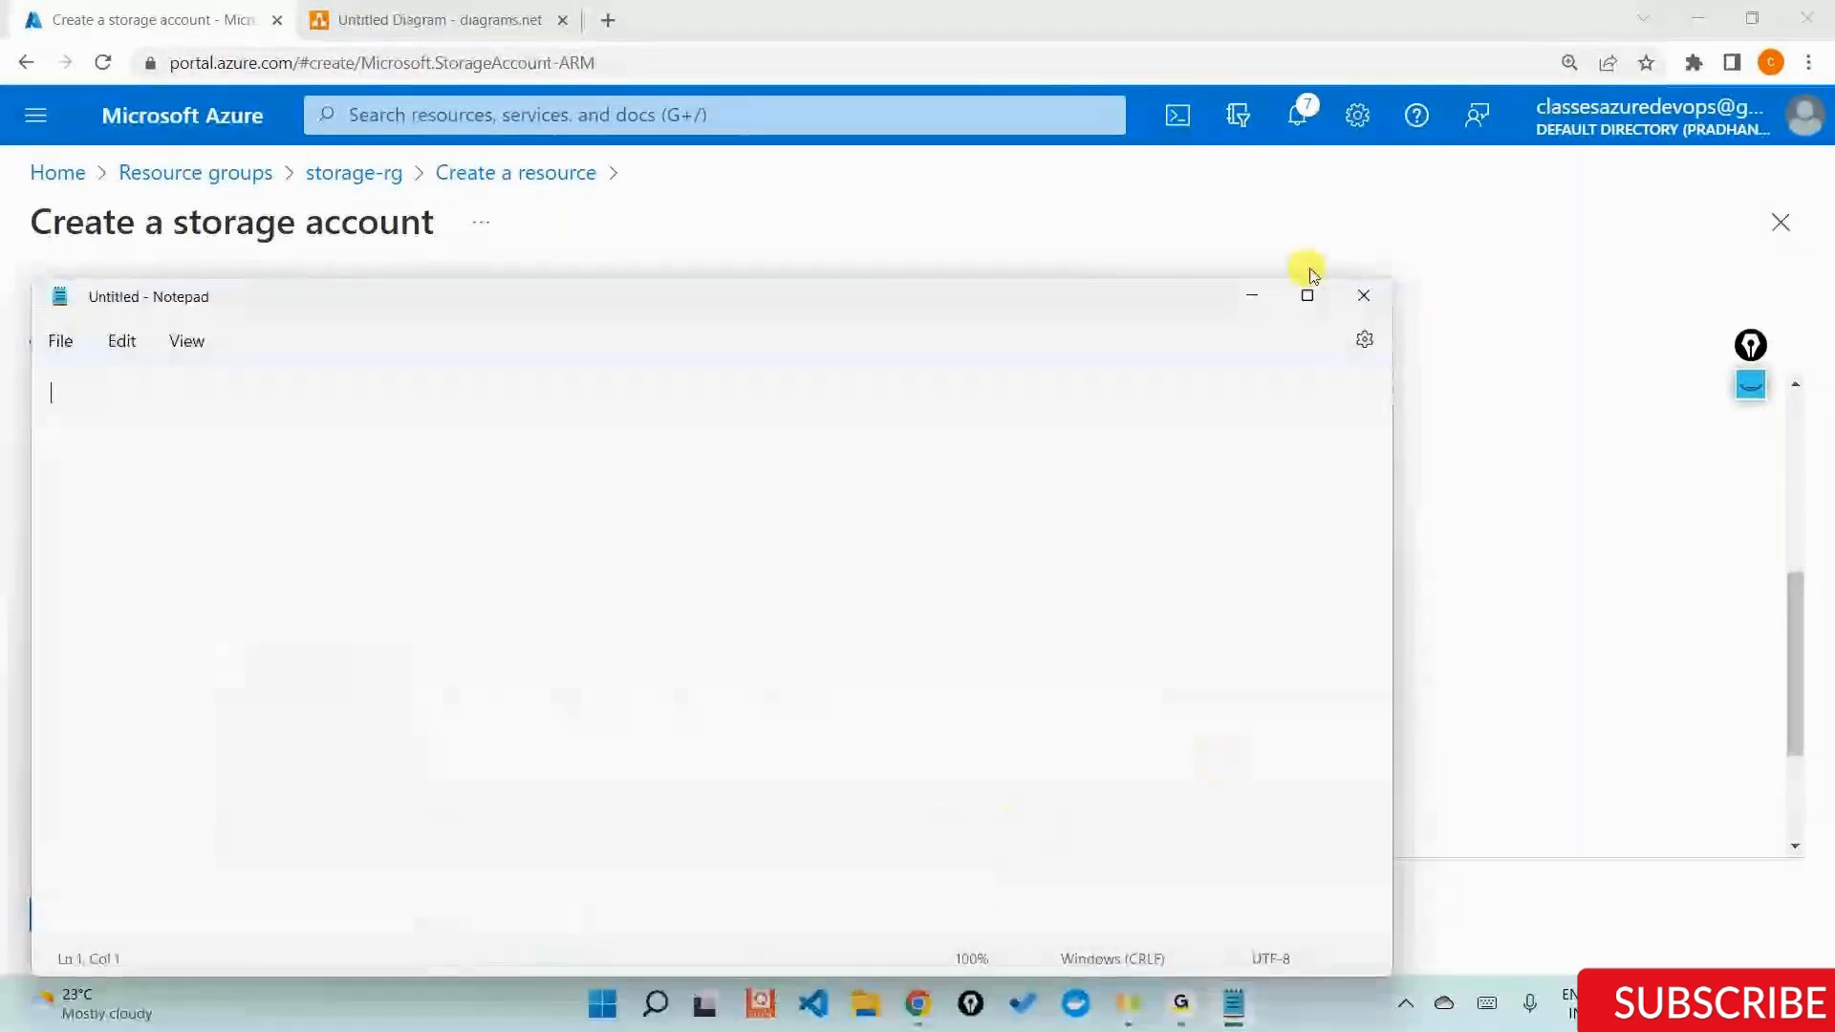
pyautogui.click(1307, 295)
pyautogui.hotkey('ctrl', '+')
pyautogui.hotkey('ctrl', '+')
pyautogui.hotkey('ctrl', '+')
pyautogui.hotkey('ctrl', '+')
pyautogui.hotkey('ctrl', '+')
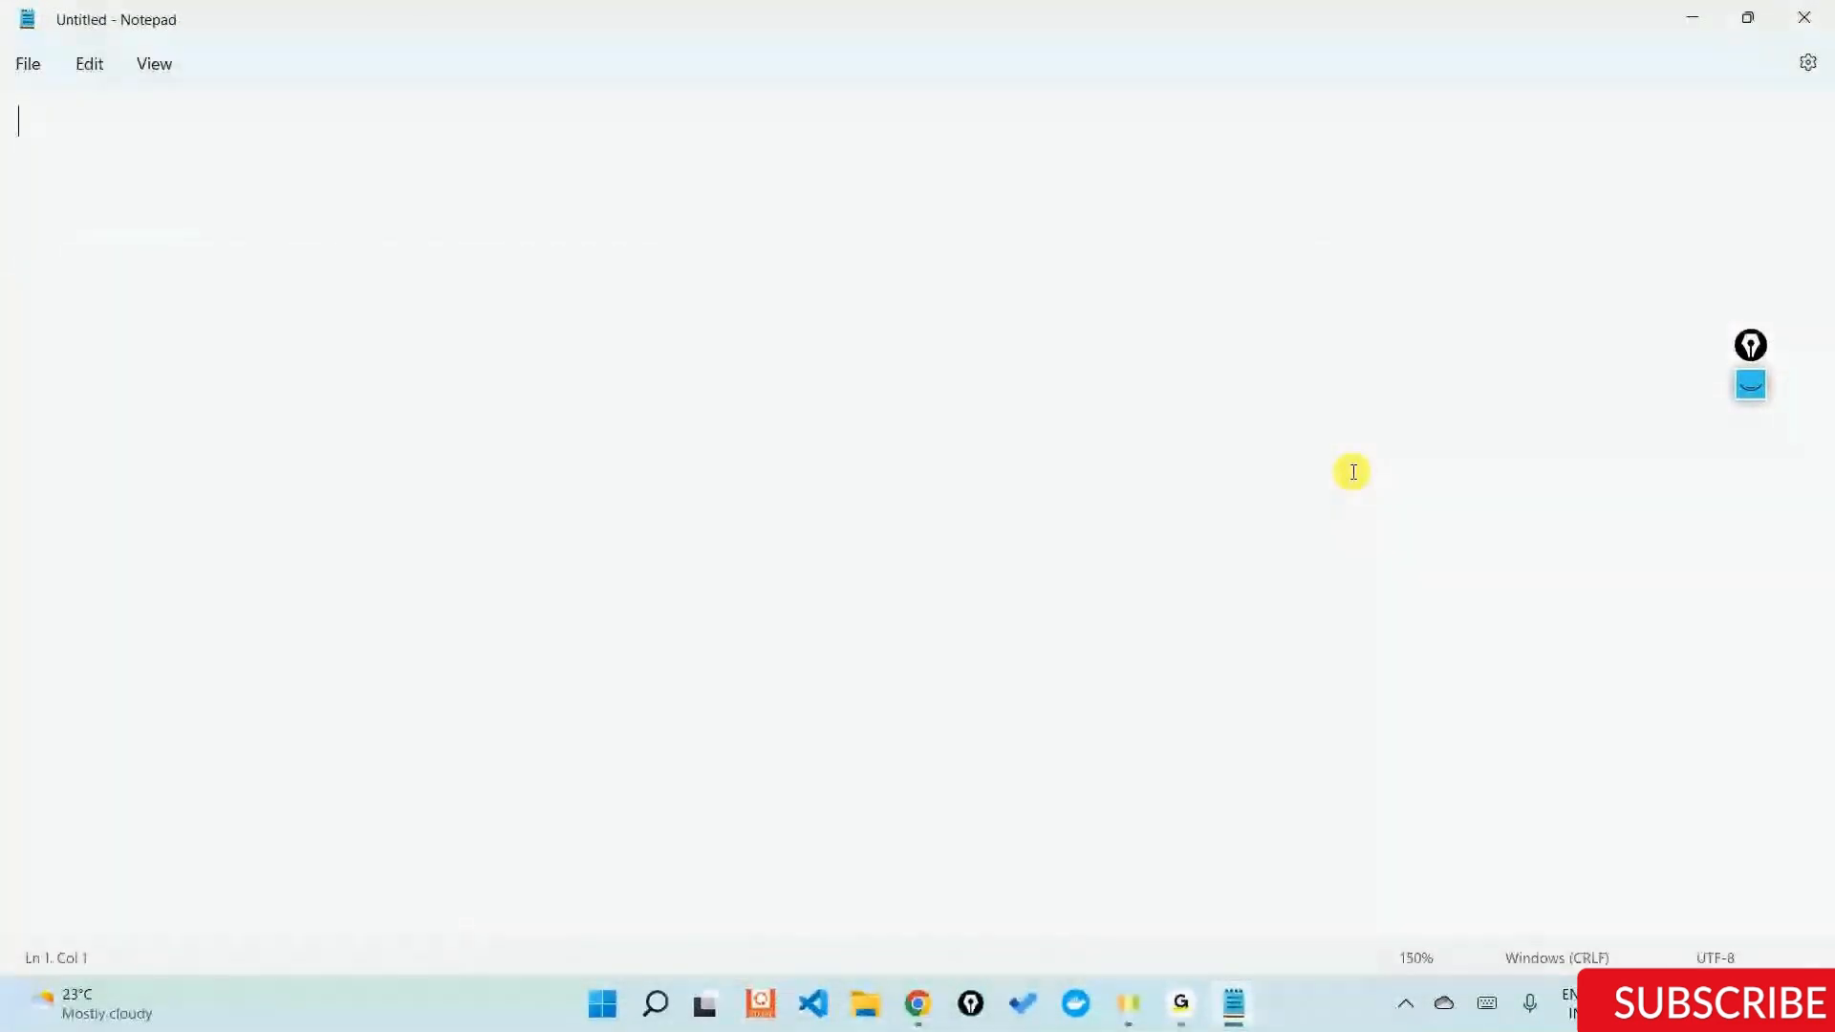
# Write the first naming rule in the note as "a. name should be unique".
pyautogui.write('a. name should nbe')
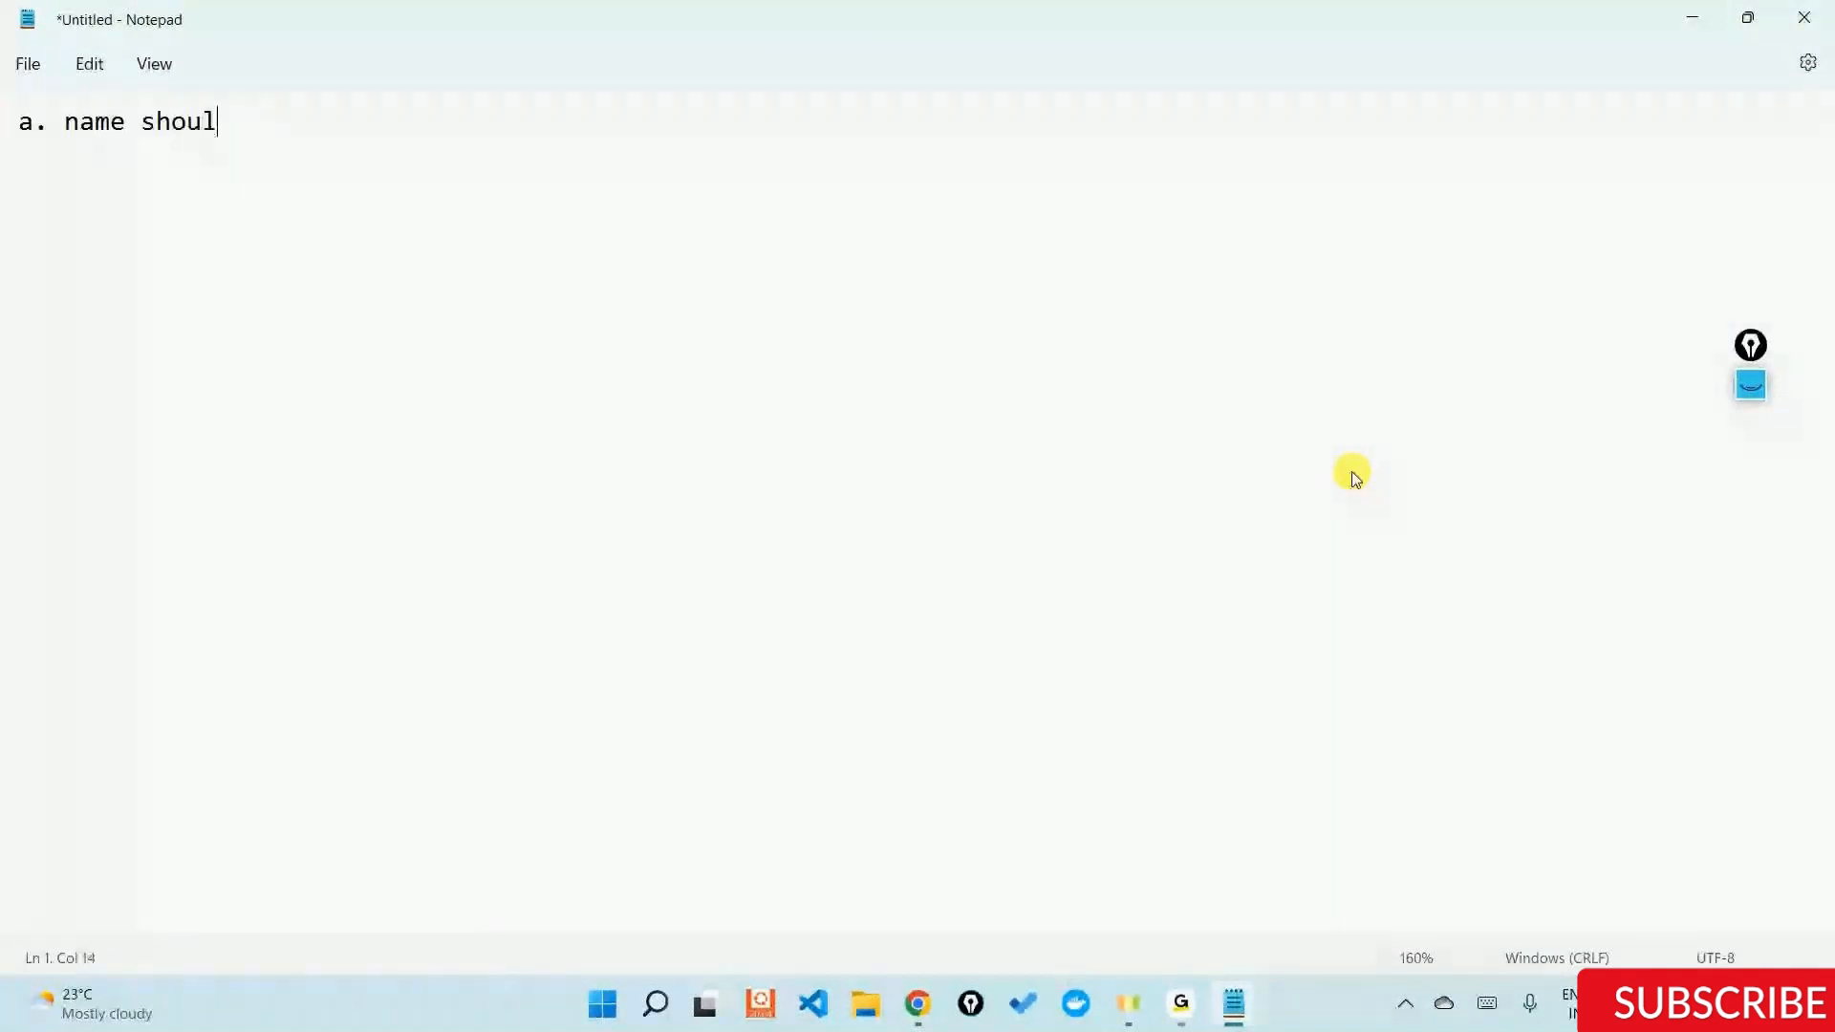
pyautogui.press('BackSpace')
pyautogui.press('BackSpace')
pyautogui.press('BackSpace')
pyautogui.press('BackSpace')
pyautogui.write('be unique')
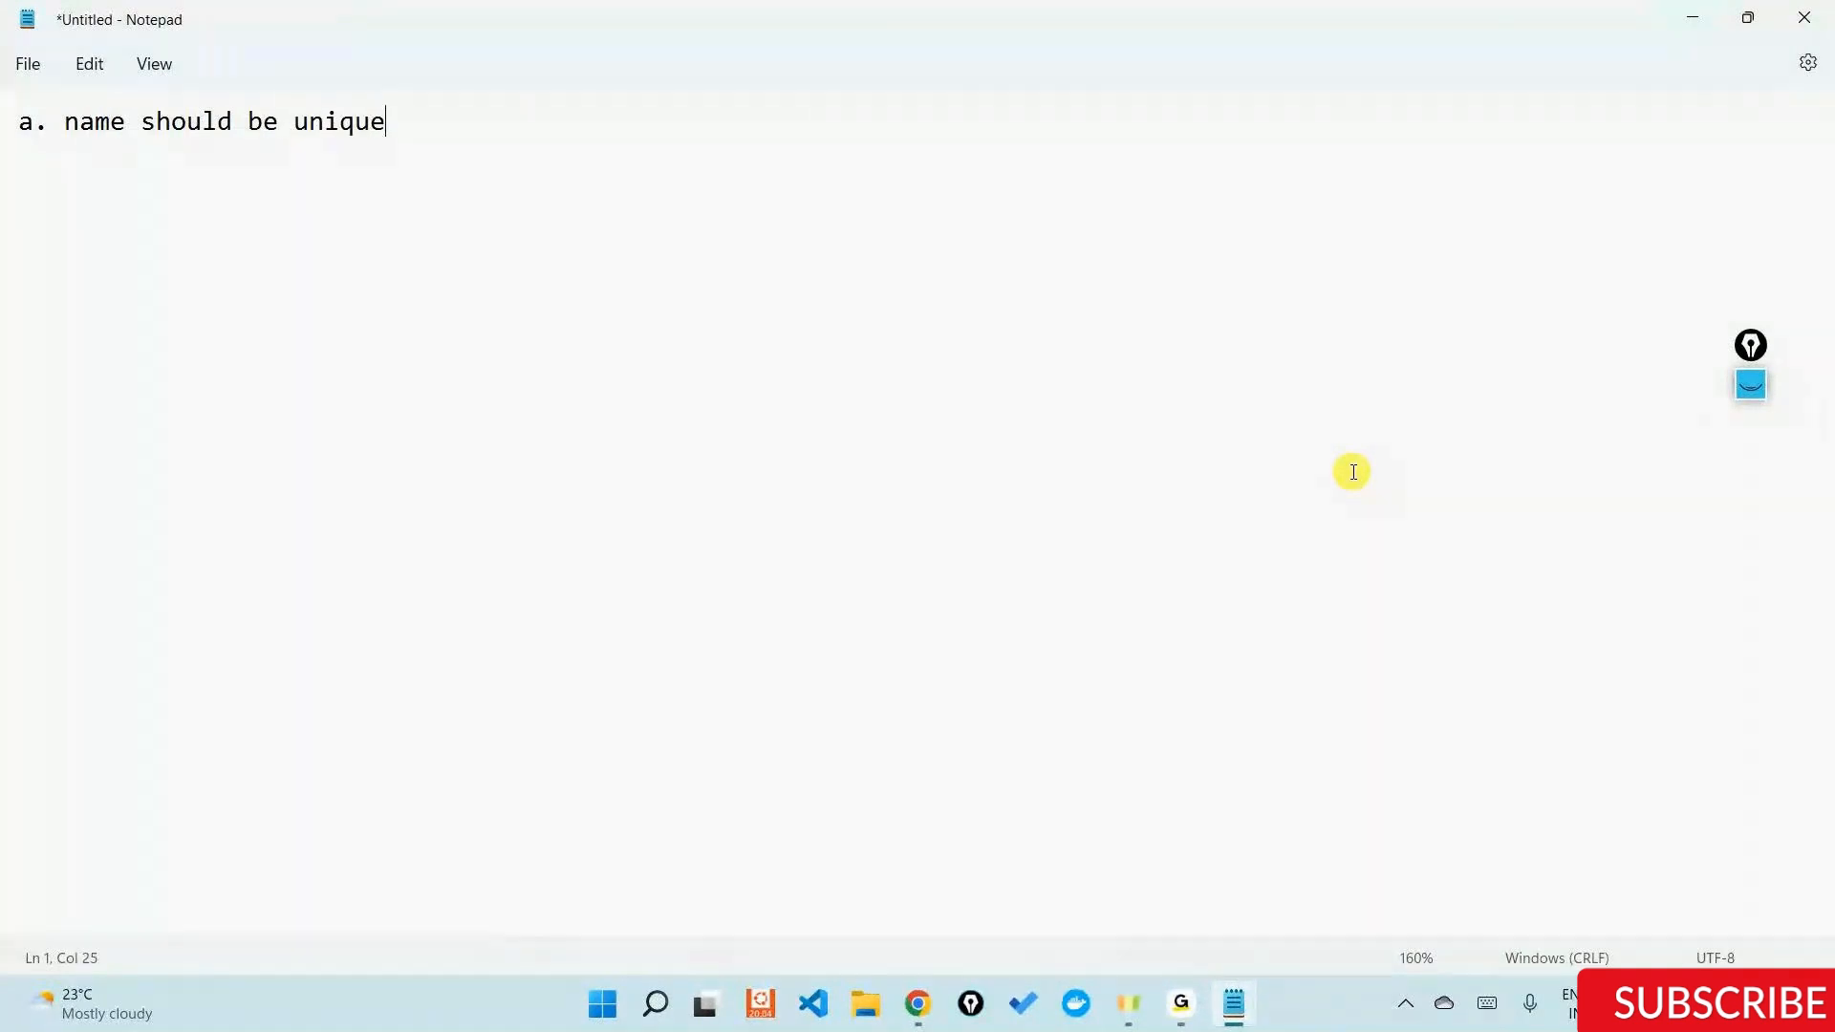